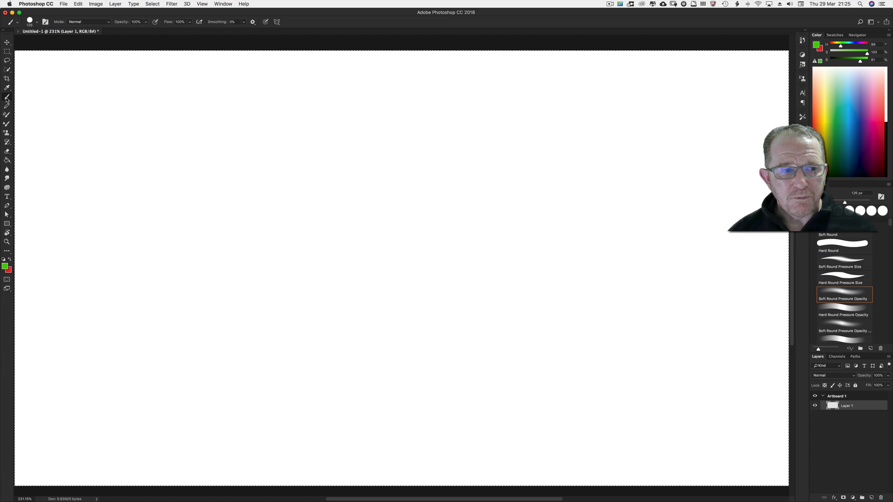
Open the Brush Settings panel and show the Brush Tip Shape options
left_click(223, 3)
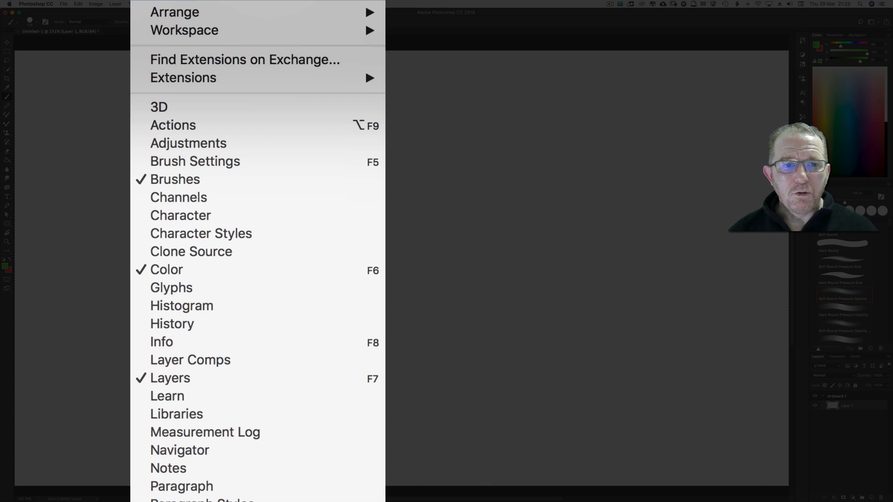
left_click(239, 64)
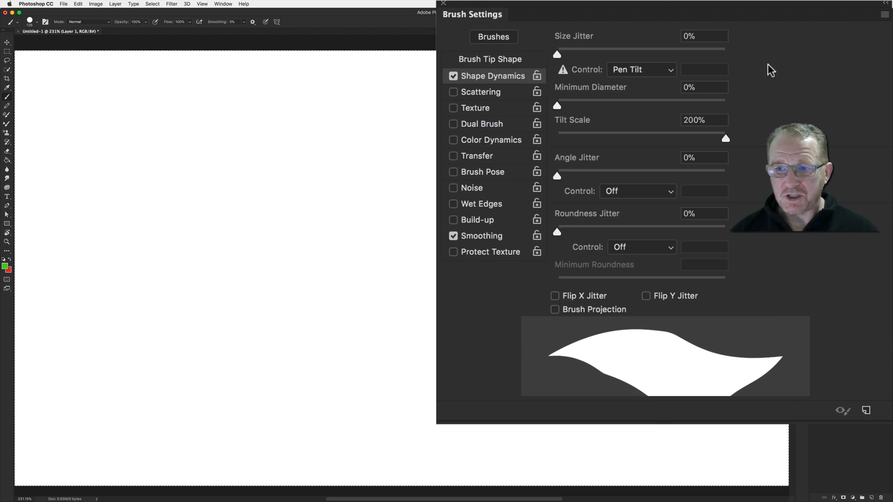
left_click(509, 59)
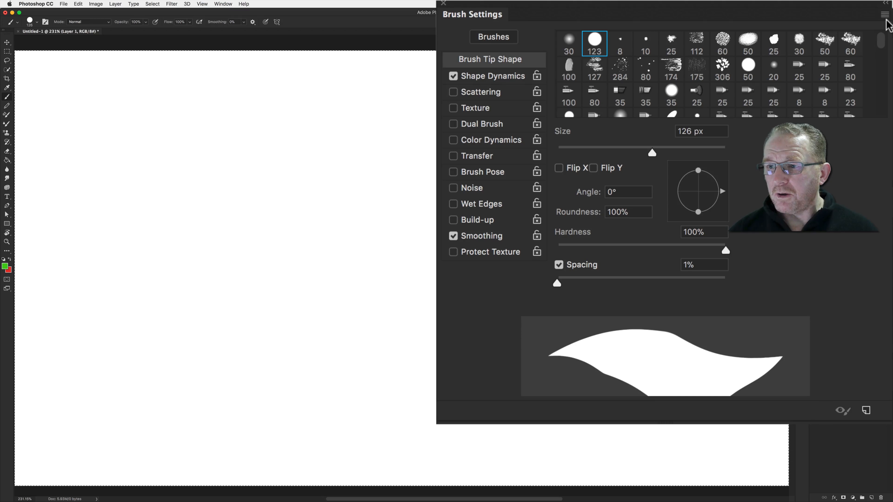
Clear all brush controls and reset all locked settings for the current brush
left_click(884, 15)
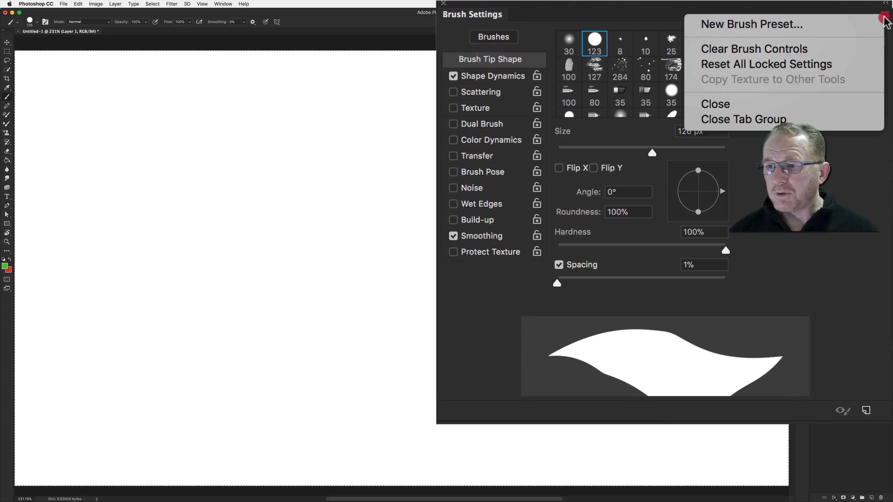
left_click(827, 52)
left_click(884, 14)
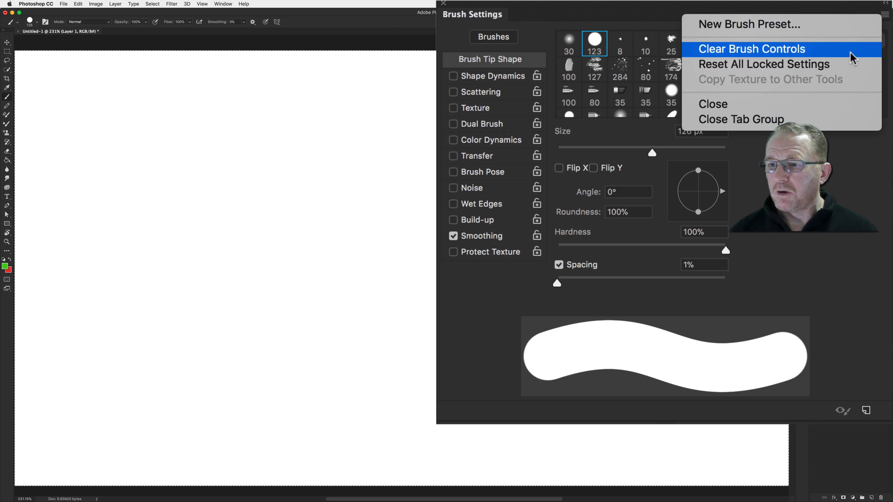
left_click(853, 63)
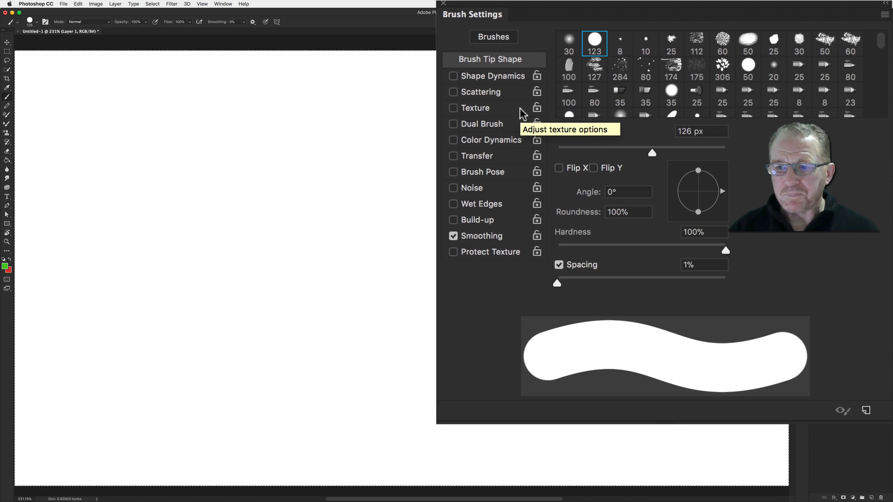
Select the 64 px butterfly brush tip from the tip list
mouse_move(651, 151)
left_mouse_down()
mouse_move(638, 152)
mouse_move(656, 152)
left_mouse_up()
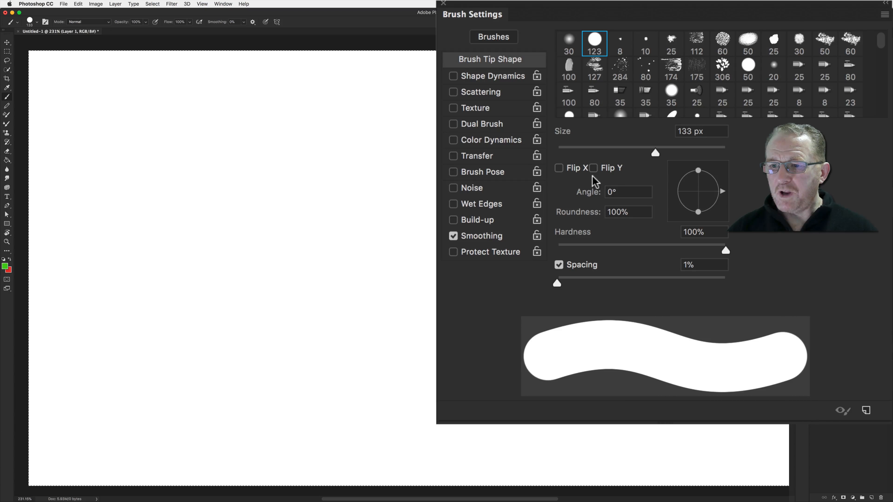
scroll(728, 84, "down", 3)
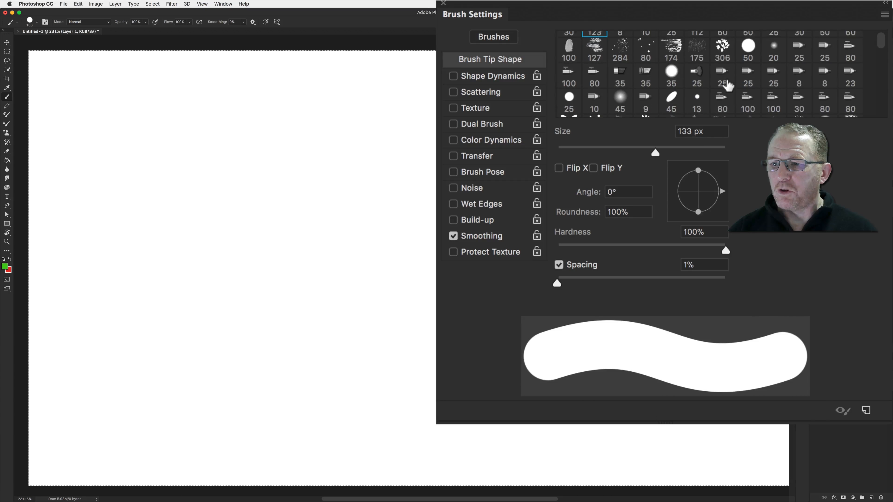
left_click(569, 84)
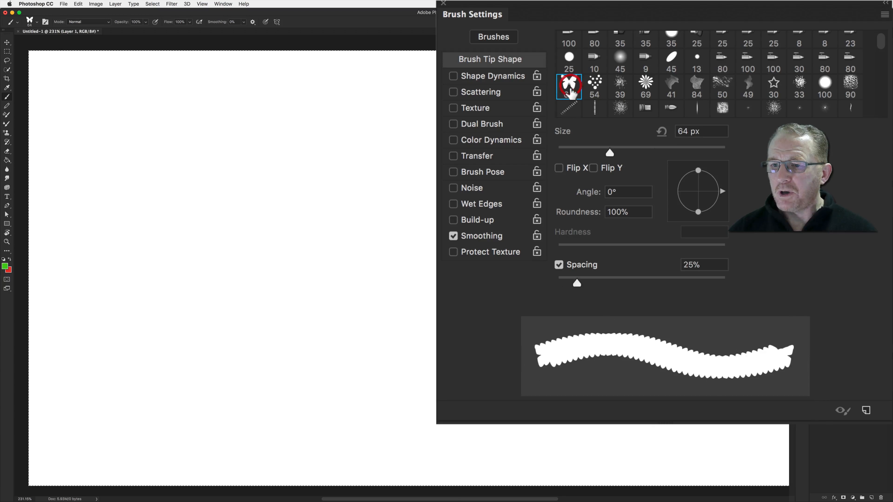
Set the butterfly tip's spacing to 154%, its size to 92 px, and enable Flip Y
left_click_drag(577, 283, 664, 278)
left_click_drag(610, 153, 634, 152)
left_click(593, 168)
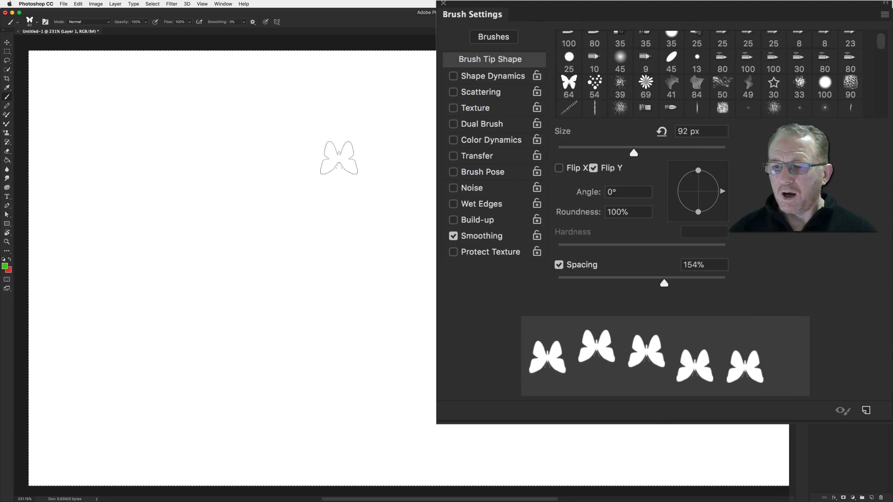
Paint two rows of flipped green butterflies across the canvas
left_click(204, 165)
left_click_drag(224, 163, 408, 168)
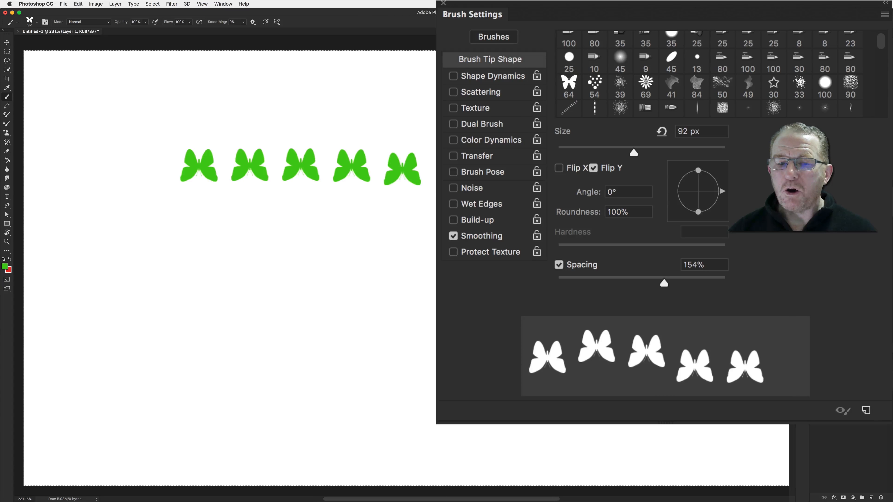
left_click(183, 232)
left_click_drag(248, 230, 309, 232)
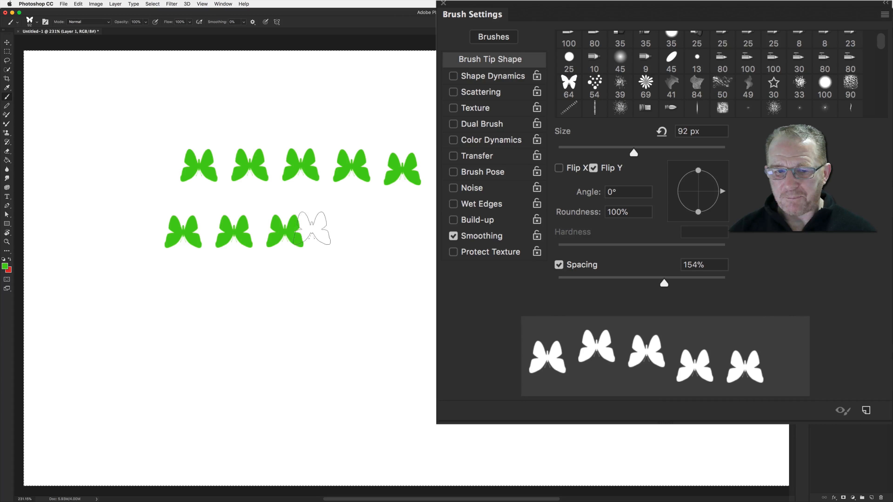
Switch the tip from Flip Y to Flip X and stamp a butterfly below the rows
left_click(593, 168)
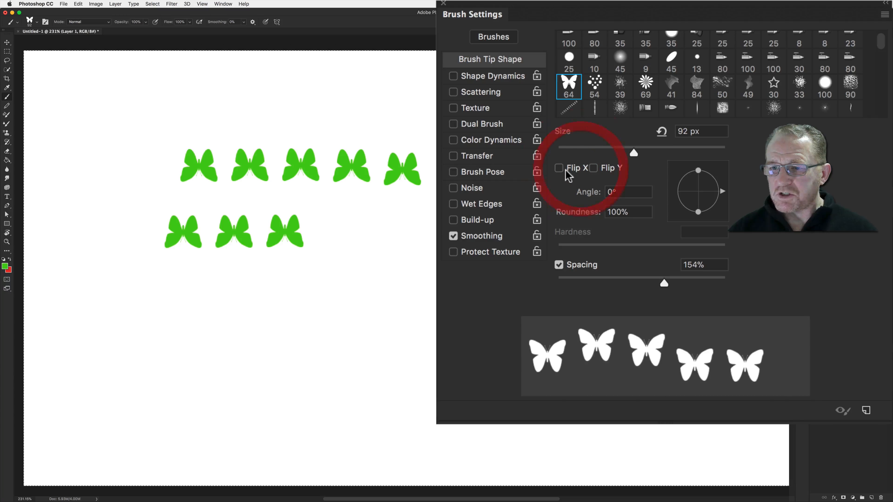
left_click(562, 170)
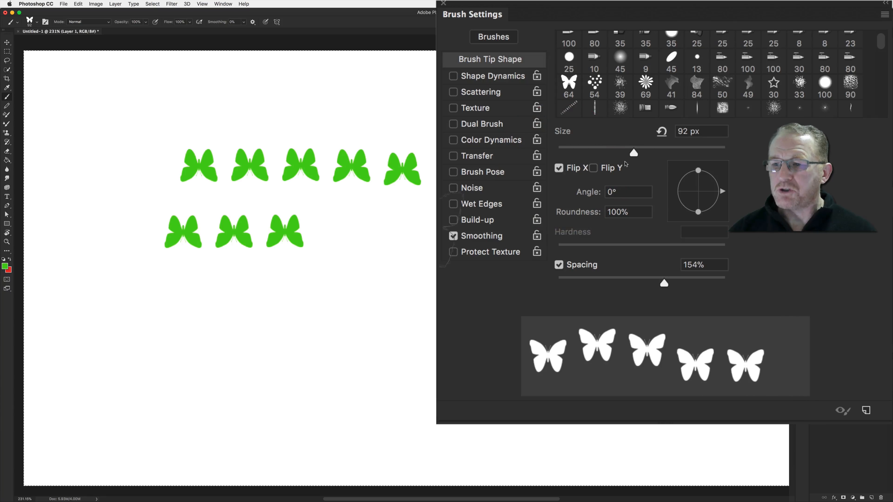
left_click(424, 261)
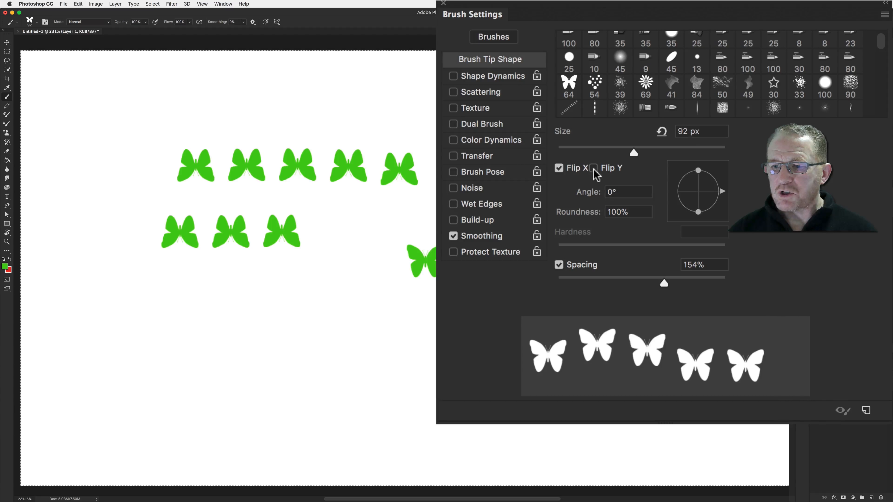
Turn off Flip X and select the 50 px hard round brush tip
left_click(559, 169)
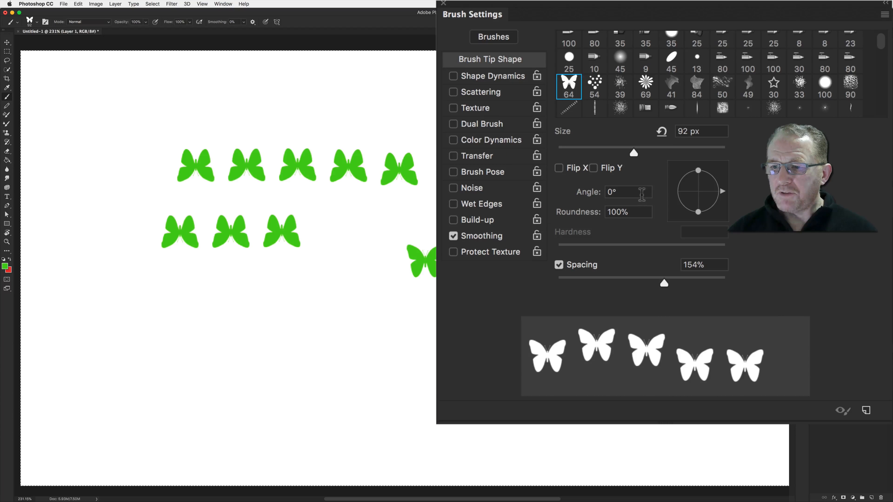
mouse_move(721, 192)
left_mouse_down()
mouse_move(721, 174)
mouse_move(725, 200)
mouse_move(729, 186)
mouse_move(727, 193)
mouse_move(700, 177)
left_mouse_up()
scroll(721, 188, "right", 2)
scroll(608, 54, "up", 3)
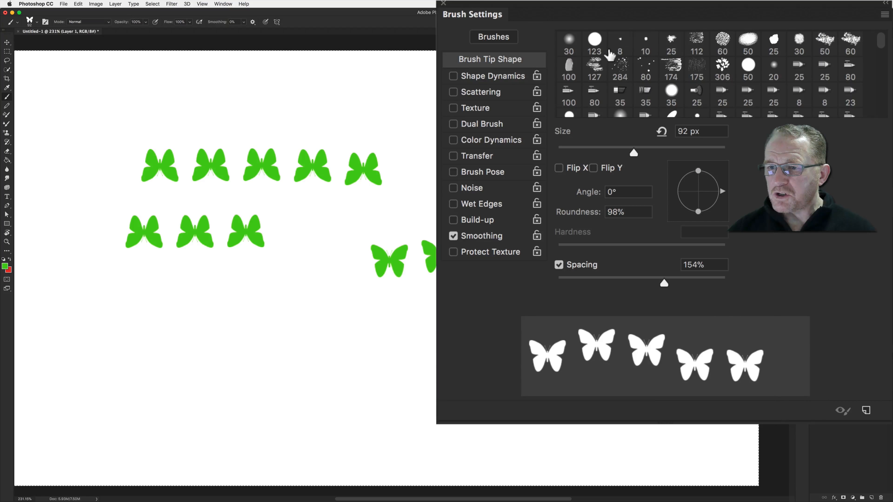
left_click(741, 74)
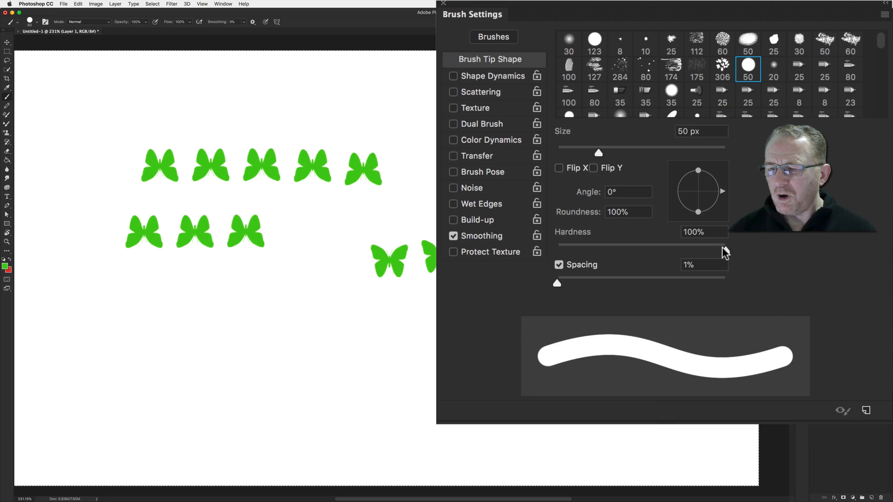
Tilt and flatten the tip to about -25° angle and 23% roundness
mouse_move(698, 172)
left_mouse_down()
mouse_move(698, 187)
mouse_move(723, 206)
left_mouse_up()
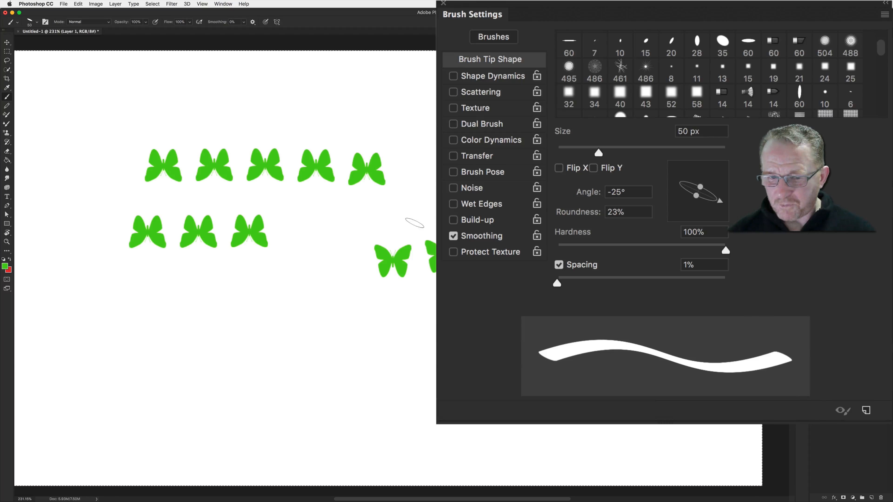
Clear the layer and handwrite the letters LB with the flattened calligraphic tip
key("BackSpace")
mouse_move(311, 216)
left_mouse_down()
mouse_move(419, 187)
mouse_move(329, 334)
mouse_move(326, 245)
mouse_move(419, 300)
mouse_move(478, 253)
mouse_move(510, 287)
mouse_move(418, 312)
left_mouse_up()
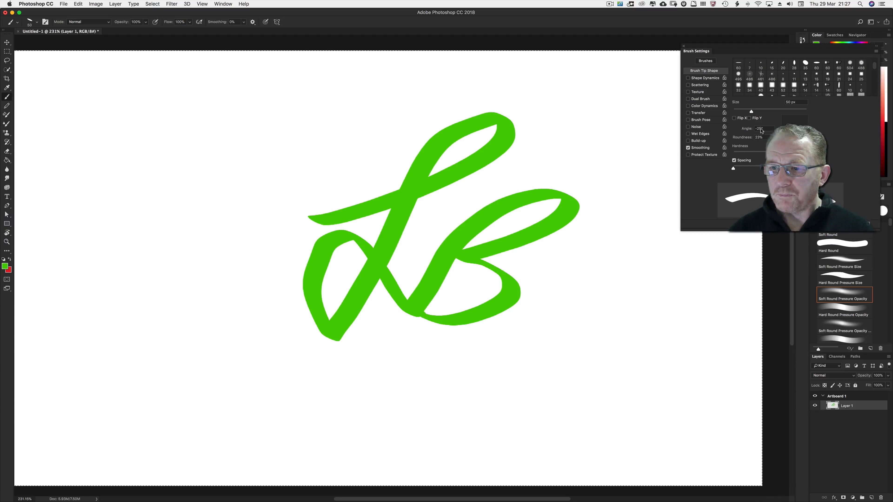
Set the tip angle to 0° and the roundness to 100%
left_click(744, 130)
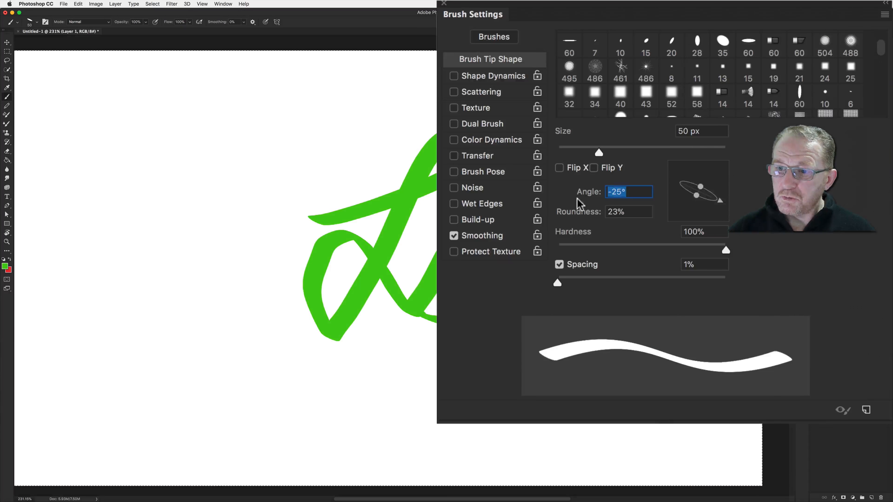
type("0")
left_click(740, 137)
type("100")
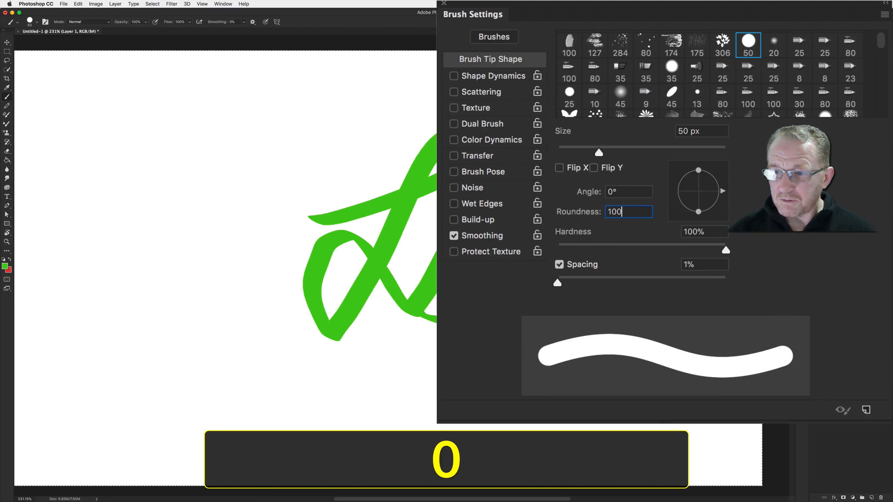
key("Return")
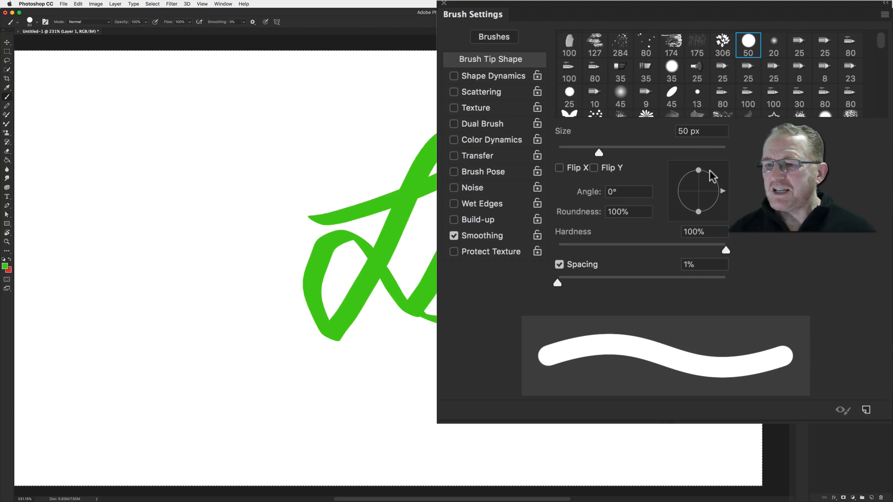
Return the tip angle to 0° after rotating it, and set hardness to 0%
left_click_drag(712, 175, 722, 187)
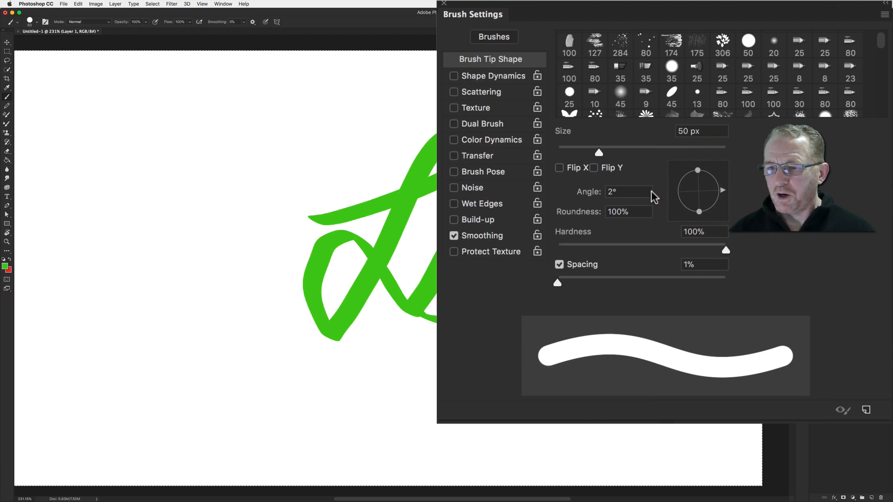
left_click(573, 192)
type("0")
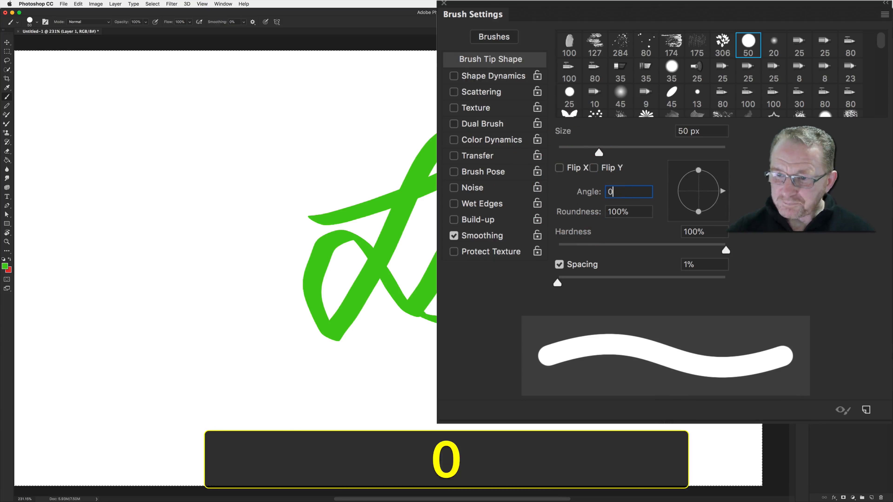
left_click_drag(725, 250, 556, 249)
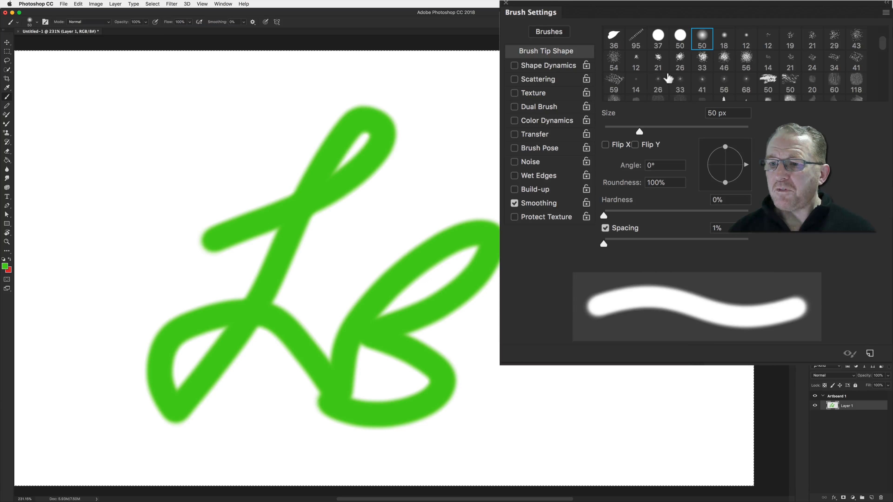
Select the 29 px butterfly brush tip
scroll(678, 73, "down", 2)
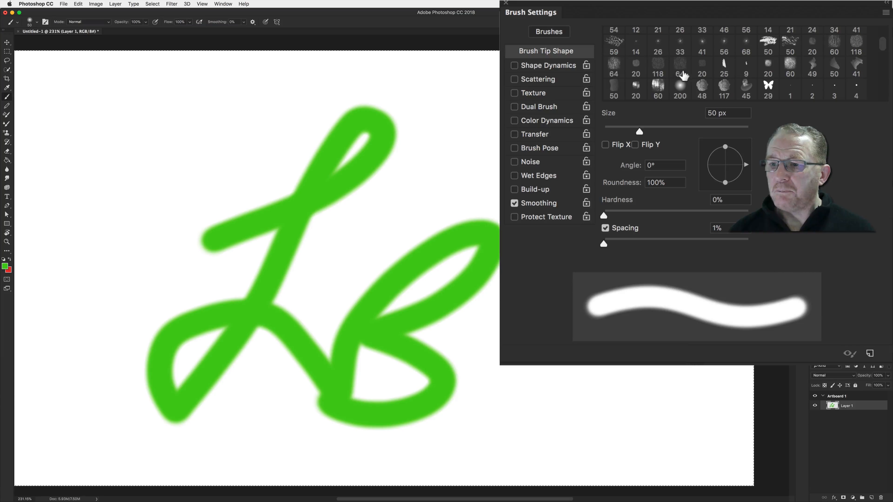
left_click(768, 85)
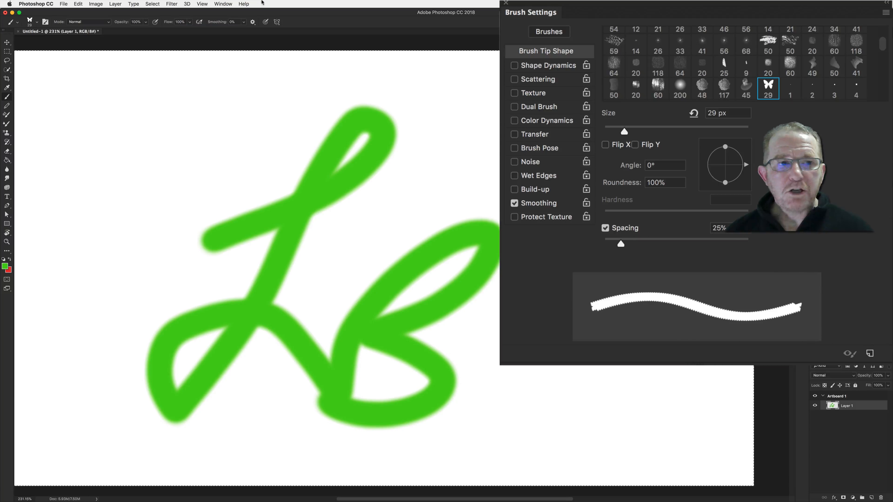
left_click(80, 4)
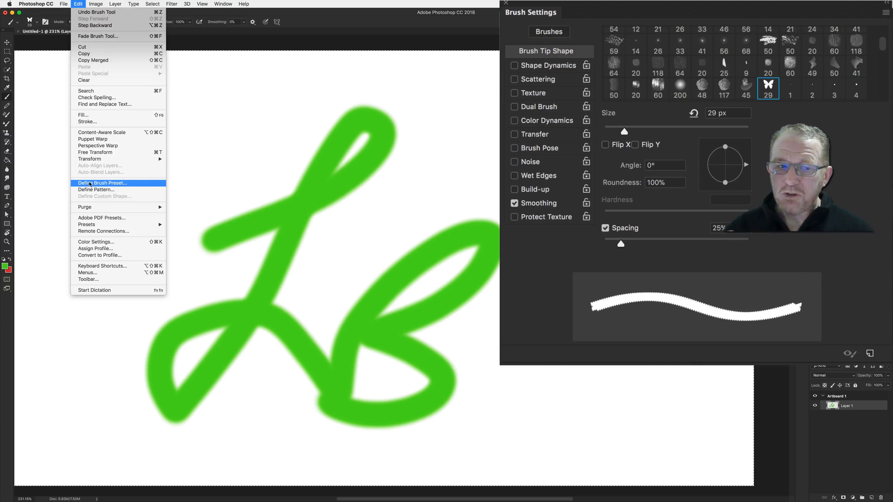
left_click(236, 149)
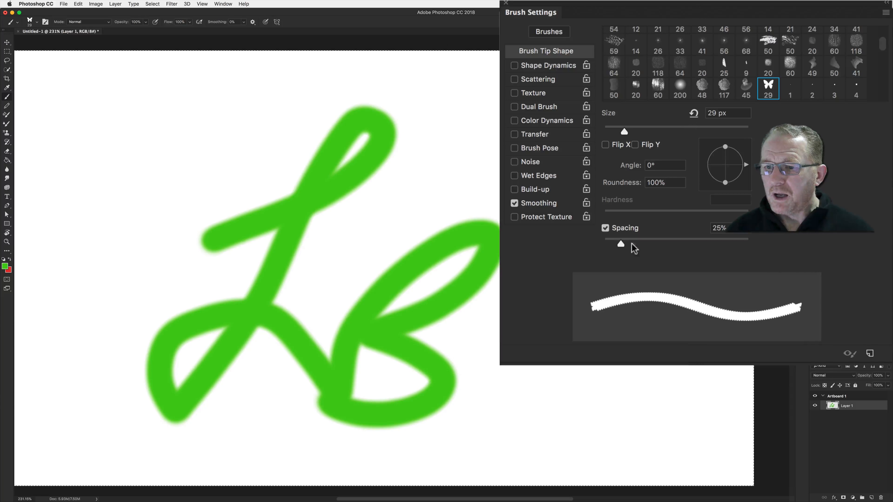
Select the 32 px round brush tip, clear the layer, and paint a short test stroke
scroll(692, 91, "down", 5)
left_click(614, 46)
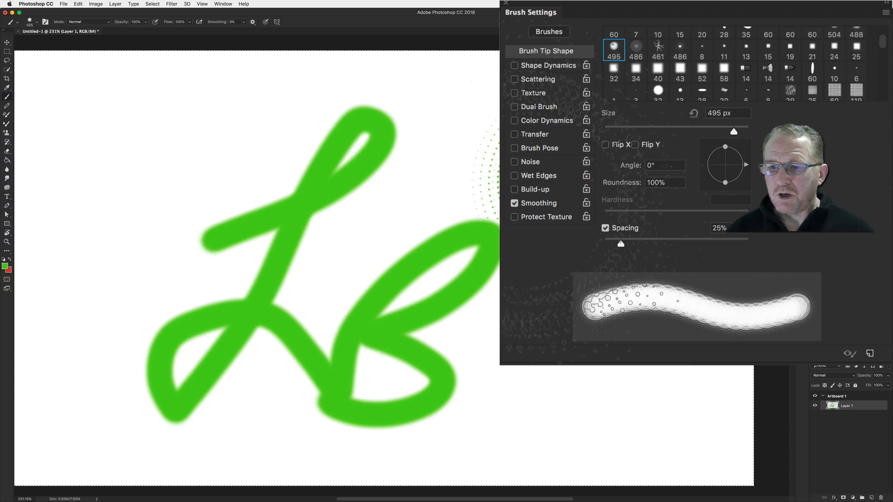
left_click(657, 94)
key("BackSpace")
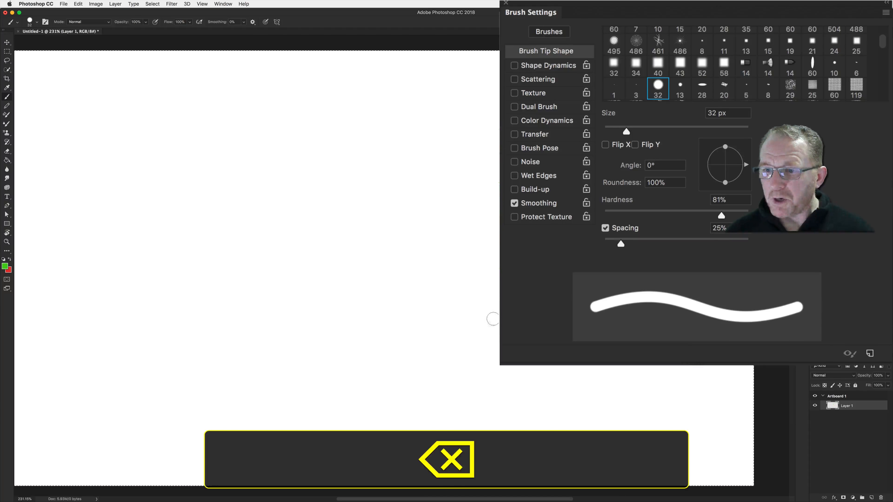
left_click_drag(472, 170, 604, 264)
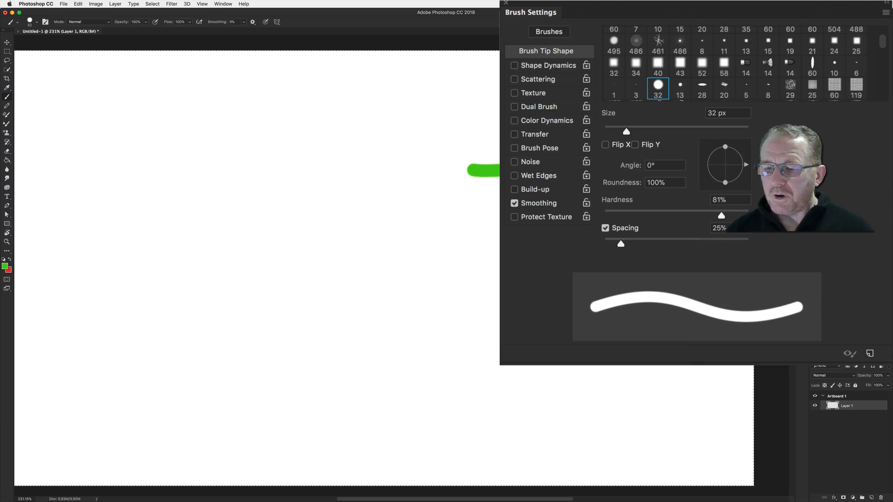
Set the brush size to 82 px and spacing to 102%, then paint a wavy dotted stroke
left_click_drag(627, 132, 661, 132)
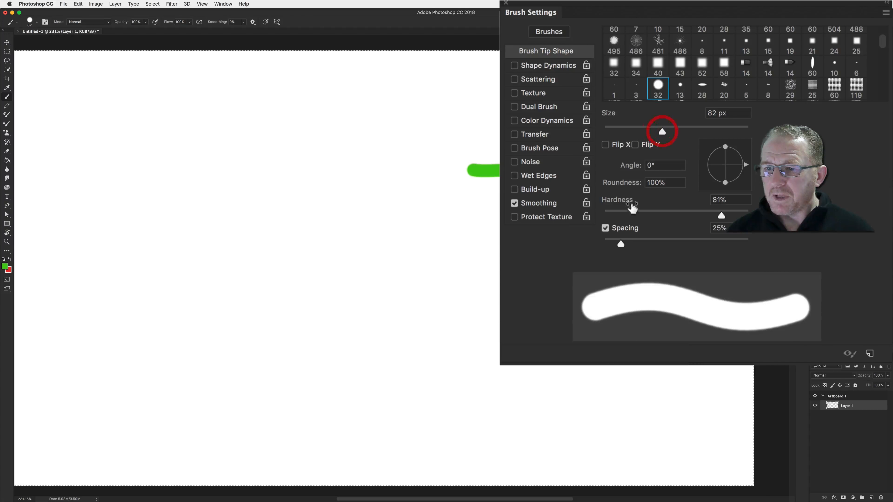
left_click_drag(622, 243, 677, 244)
mouse_move(83, 192)
left_mouse_down()
mouse_move(347, 197)
mouse_move(382, 298)
mouse_move(208, 298)
left_mouse_up()
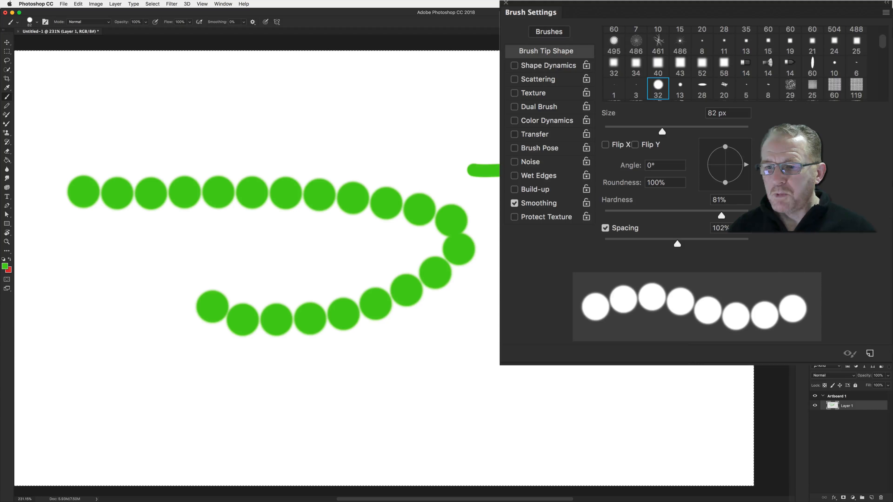
Set the brush spacing to 1% and paint a smooth test stroke near the canvas's upper edge
left_click_drag(676, 244, 571, 241)
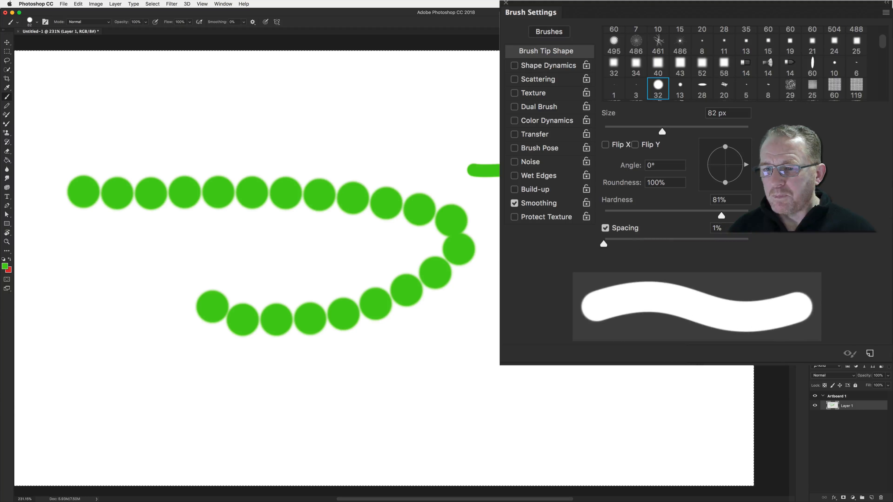
left_click_drag(431, 110, 520, 107)
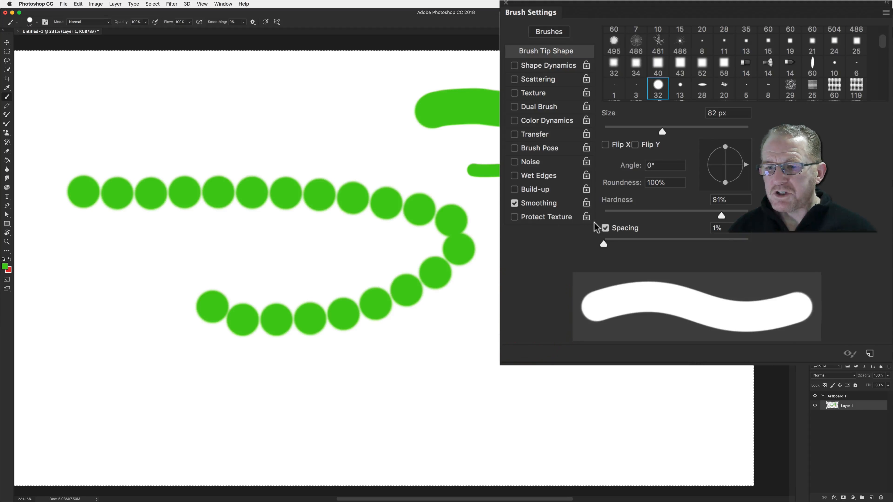
Toggle the Spacing option off and back on, then paint a long vertical stroke down the canvas
left_click(605, 229)
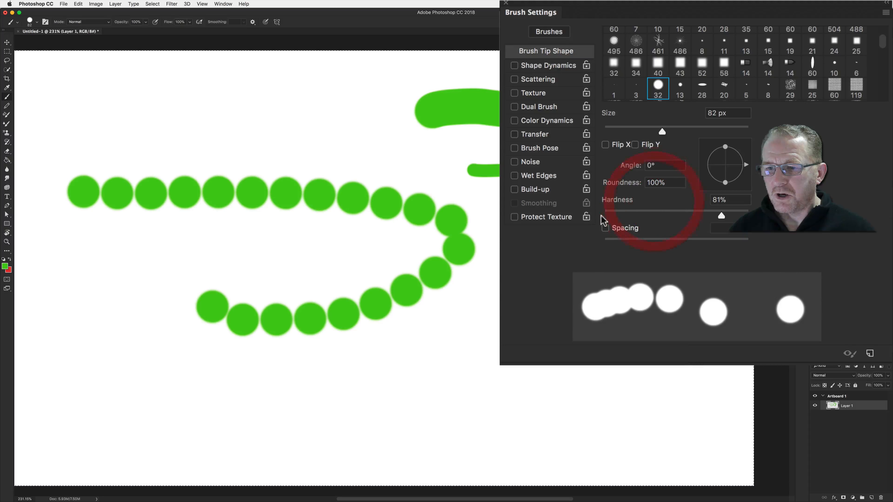
left_click(605, 228)
left_click_drag(351, 136, 404, 368)
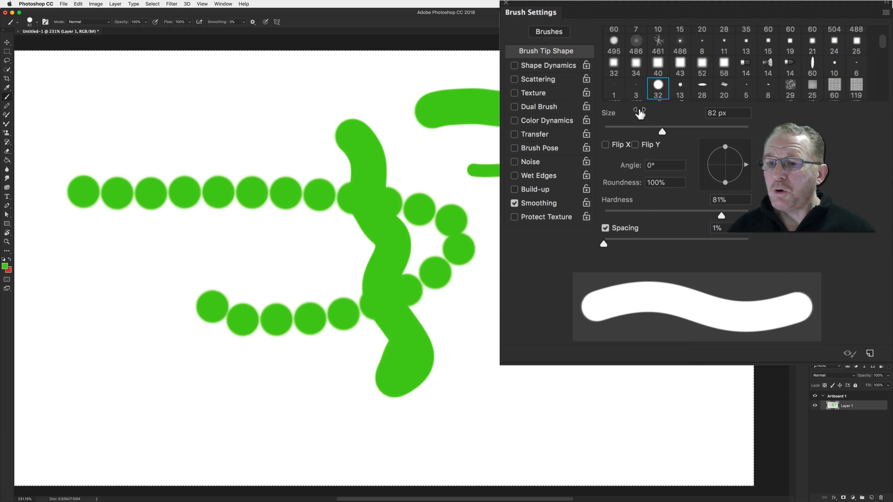
Enable Shape Dynamics and clear the layer
left_click(545, 66)
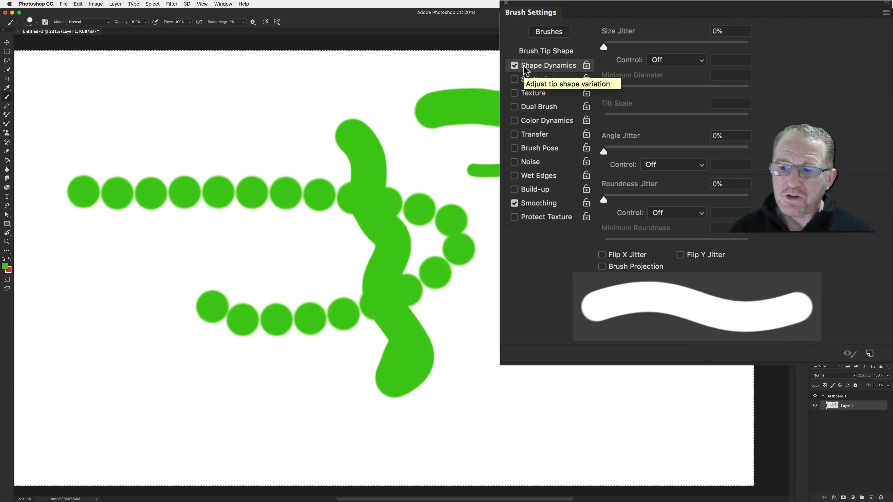
key("BackSpace")
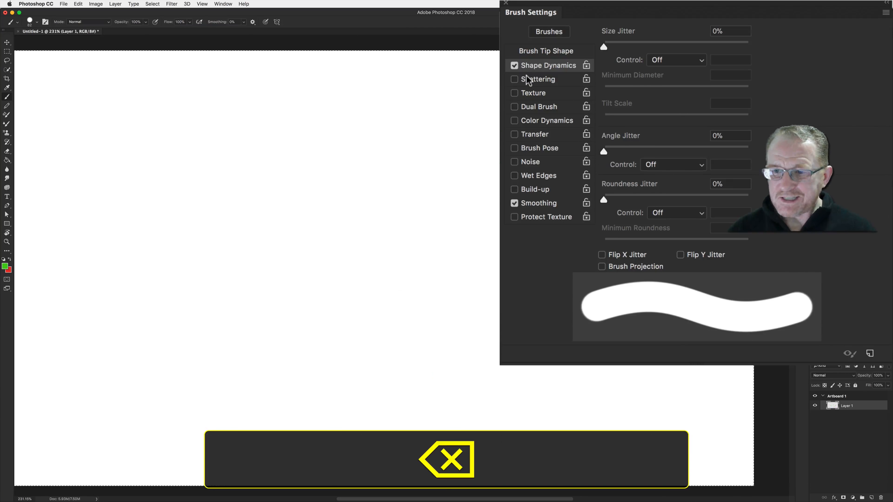
Set Size Jitter to 100% and paint two wavy test strokes across the canvas
left_click_drag(603, 44, 730, 49)
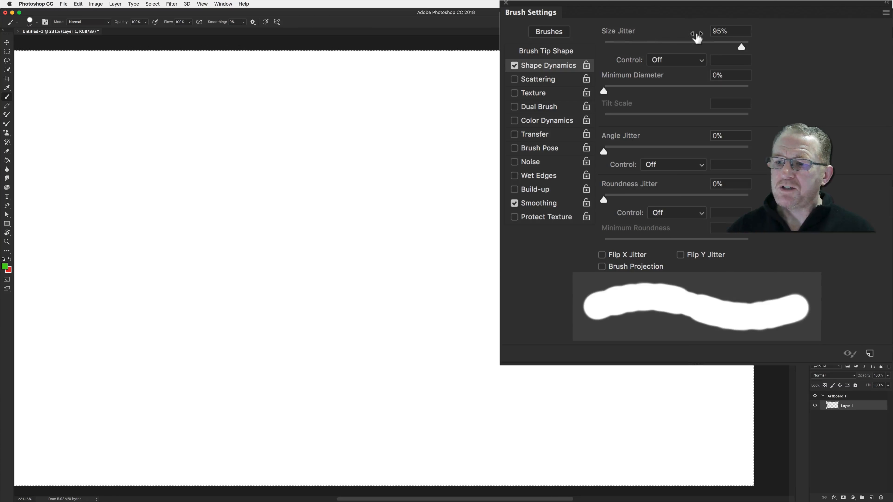
left_click_drag(742, 47, 750, 48)
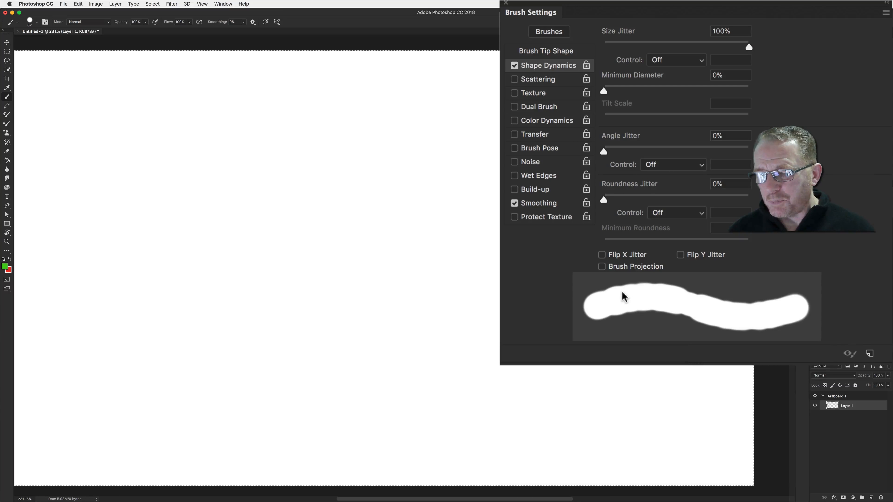
mouse_move(253, 192)
left_mouse_down()
mouse_move(283, 185)
mouse_move(428, 213)
mouse_move(499, 152)
left_mouse_up()
mouse_move(497, 308)
left_mouse_down()
mouse_move(409, 353)
mouse_move(327, 333)
mouse_move(271, 289)
left_mouse_up()
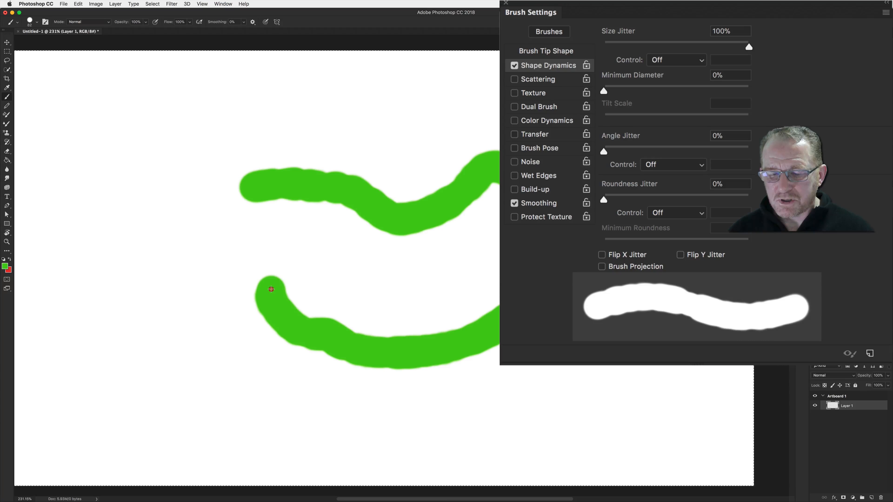
Set the brush tip spacing to 99% and paint dotted test strokes along the top and bottom
left_click(546, 53)
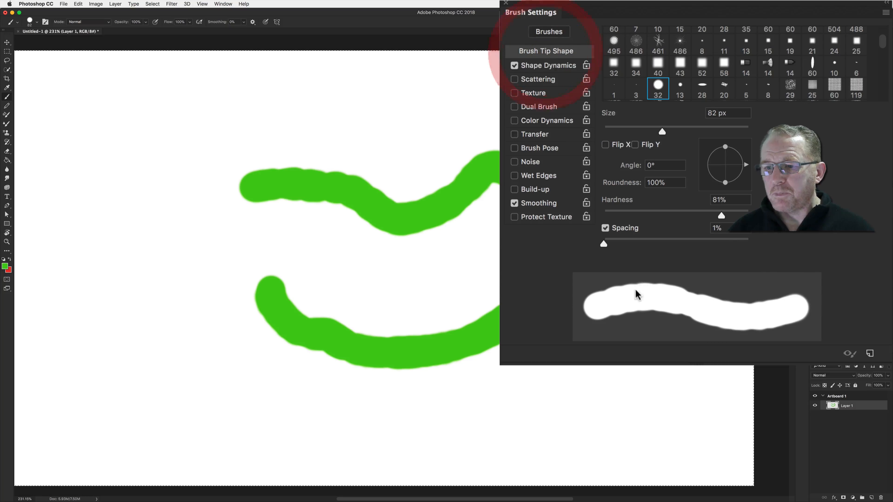
left_click_drag(604, 248, 674, 247)
left_click_drag(229, 116, 483, 118)
left_click_drag(523, 370, 506, 379)
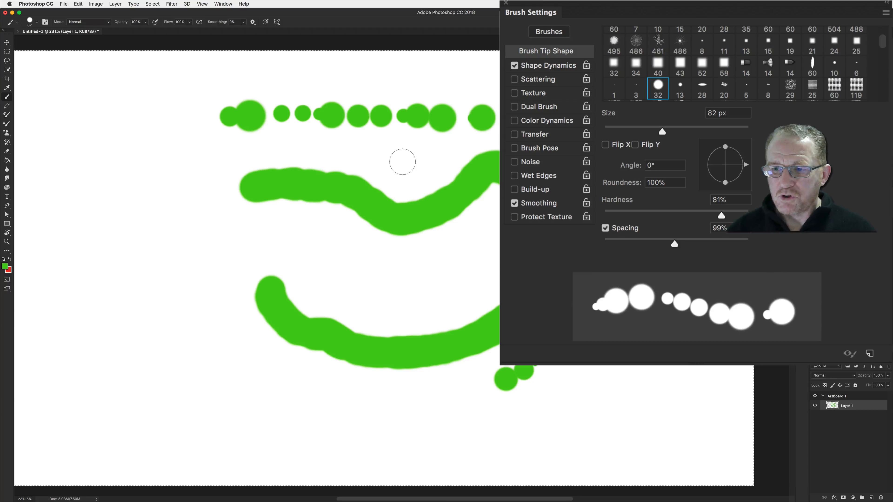
Set the Size Jitter control to Fade and reduce Size Jitter to 0%
left_click(541, 66)
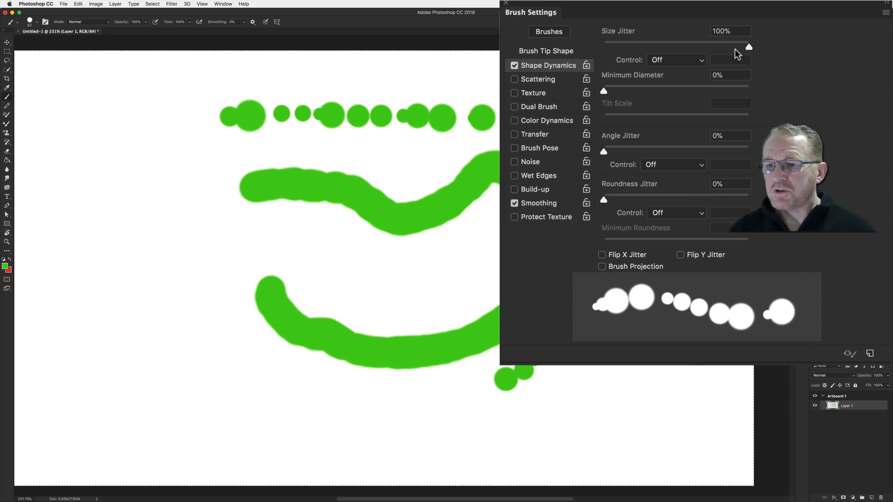
left_click(695, 63)
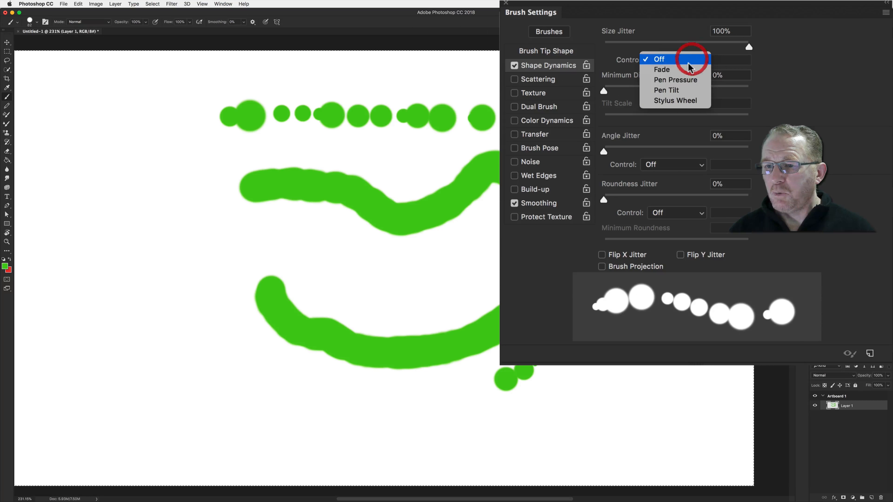
left_click(689, 70)
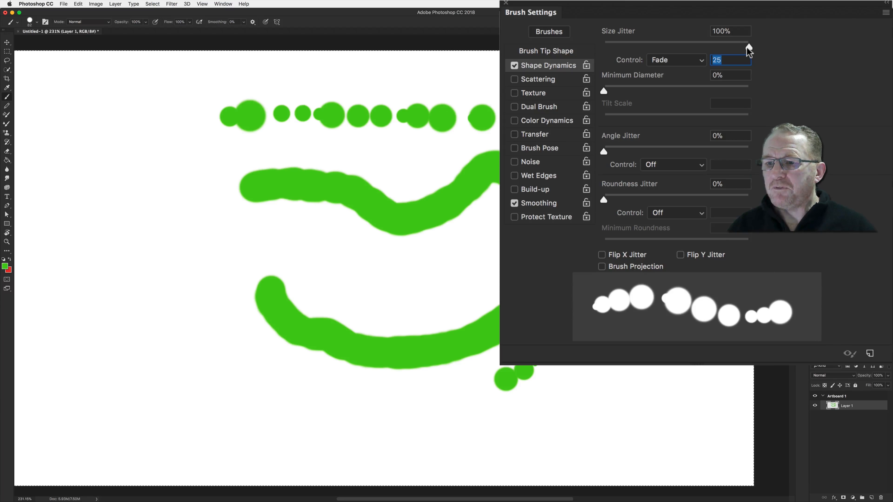
left_click_drag(746, 46, 602, 47)
Clear the layer and paint a long diagonal stroke that fades out
scroll(602, 47, "right", 2)
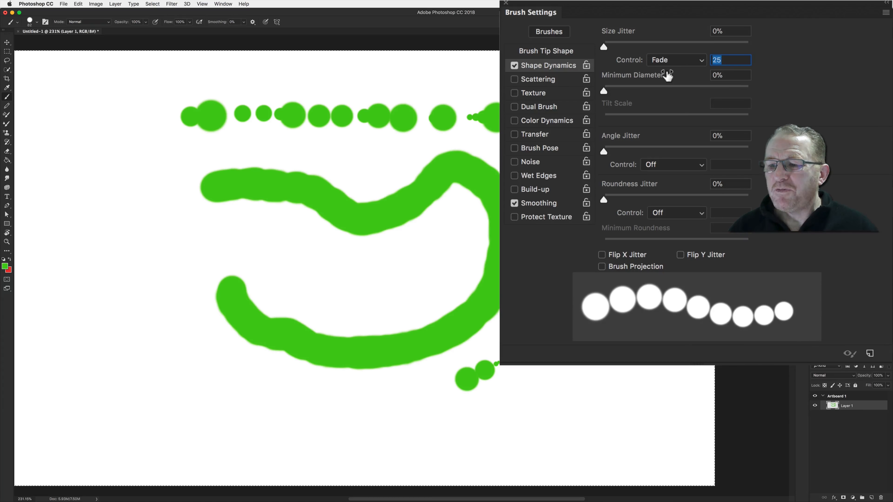
key("BackSpace")
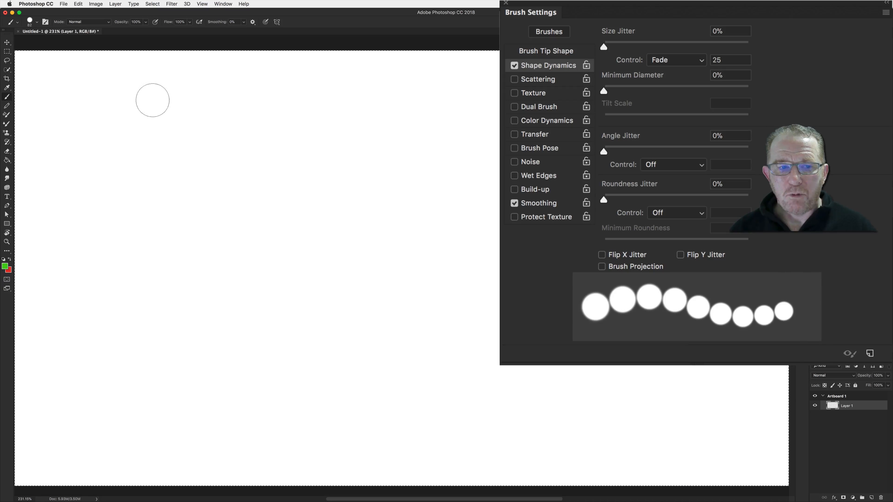
mouse_move(93, 95)
left_mouse_down()
mouse_move(617, 287)
mouse_move(712, 339)
left_mouse_up()
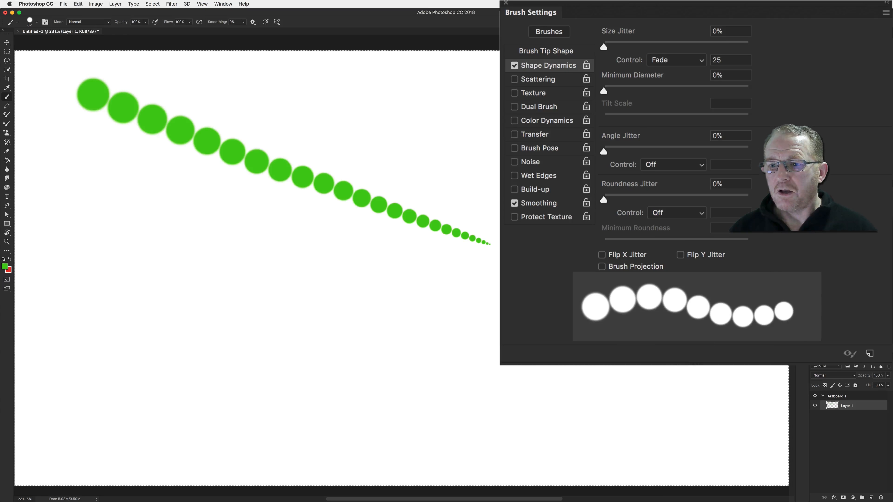
Set Minimum Diameter to 33% and paint two more fading test strokes
left_click_drag(605, 90, 651, 92)
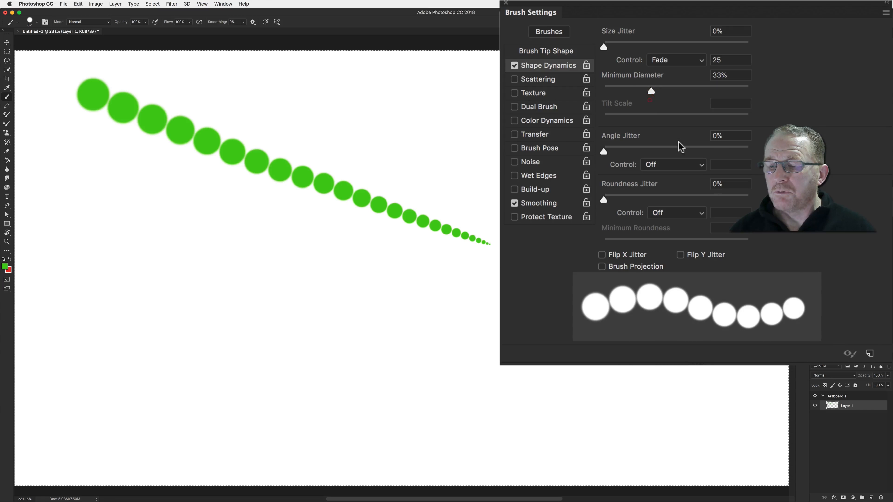
mouse_move(185, 183)
left_mouse_down()
mouse_move(384, 287)
mouse_move(532, 341)
left_mouse_up()
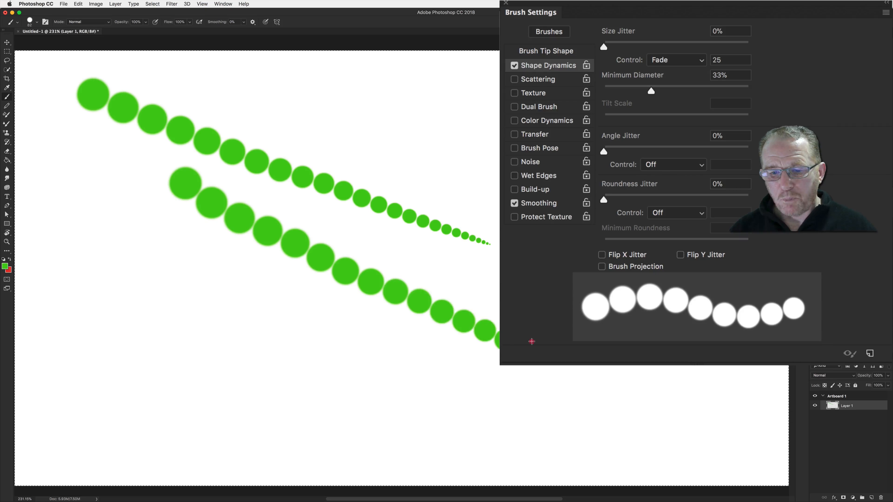
mouse_move(605, 369)
left_mouse_down()
mouse_move(345, 409)
mouse_move(330, 346)
mouse_move(373, 203)
mouse_move(460, 178)
left_mouse_up()
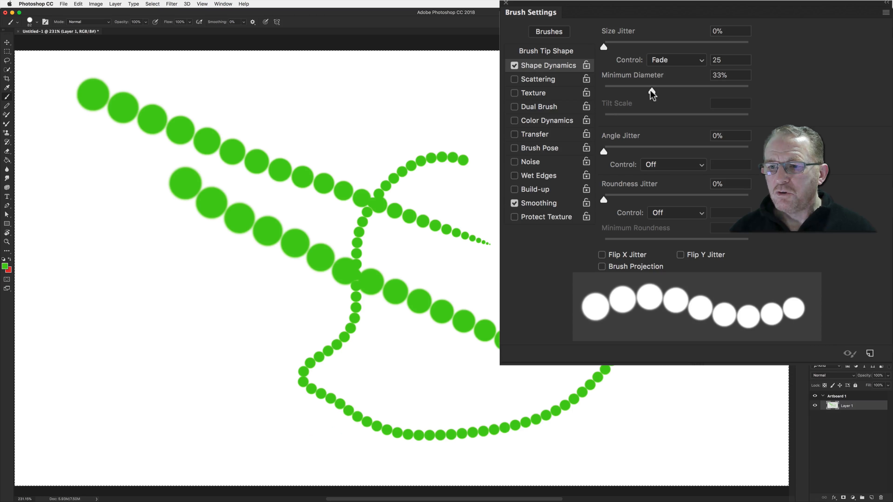
Reset Minimum Diameter to 0% and paint another fading stroke near the top
left_click_drag(651, 90, 603, 91)
left_click_drag(319, 102, 627, 180)
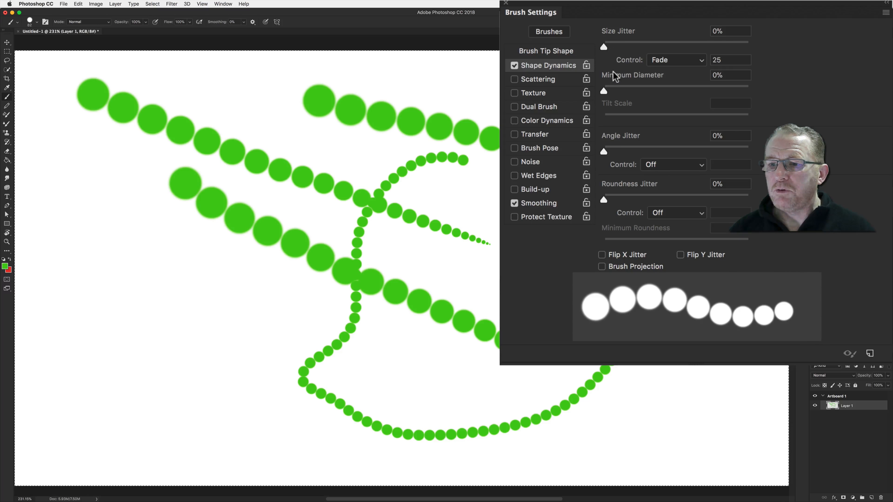
Set the brush tip spacing to 52%, clear the layer, and paint a tapering curved stroke
left_click(535, 54)
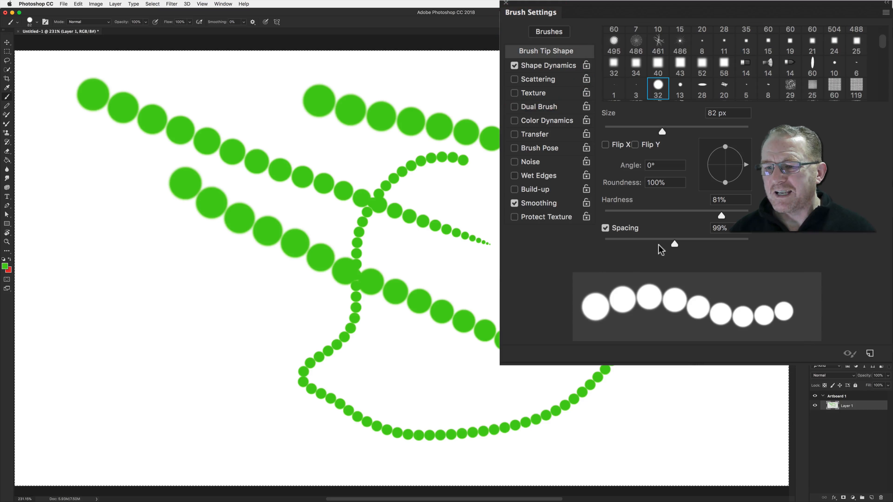
left_click_drag(672, 240, 641, 245)
key("BackSpace")
left_click_drag(160, 149, 354, 243)
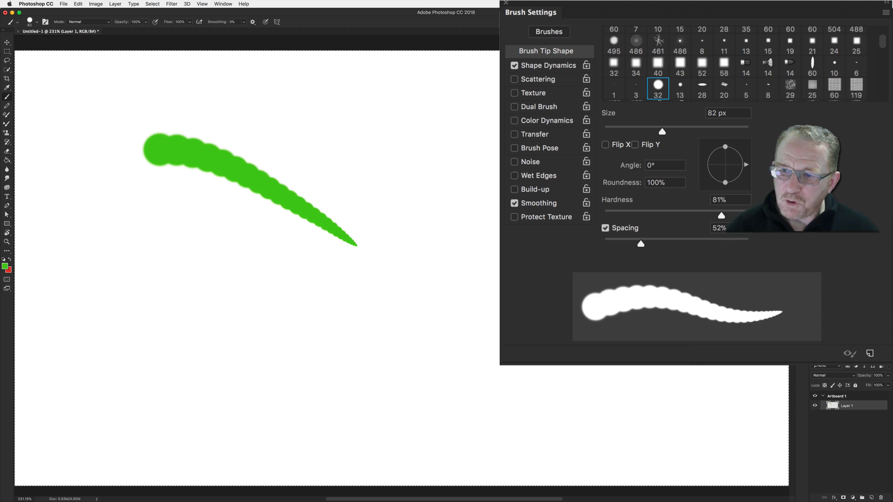
Set the Size Jitter control to Pen Pressure, clear the layer, and paint a short stroke
left_click(531, 66)
left_click(679, 61)
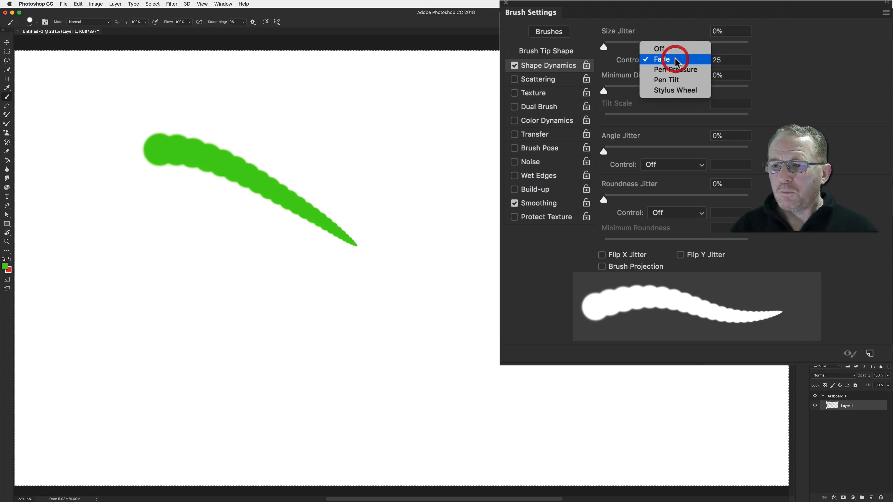
left_click(670, 70)
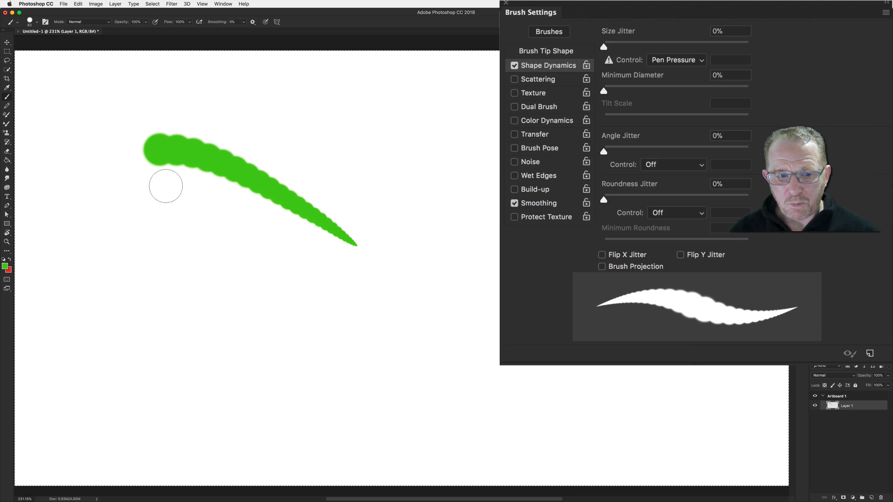
left_click(191, 205)
key("BackSpace")
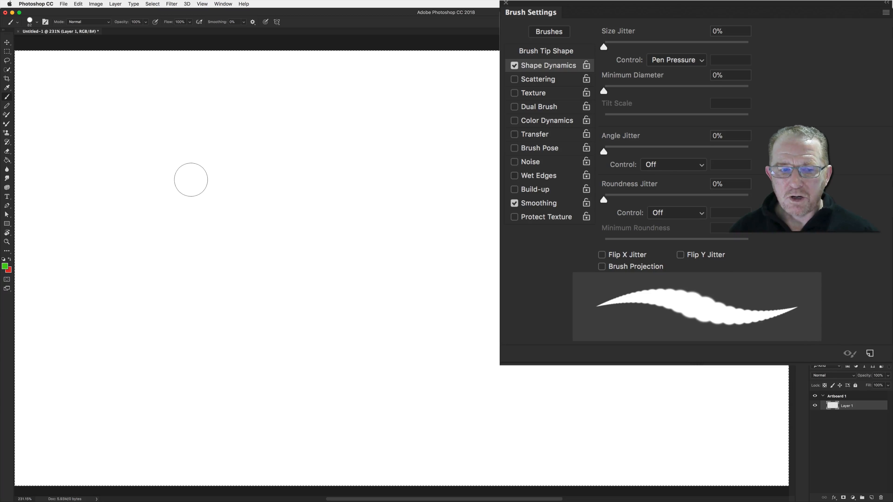
left_click_drag(189, 184, 239, 201)
Set the brush tip spacing back to 1% and paint a large looping stroke
left_click_drag(602, 46, 590, 39)
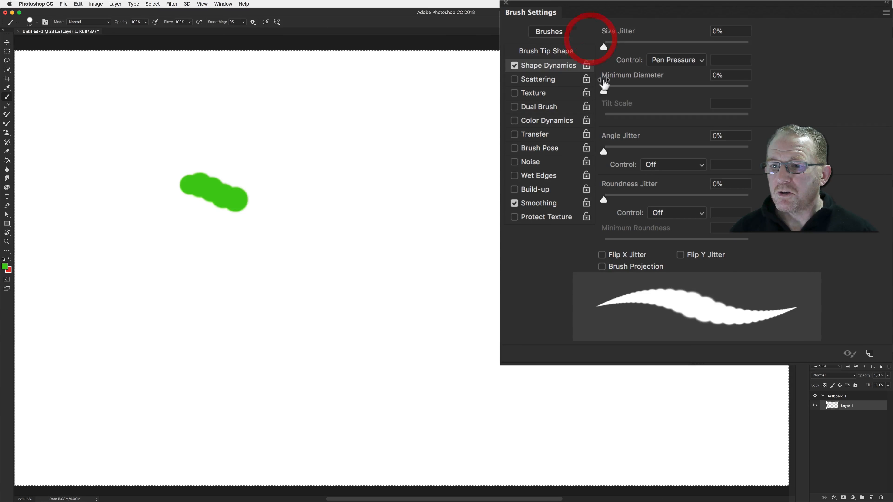
left_click_drag(603, 91, 597, 91)
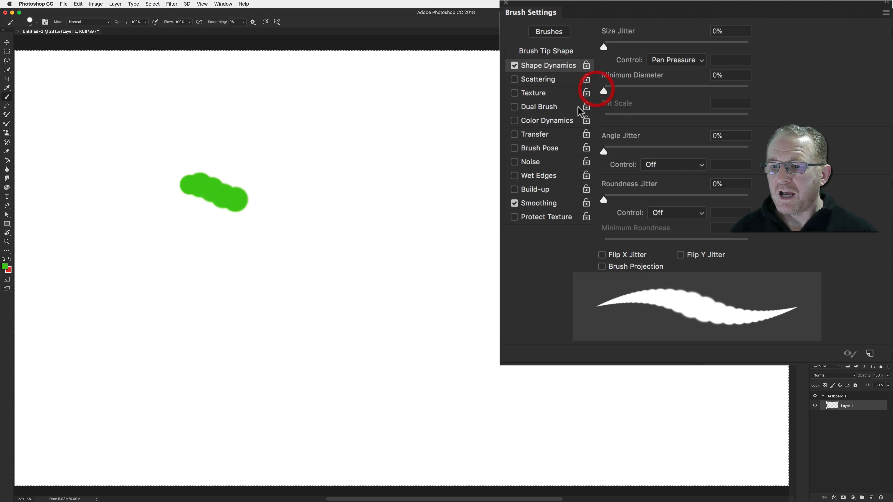
left_click(536, 51)
left_click_drag(635, 240, 579, 241)
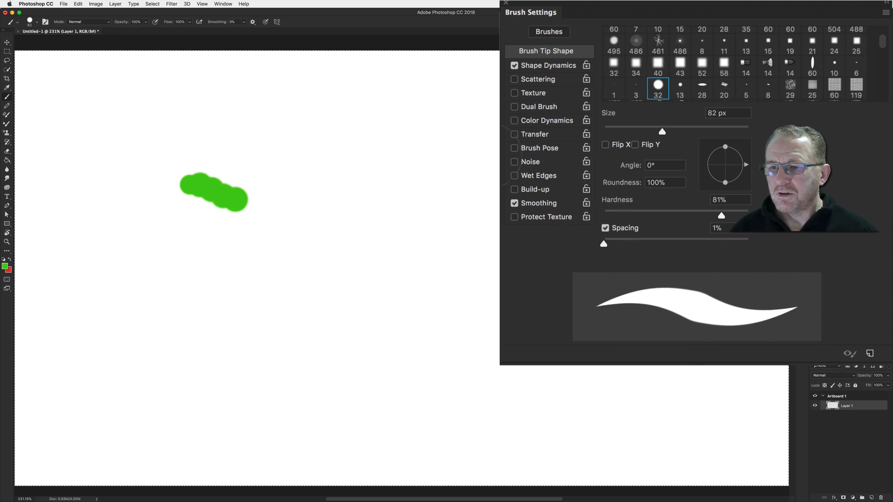
left_click(543, 65)
mouse_move(322, 124)
left_mouse_down()
mouse_move(372, 143)
mouse_move(400, 180)
mouse_move(453, 191)
mouse_move(467, 211)
mouse_move(459, 255)
mouse_move(470, 288)
mouse_move(425, 312)
mouse_move(411, 358)
mouse_move(315, 369)
mouse_move(308, 328)
mouse_move(275, 263)
mouse_move(276, 197)
mouse_move(296, 137)
mouse_move(349, 121)
left_mouse_up()
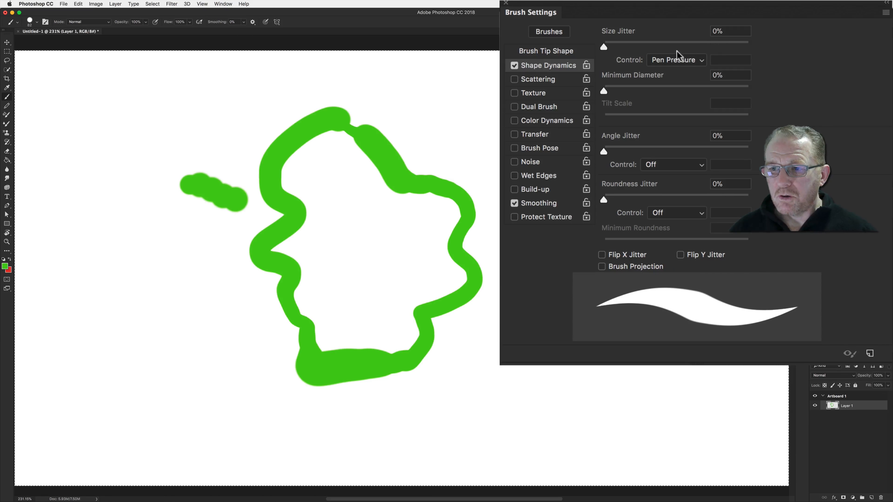
Set the Size Jitter control to Pen Tilt with Tilt Scale at 89% and paint a test stroke
left_click(676, 59)
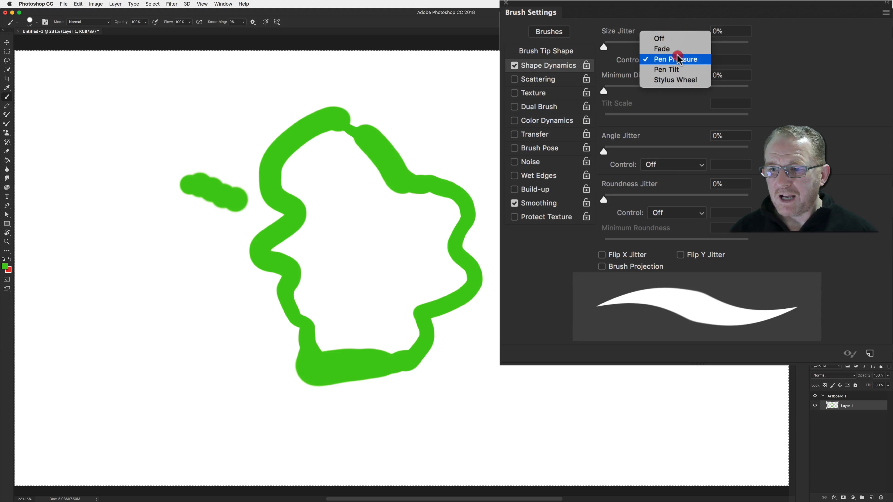
left_click(672, 70)
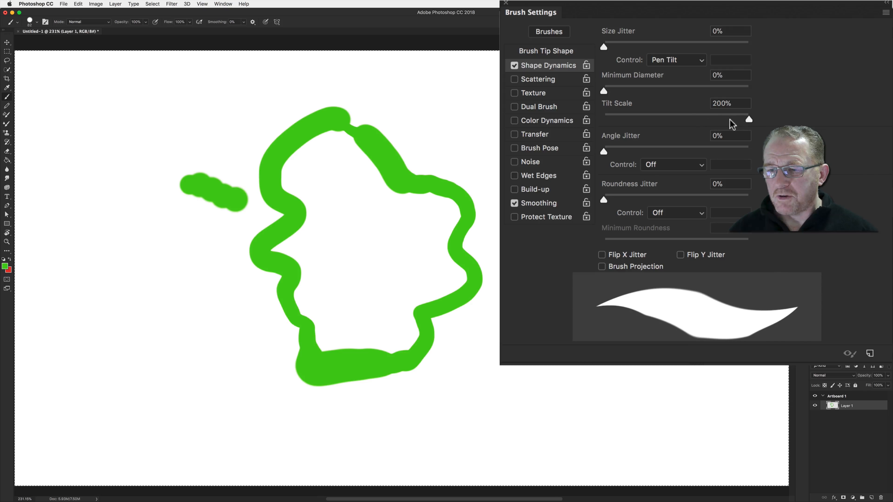
left_click_drag(743, 121, 668, 119)
mouse_move(501, 131)
left_mouse_down()
mouse_move(538, 221)
mouse_move(576, 225)
mouse_move(624, 273)
left_mouse_up()
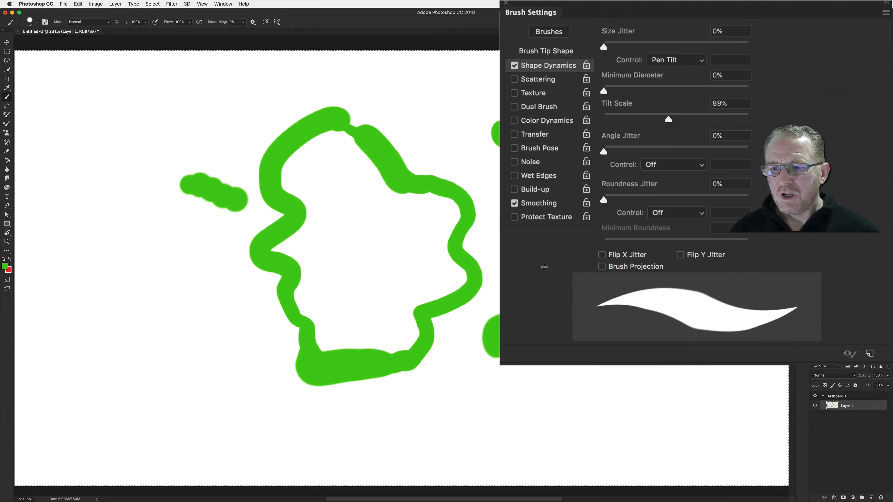
Set Tilt Scale to 200%, clear the layer, and paint a short test stroke
left_click_drag(667, 119, 748, 119)
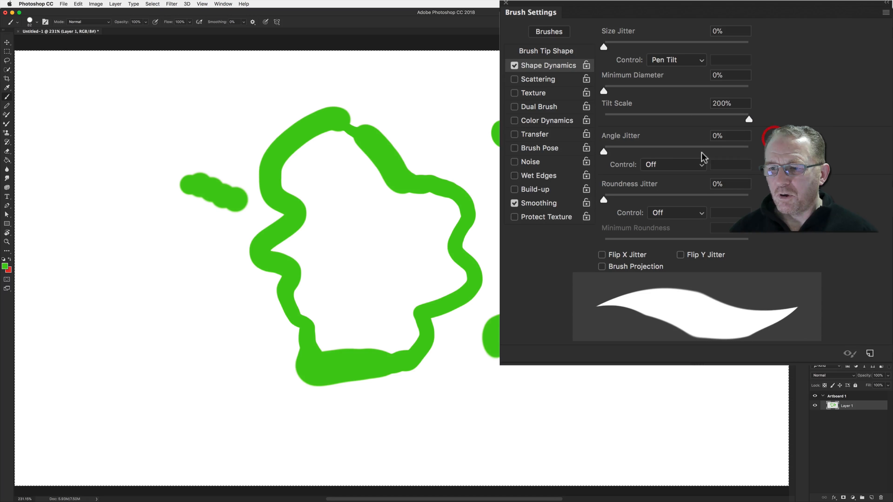
key("BackSpace")
mouse_move(307, 168)
left_mouse_down()
mouse_move(372, 175)
mouse_move(386, 205)
left_mouse_up()
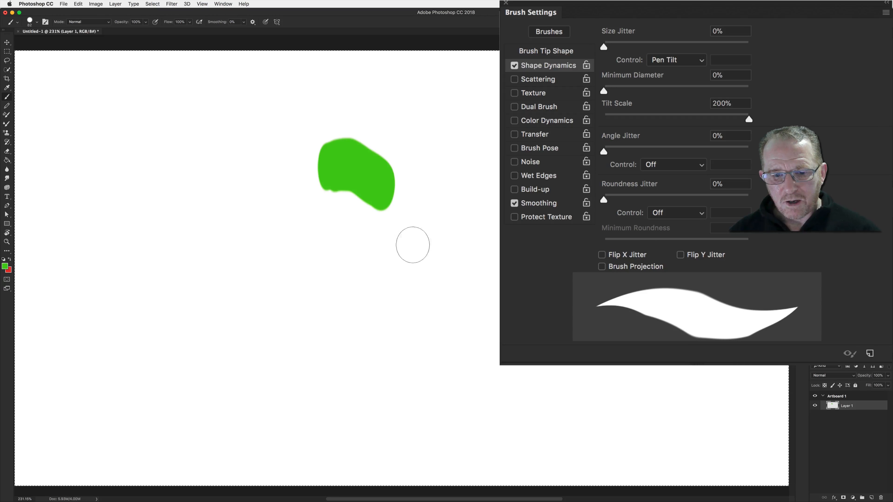
Paint two large test strokes with the 200% Tilt Scale brush, then set Tilt Scale to 100%
mouse_move(409, 232)
left_mouse_down()
mouse_move(464, 211)
mouse_move(500, 246)
mouse_move(534, 314)
mouse_move(622, 280)
mouse_move(528, 134)
mouse_move(456, 183)
mouse_move(360, 329)
left_mouse_up()
mouse_move(324, 294)
left_mouse_down()
mouse_move(214, 207)
mouse_move(194, 165)
mouse_move(162, 137)
left_mouse_up()
left_click(714, 102)
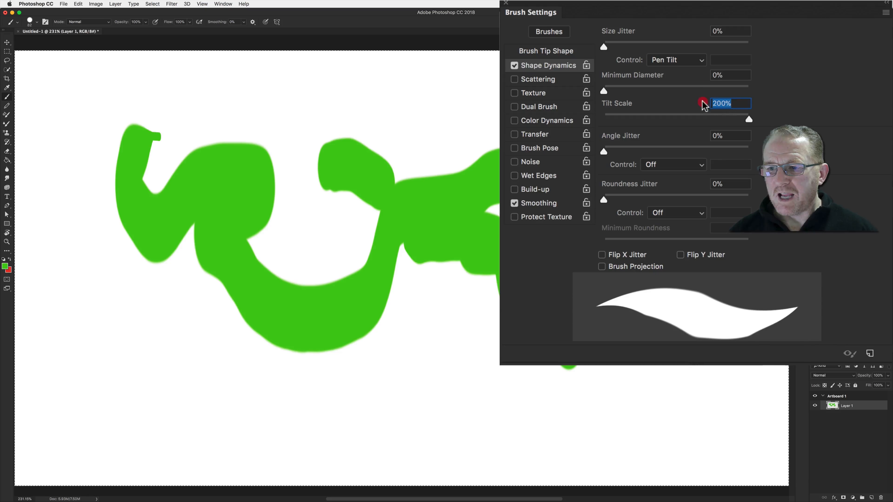
type("100")
key("Return")
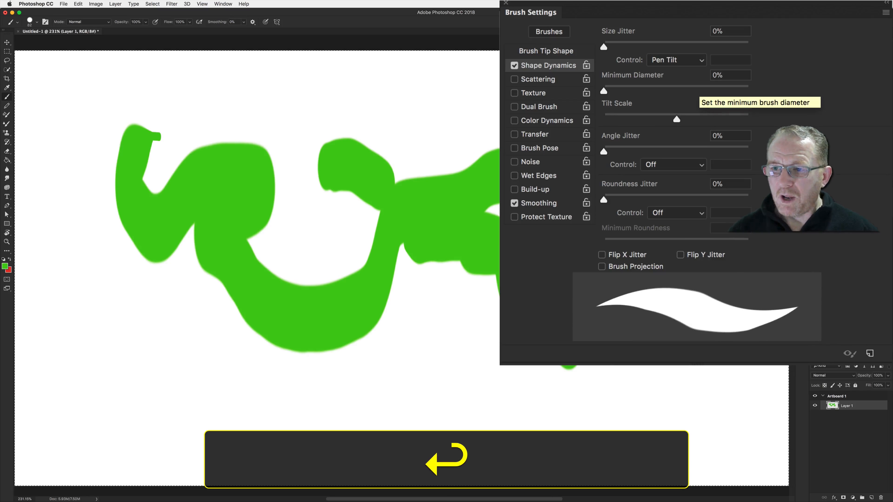
Paint test strokes while lowering Tilt Scale to 46%, then raise Tilt Scale to 62%
mouse_move(320, 141)
left_mouse_down()
mouse_move(352, 118)
mouse_move(415, 134)
mouse_move(524, 109)
mouse_move(565, 154)
left_mouse_up()
mouse_move(603, 230)
left_mouse_down()
mouse_move(588, 285)
mouse_move(455, 379)
mouse_move(388, 380)
mouse_move(600, 202)
left_mouse_up()
left_click_drag(769, 106, 747, 110)
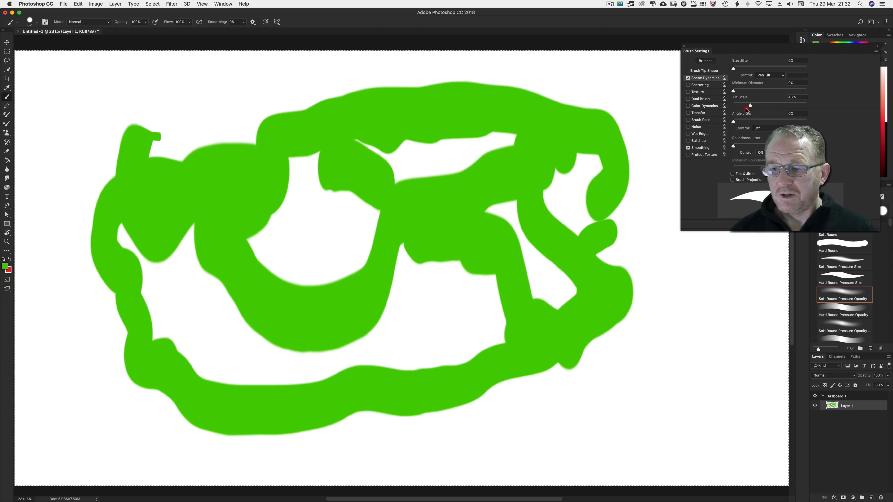
mouse_move(684, 325)
left_mouse_down()
mouse_move(648, 305)
mouse_move(603, 422)
left_mouse_up()
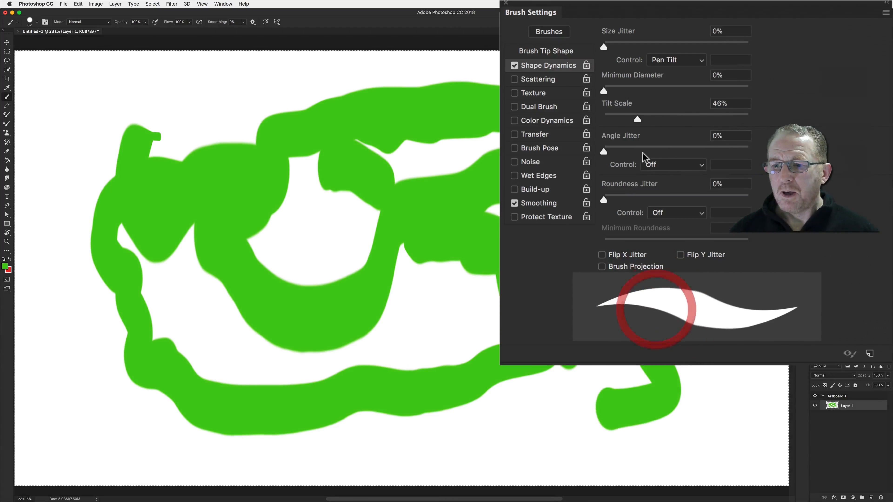
left_click_drag(642, 118, 648, 119)
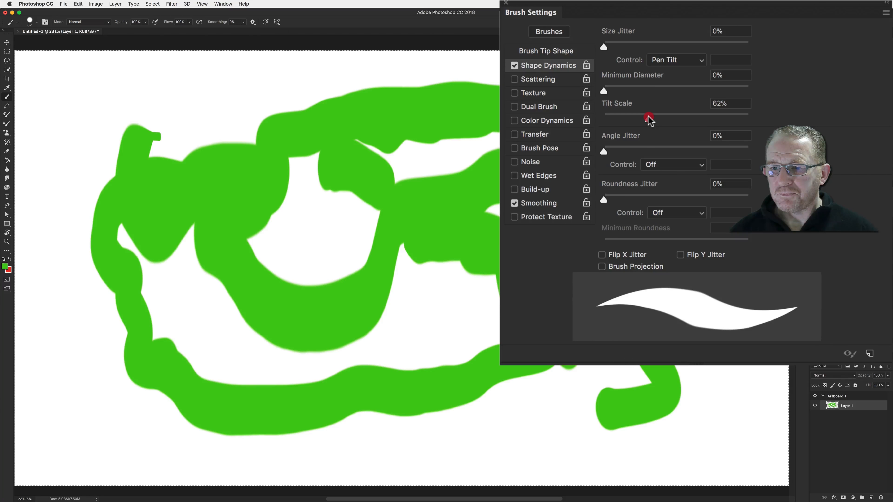
Set the Size Jitter control to Off and raise Angle Jitter to 100%
left_click(673, 60)
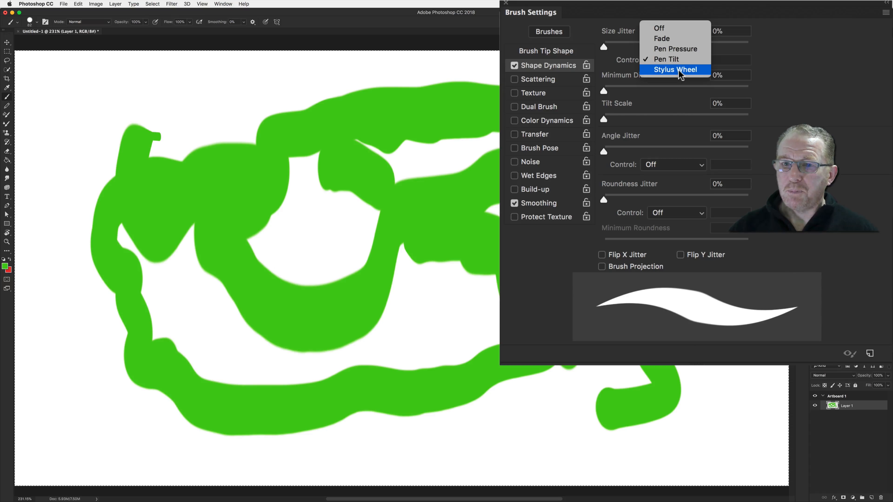
left_click(657, 28)
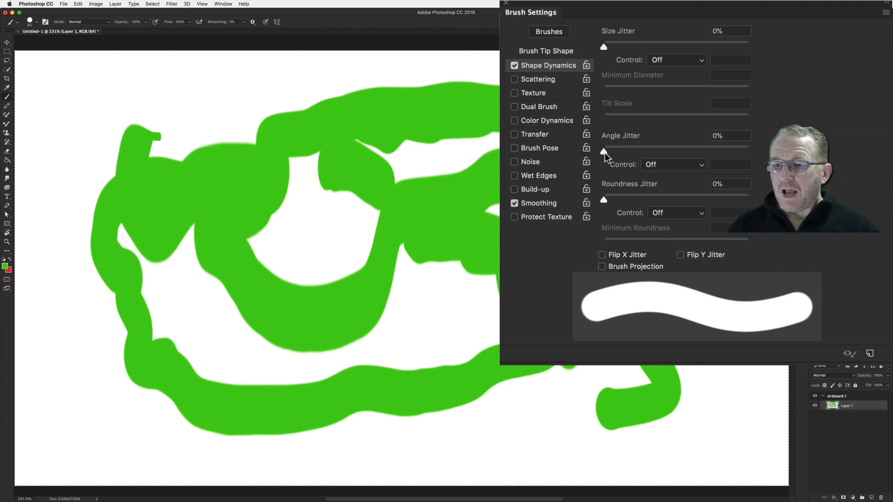
left_click_drag(608, 151, 750, 151)
Select the 74 px maple leaf brush tip, clear the layer, and paint a test stroke
left_click(561, 52)
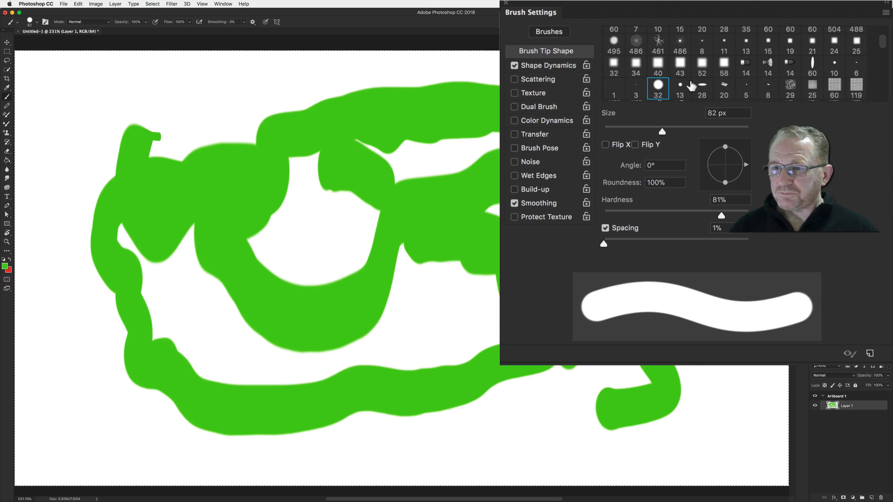
left_click_drag(882, 34, 882, 38)
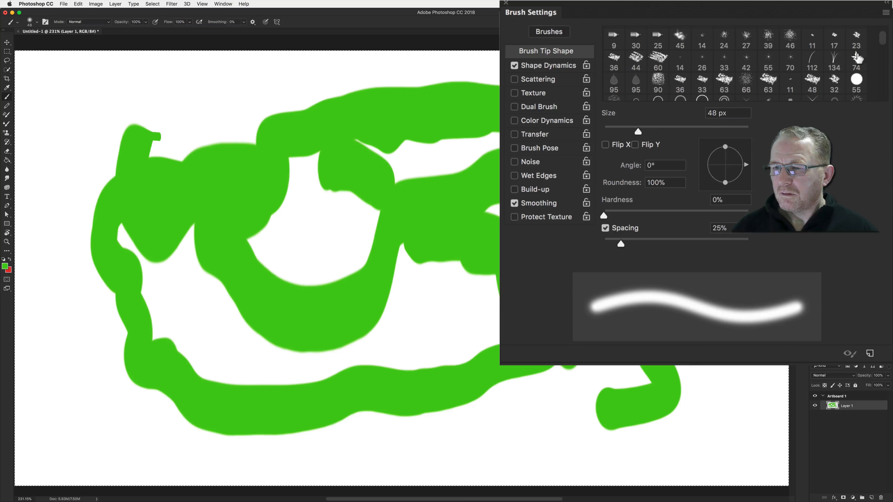
left_click(857, 57)
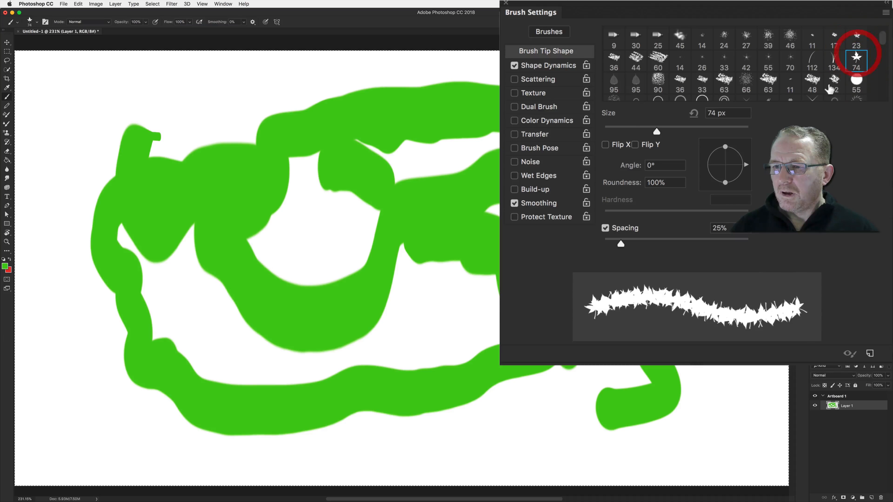
key("BackSpace")
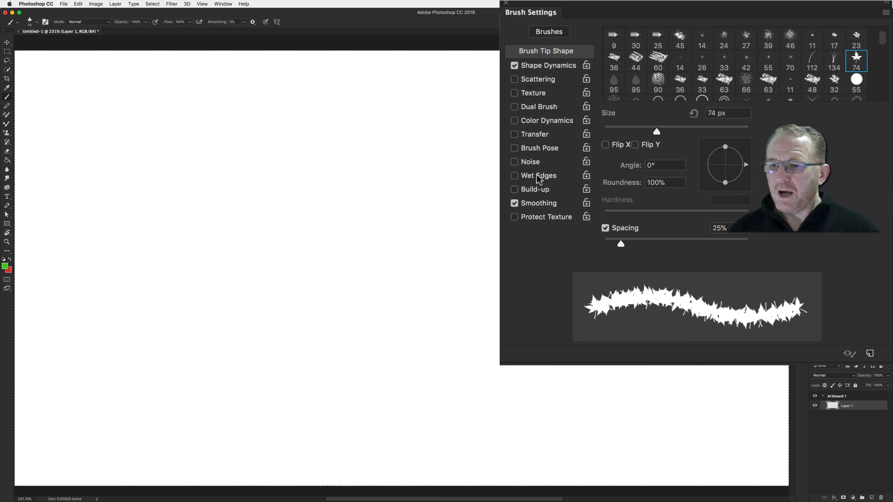
left_click(541, 69)
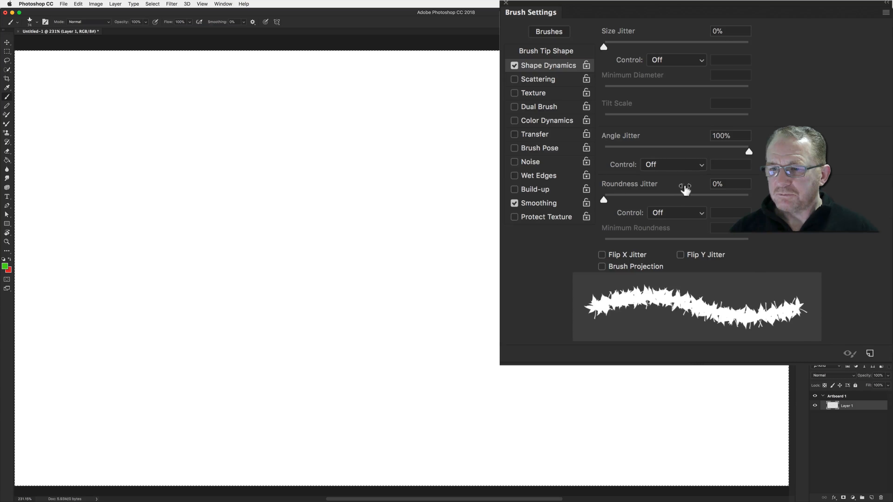
mouse_move(296, 197)
left_mouse_down()
mouse_move(321, 185)
mouse_move(489, 212)
left_mouse_up()
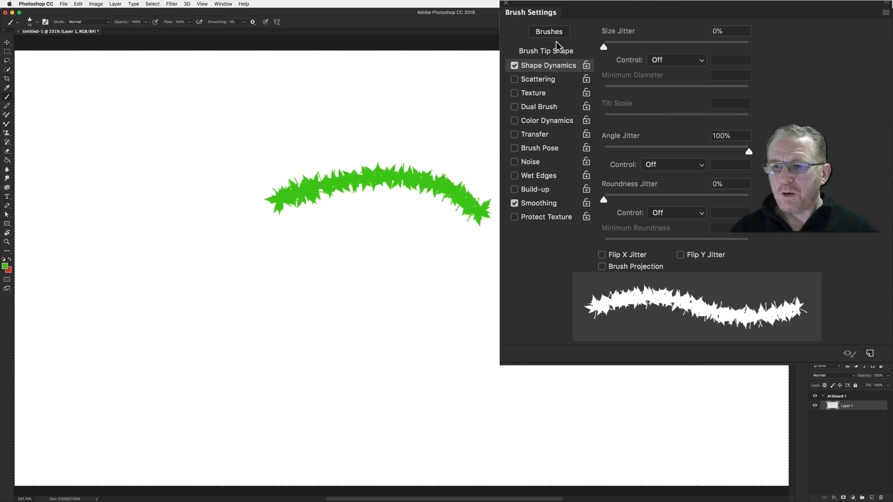
Set the leaf brush spacing to 102% and size to 125 px, clear the layer, and paint a looping stroke
left_click(546, 51)
left_click_drag(621, 244, 677, 243)
key("bracketright")
key("bracketright")
key("bracketright")
key("bracketright")
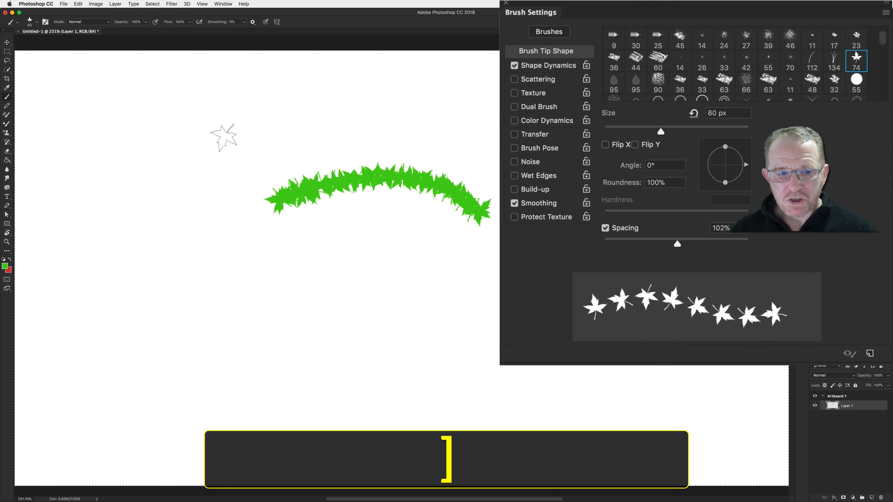
key("BackSpace")
mouse_move(166, 144)
left_mouse_down()
mouse_move(270, 146)
mouse_move(306, 130)
mouse_move(404, 156)
mouse_move(444, 151)
mouse_move(491, 161)
mouse_move(509, 202)
mouse_move(421, 240)
mouse_move(383, 281)
mouse_move(272, 312)
mouse_move(179, 287)
mouse_move(199, 227)
mouse_move(401, 195)
mouse_move(492, 253)
left_mouse_up()
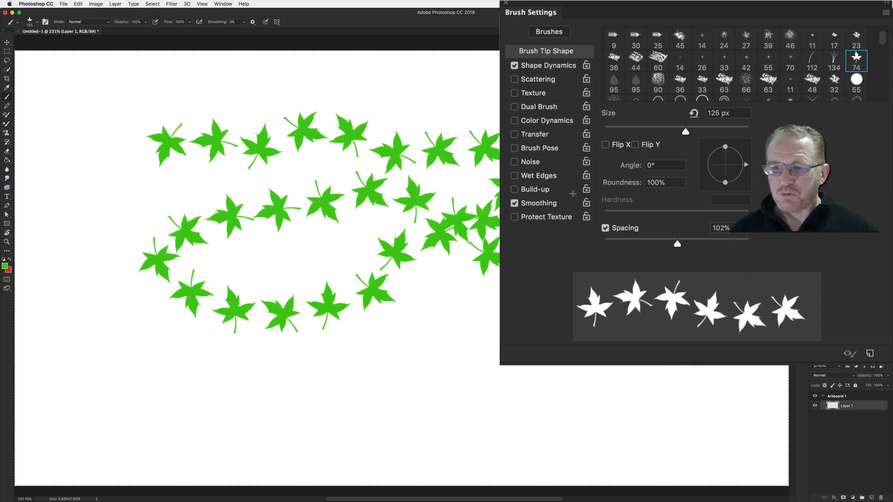
Set Angle Jitter to 0% with its control on Initial Direction, clear the layer, and paint a looping stroke
left_click(540, 69)
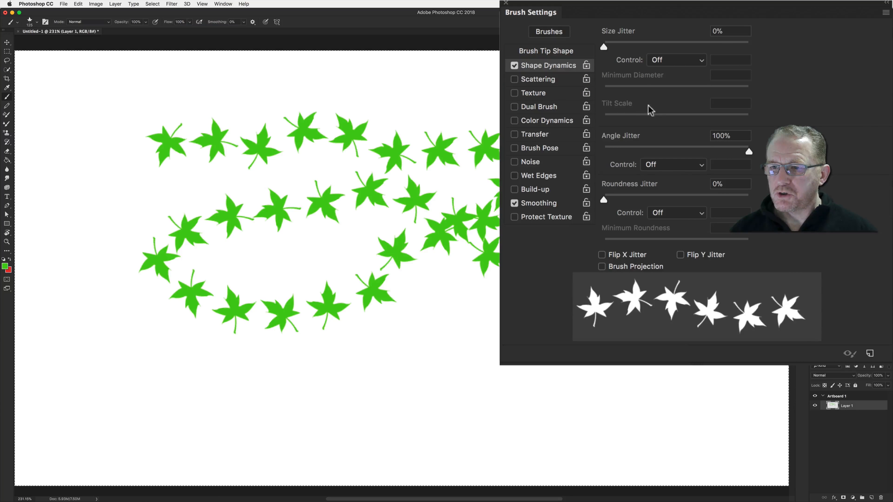
left_click(707, 150)
left_click_drag(707, 149, 585, 147)
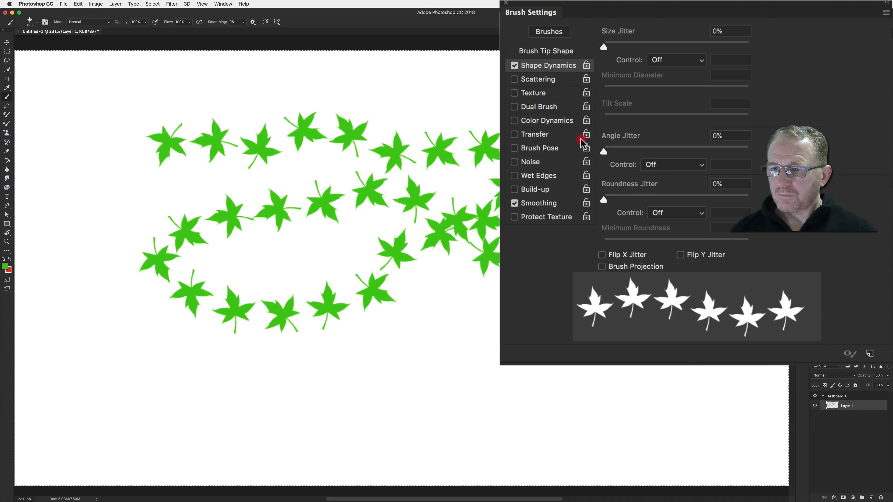
left_click(664, 165)
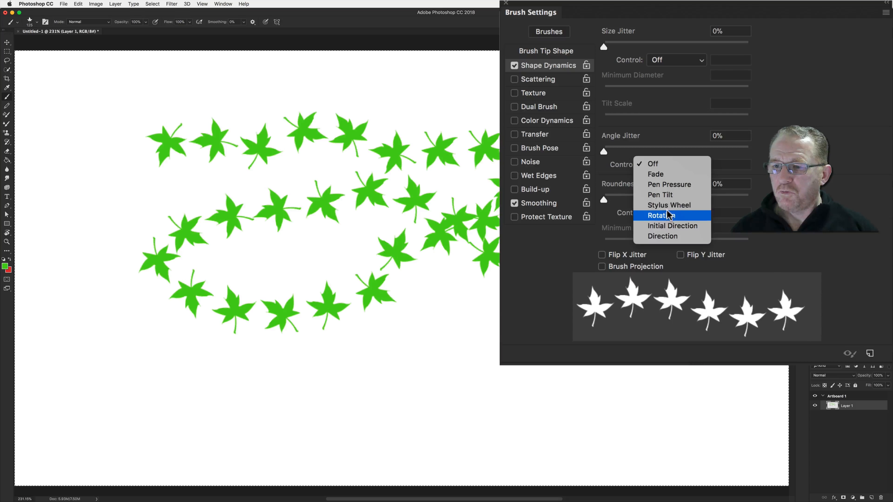
left_click(665, 226)
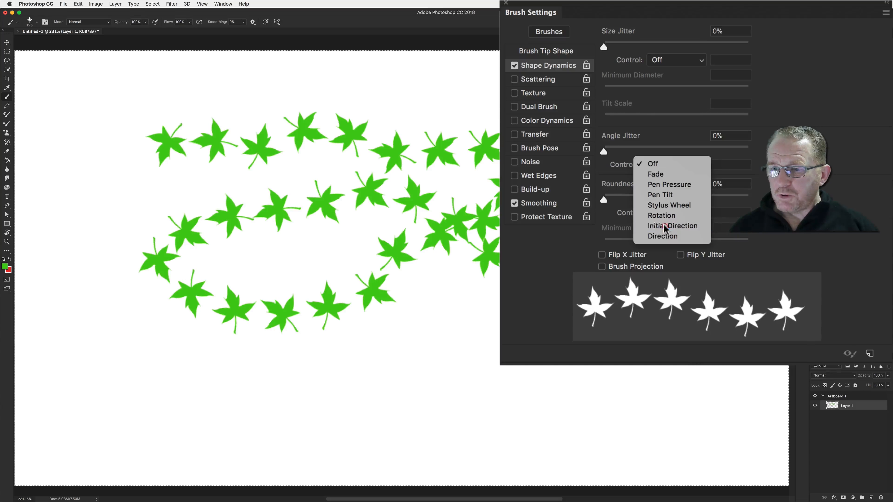
key("BackSpace")
mouse_move(204, 138)
left_mouse_down()
mouse_move(404, 144)
mouse_move(456, 213)
mouse_move(424, 290)
mouse_move(315, 313)
mouse_move(180, 315)
mouse_move(161, 398)
mouse_move(318, 436)
mouse_move(431, 362)
mouse_move(472, 289)
mouse_move(602, 254)
mouse_move(576, 195)
mouse_move(475, 102)
mouse_move(441, 112)
mouse_move(333, 211)
left_mouse_up()
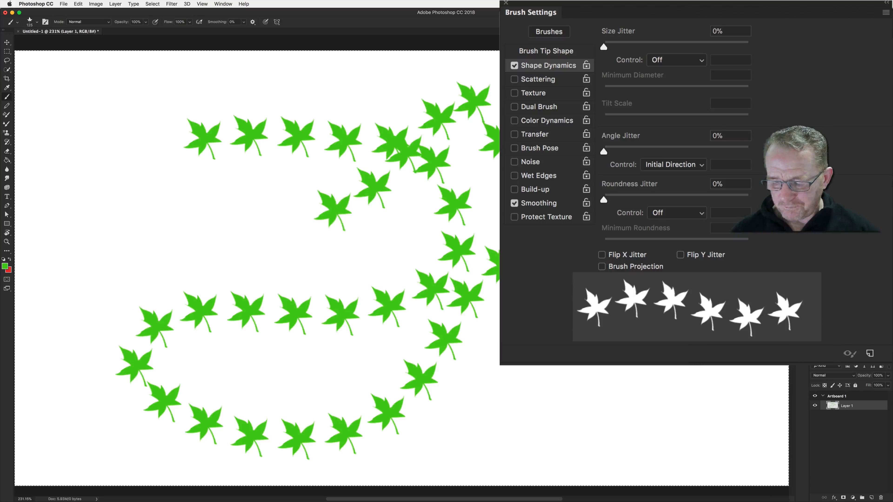
Clear the layer, set the Angle Jitter control to Direction, and paint a rectangular stroke
key("BackSpace")
left_click(670, 166)
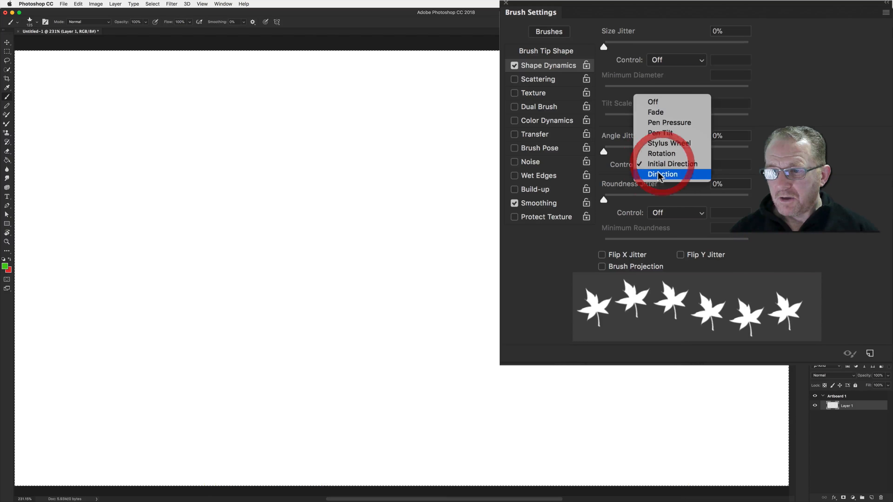
left_click(660, 174)
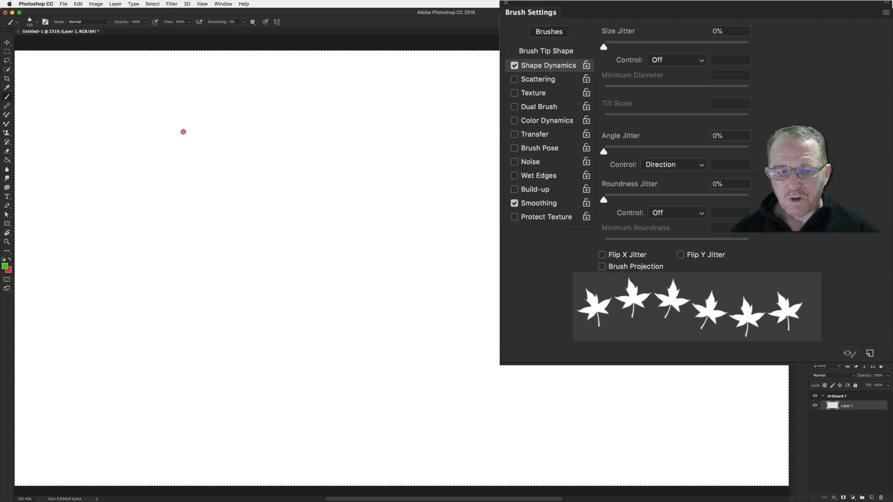
mouse_move(184, 132)
left_mouse_down()
mouse_move(387, 121)
mouse_move(415, 142)
mouse_move(418, 335)
mouse_move(167, 352)
mouse_move(182, 162)
left_mouse_up()
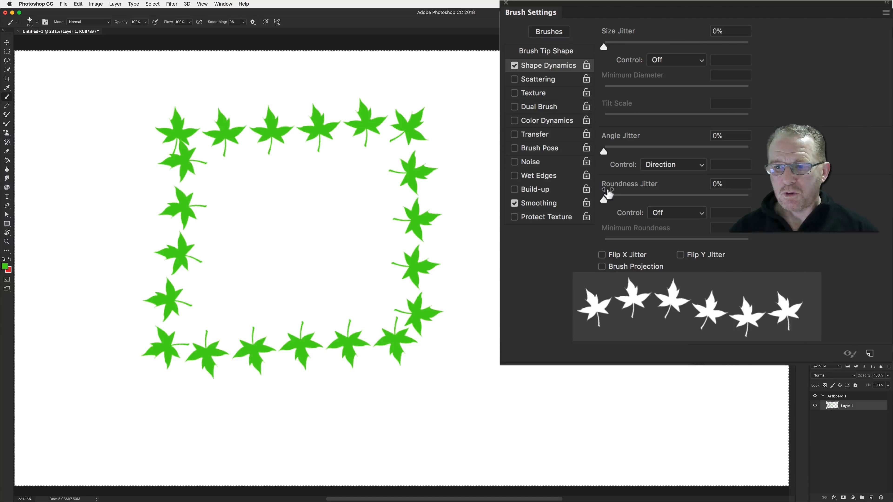
Turn the Angle Jitter control Off and set Roundness Jitter to 100%
left_click(663, 165)
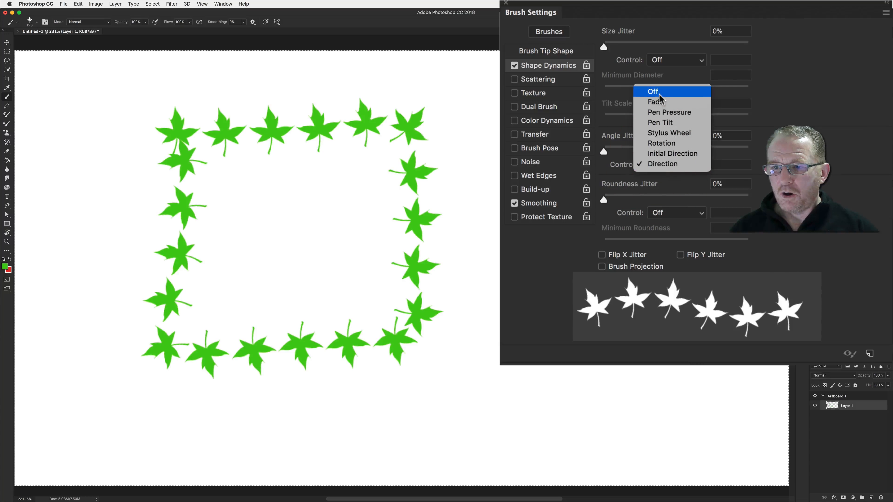
left_click(651, 92)
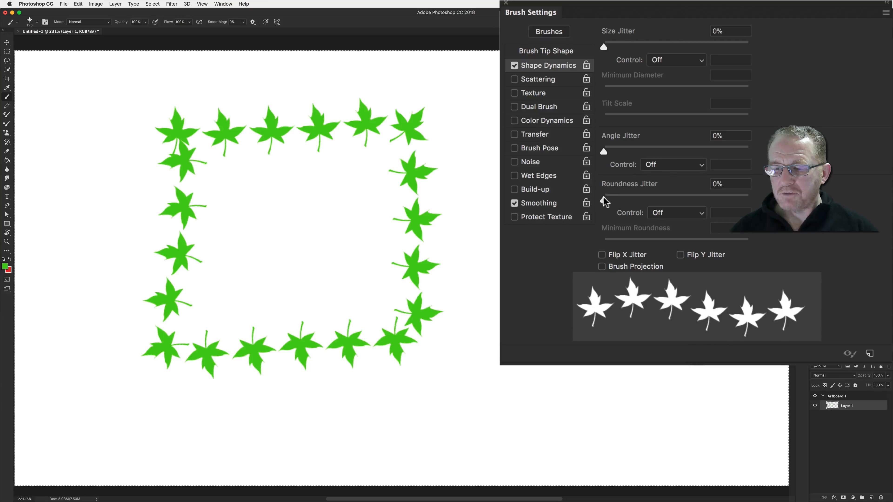
mouse_move(606, 200)
left_mouse_down()
mouse_move(689, 212)
mouse_move(751, 207)
left_mouse_up()
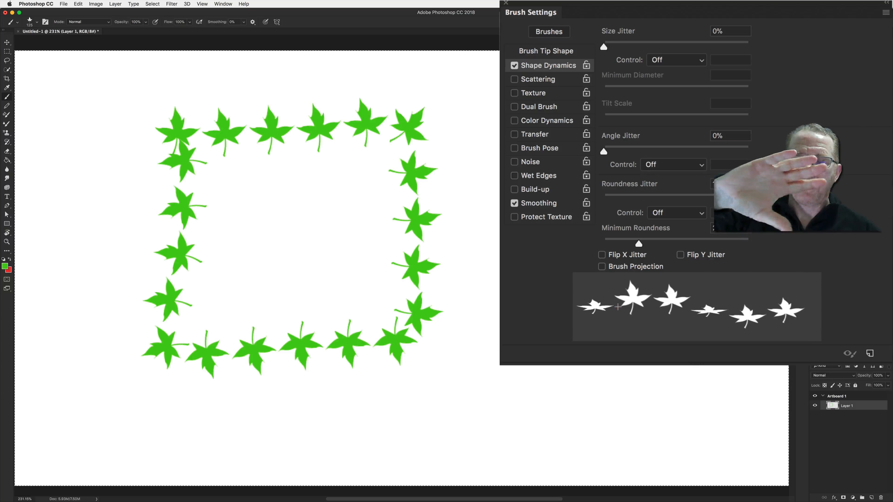
Paint a stroke, clear the layer, and paint a new stroke with the roundness-jittered leaf brush
mouse_move(585, 372)
left_mouse_down()
mouse_move(494, 367)
mouse_move(482, 287)
left_mouse_up()
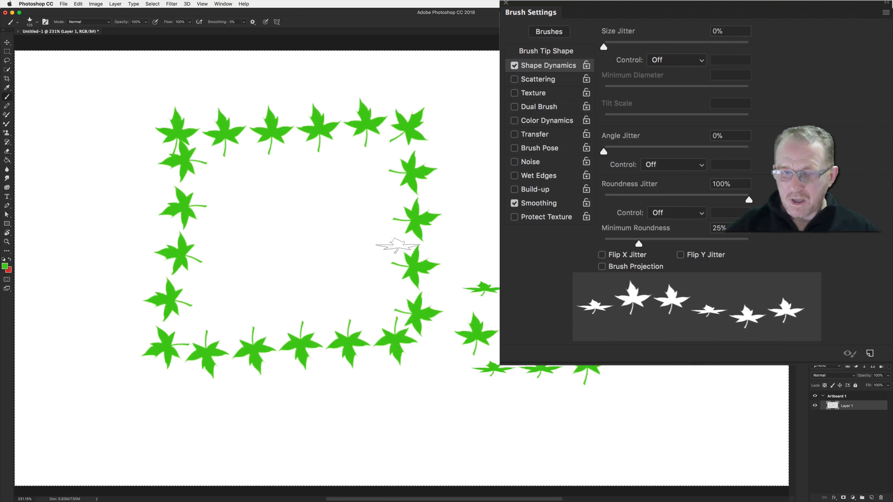
key("BackSpace")
mouse_move(92, 156)
left_mouse_down()
mouse_move(246, 161)
mouse_move(357, 183)
mouse_move(463, 230)
mouse_move(492, 218)
left_mouse_up()
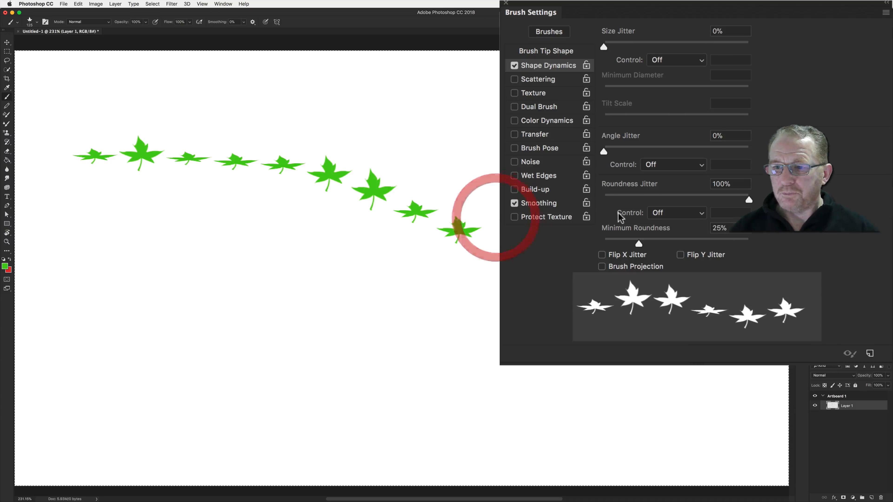
Reset Roundness Jitter to 0%, briefly choosing Fade for its control before setting it back to Off
left_click_drag(748, 200, 593, 194)
left_click(682, 214)
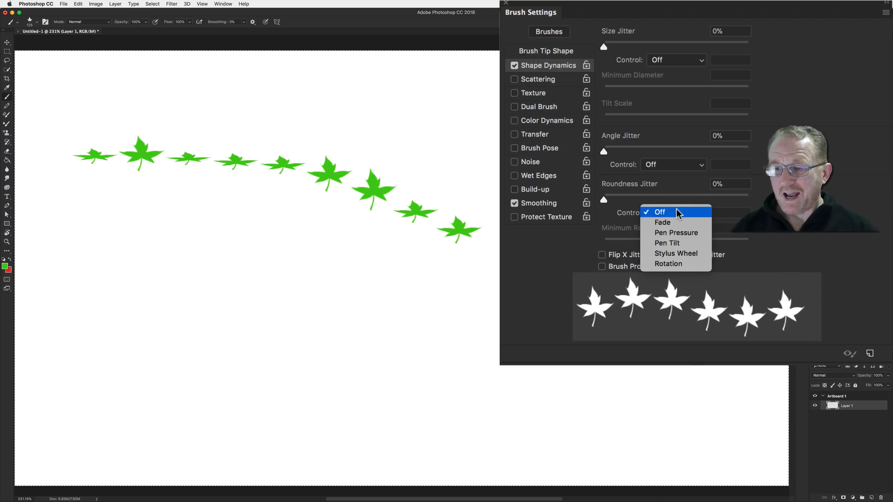
left_click(668, 221)
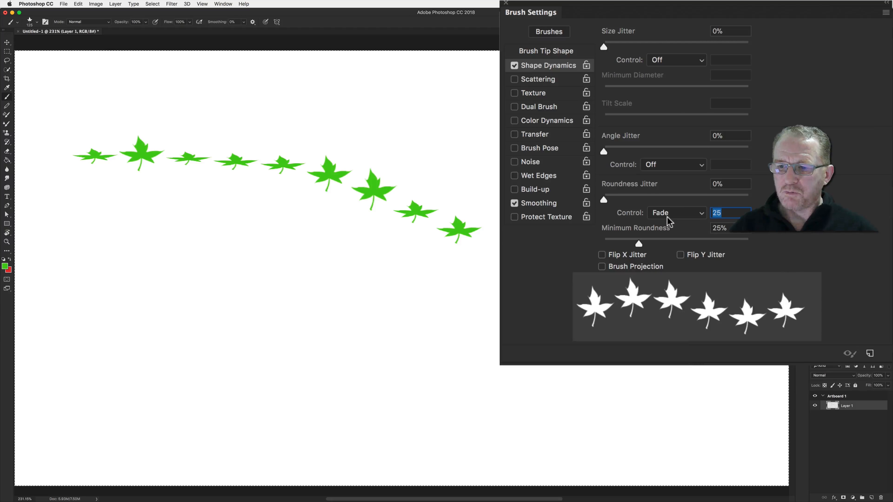
left_click(667, 216)
left_click(668, 202)
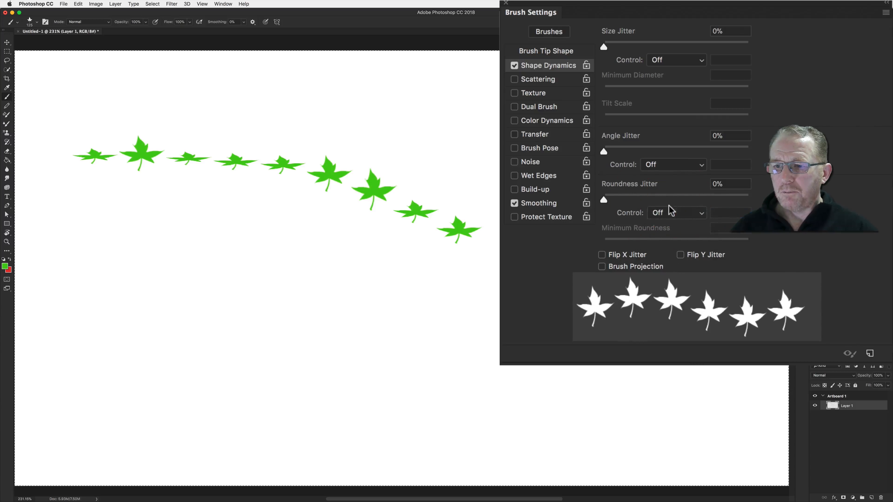
Enable Flip X Jitter, clear the layer, and paint two rows of leaves
left_click(602, 255)
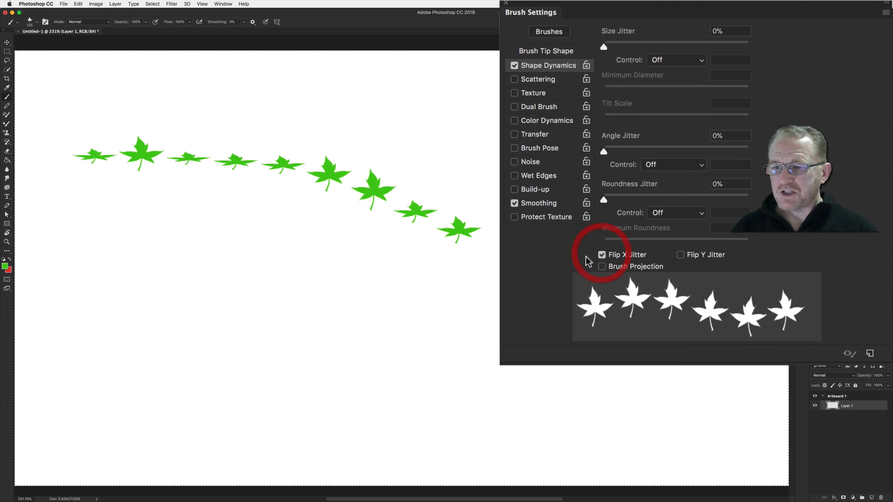
mouse_move(301, 125)
left_mouse_down()
mouse_move(363, 124)
mouse_move(446, 141)
mouse_move(463, 155)
left_mouse_up()
key("BackSpace")
mouse_move(157, 112)
left_mouse_down()
mouse_move(206, 121)
mouse_move(448, 141)
left_mouse_up()
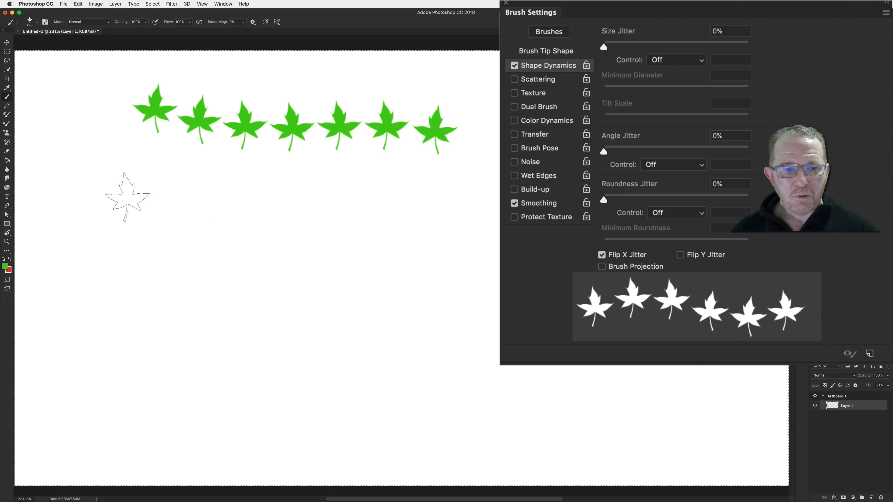
left_click(135, 218)
left_click_drag(156, 219, 418, 235)
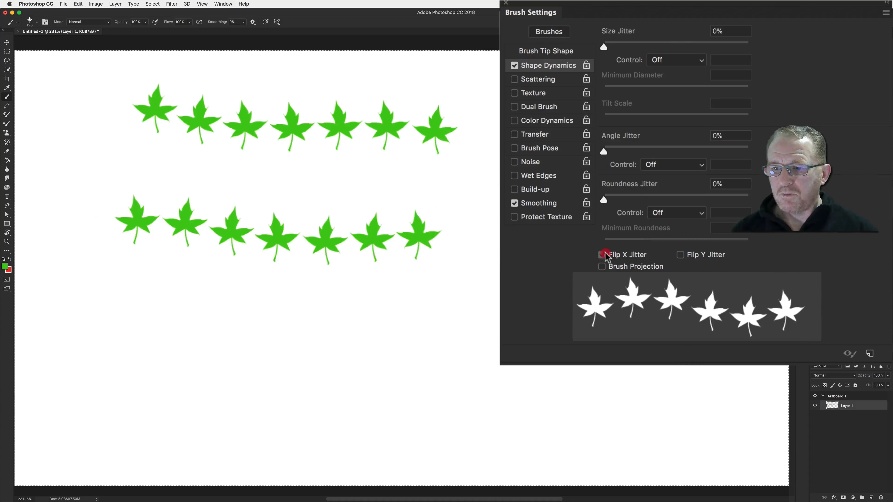
Disable Flip X Jitter, paint a third comparison row, and enable Flip X Jitter again
left_click(601, 254)
left_click_drag(208, 299, 503, 303)
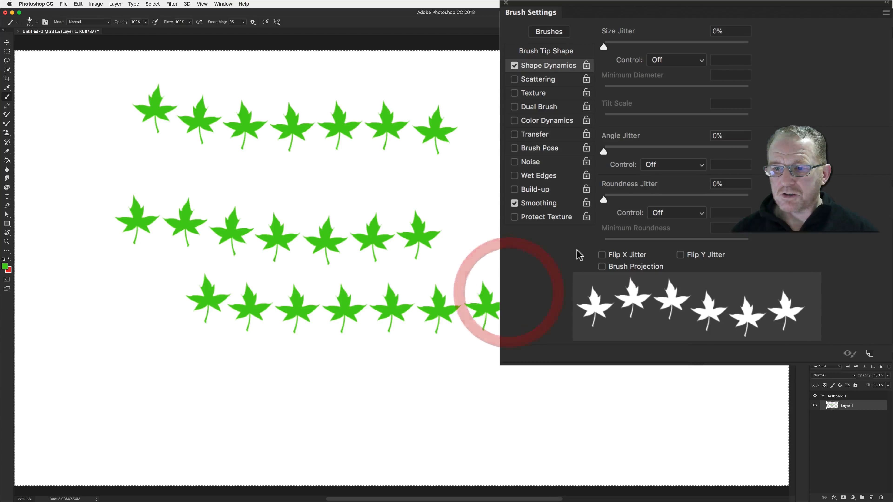
left_click(601, 254)
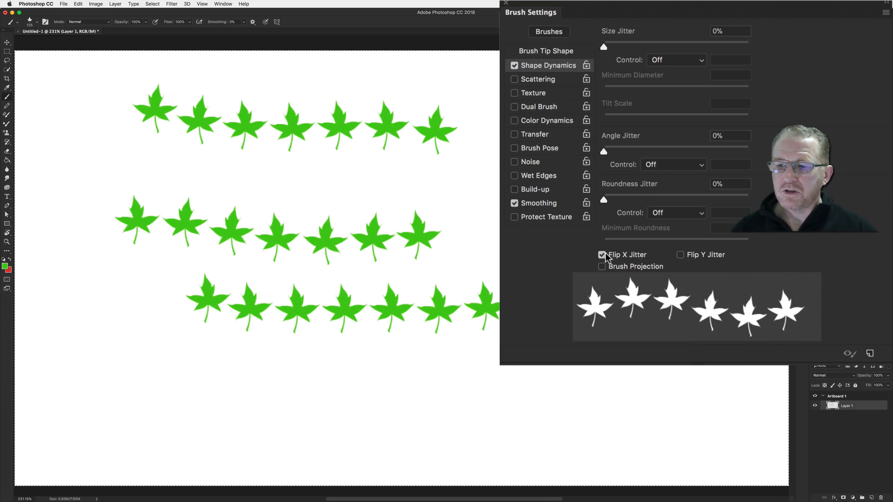
Switch from Flip X Jitter to Flip Y Jitter, clear the layer, and paint a looping stroke of leaves
left_click(604, 256)
left_click(681, 255)
key("BackSpace")
mouse_move(226, 176)
left_mouse_down()
mouse_move(458, 180)
mouse_move(452, 229)
mouse_move(356, 254)
mouse_move(251, 264)
mouse_move(187, 229)
mouse_move(188, 156)
mouse_move(327, 122)
mouse_move(496, 155)
left_mouse_up()
left_click_drag(493, 325, 424, 341)
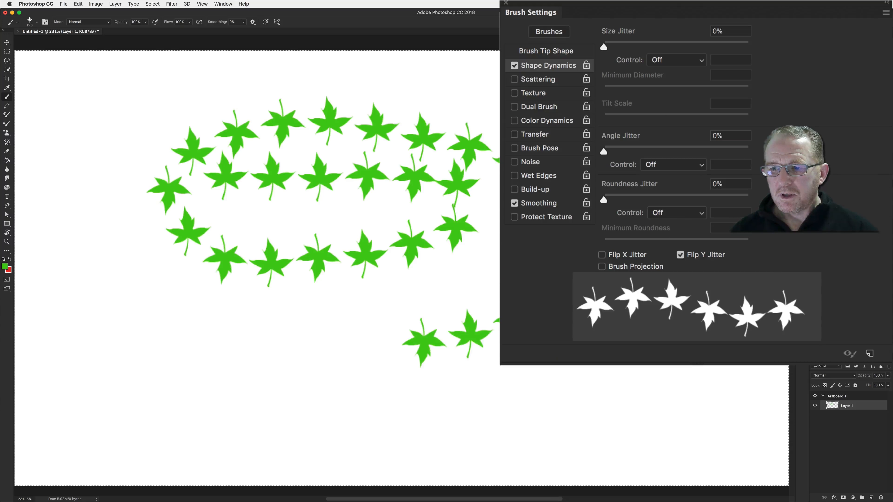
Disable Flip Y Jitter, enable Brush Projection, clear the layer, and stamp a single leaf
left_click(680, 255)
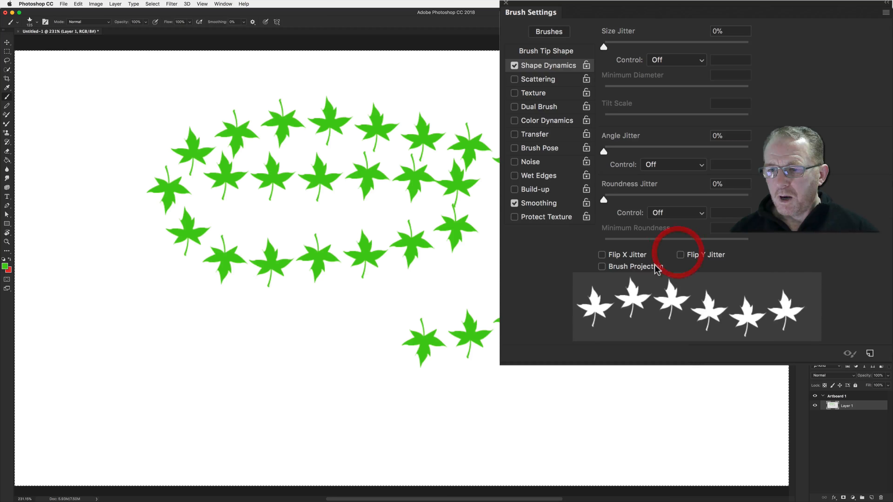
left_click(602, 266)
key("BackSpace")
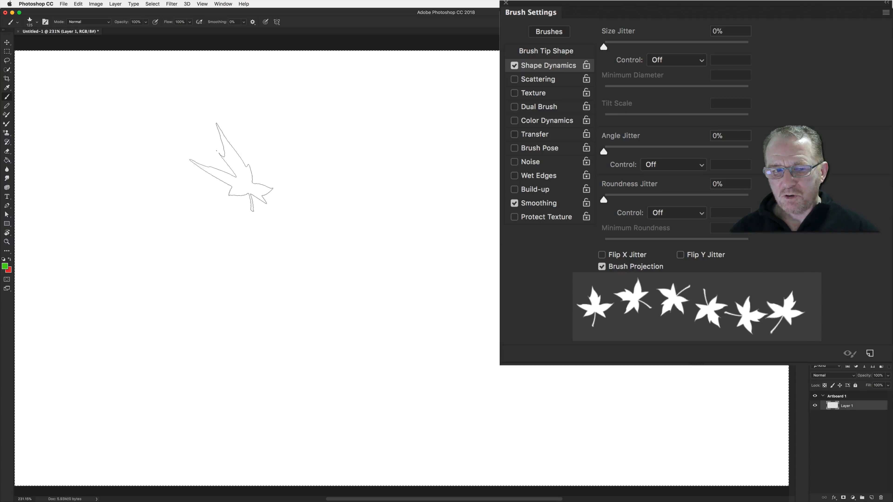
left_click(240, 195)
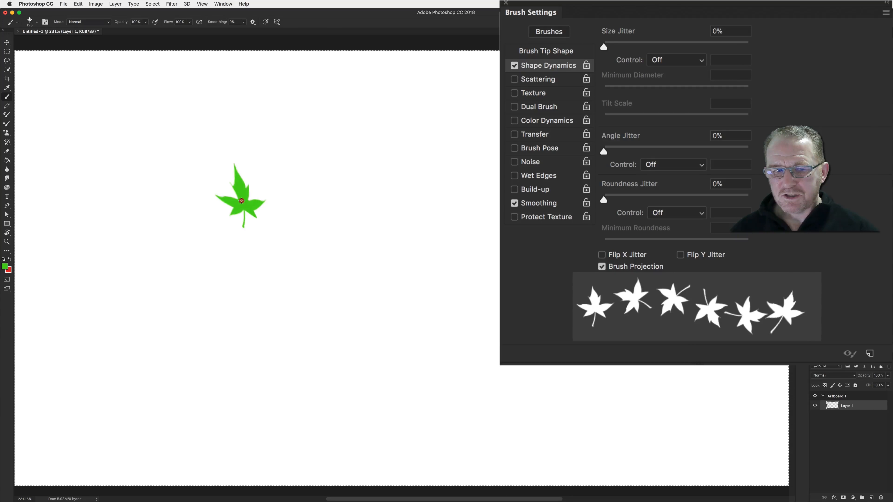
Paint several leaf strokes with Brush Projection across the canvas, then disable Brush Projection
mouse_move(279, 194)
left_mouse_down()
mouse_move(332, 184)
mouse_move(493, 183)
left_mouse_up()
mouse_move(496, 263)
left_mouse_down()
mouse_move(325, 263)
mouse_move(242, 278)
mouse_move(266, 292)
mouse_move(297, 343)
mouse_move(271, 405)
mouse_move(282, 434)
left_mouse_up()
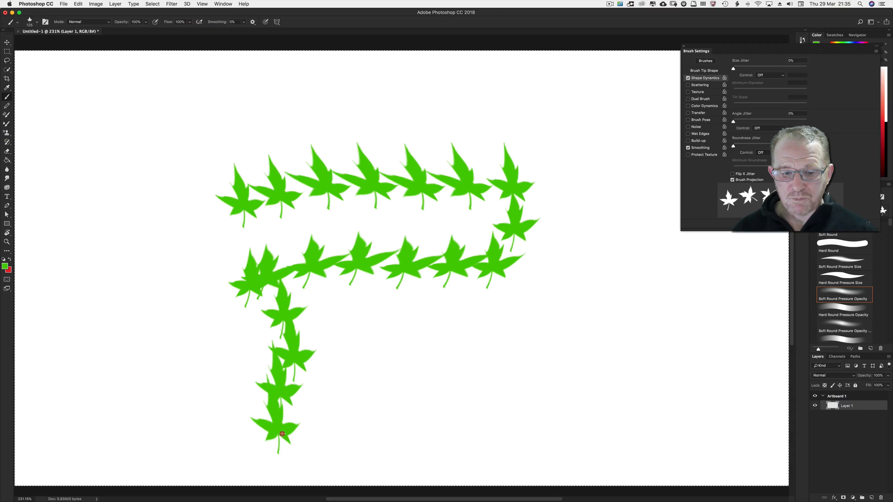
mouse_move(334, 461)
left_mouse_down()
mouse_move(412, 450)
mouse_move(469, 426)
mouse_move(554, 424)
mouse_move(582, 396)
mouse_move(592, 347)
mouse_move(609, 337)
mouse_move(592, 275)
mouse_move(592, 186)
mouse_move(563, 146)
mouse_move(548, 70)
mouse_move(530, 83)
mouse_move(495, 81)
mouse_move(389, 107)
mouse_move(278, 114)
mouse_move(233, 146)
mouse_move(247, 177)
left_mouse_up()
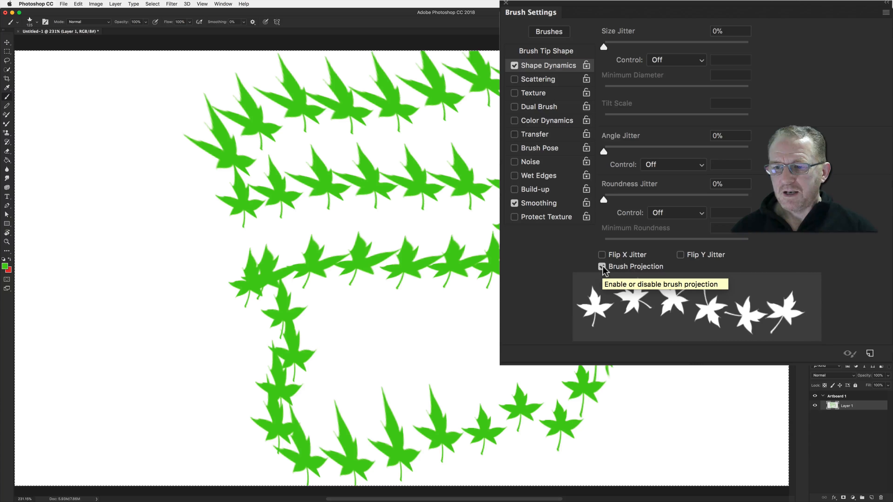
left_click(601, 266)
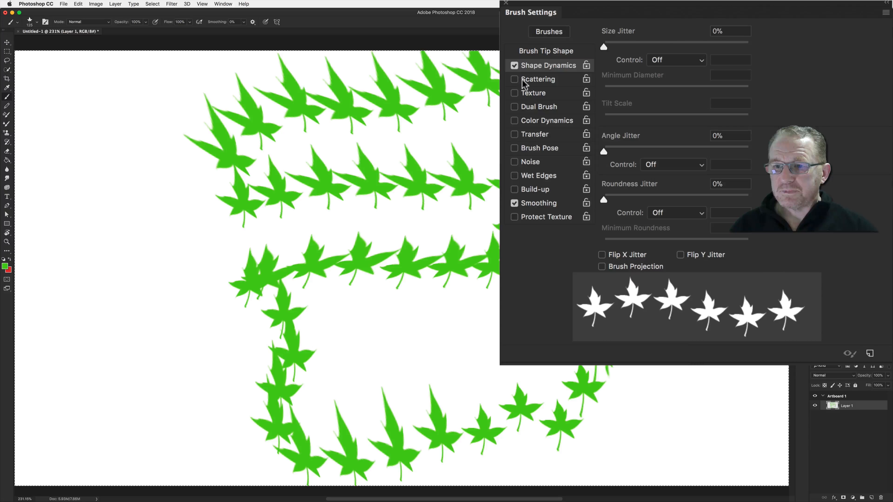
Turn off Shape Dynamics, enable Scattering, clear the layer, set Scatter to 246%, and paint a leaf stroke
left_click(514, 65)
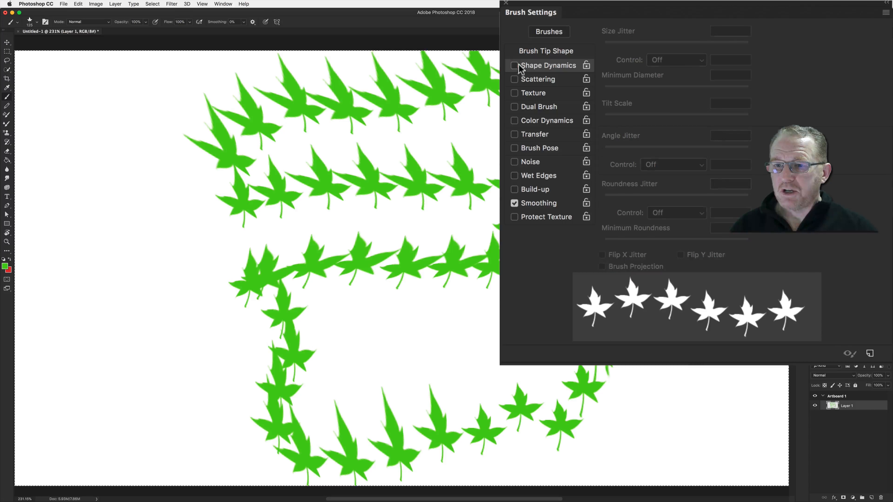
left_click(538, 79)
key("BackSpace")
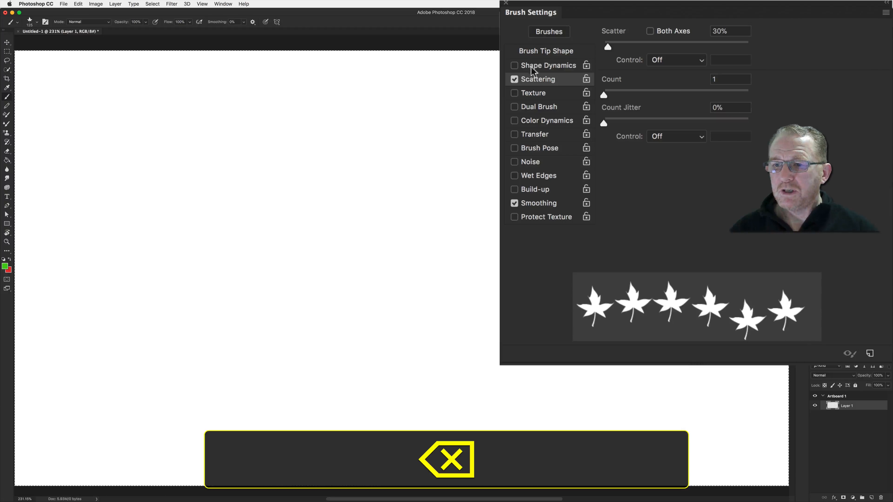
left_click_drag(609, 45, 640, 45)
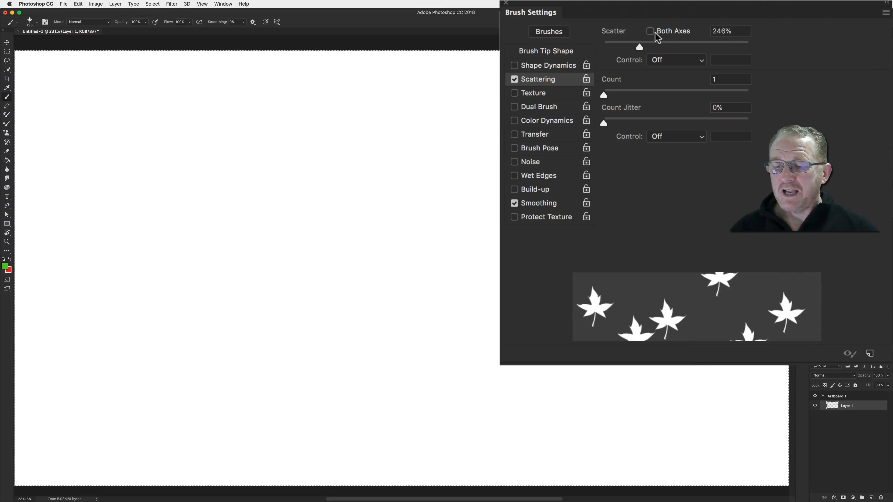
mouse_move(204, 196)
left_mouse_down()
mouse_move(398, 203)
mouse_move(476, 227)
mouse_move(536, 231)
left_mouse_up()
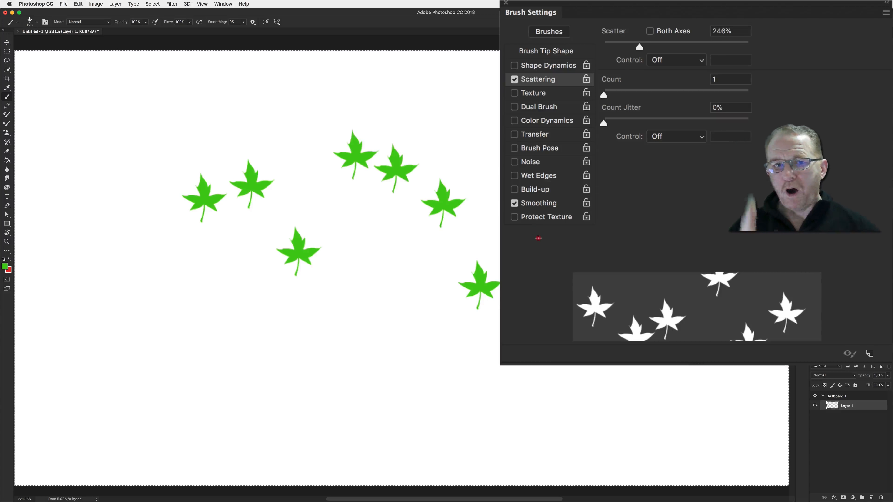
left_click(464, 240)
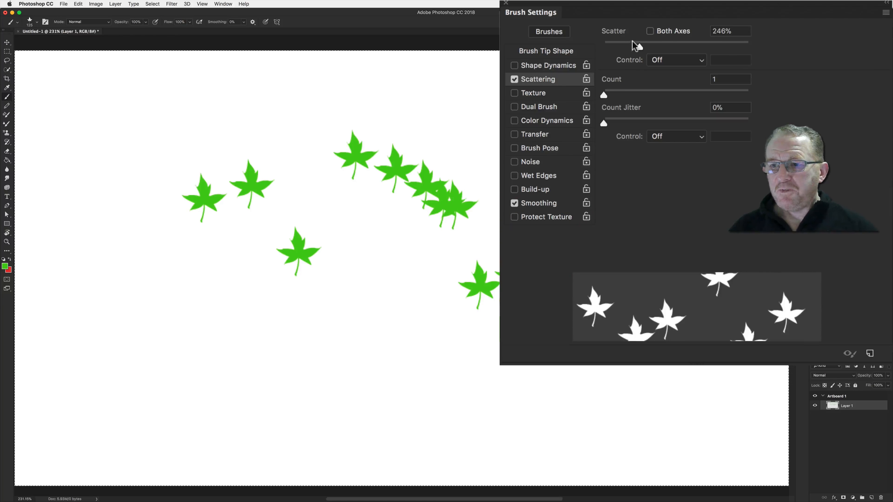
Enable Both Axes scattering, clear the layer, stamp a few single leaves and paint a stroke
left_click(649, 32)
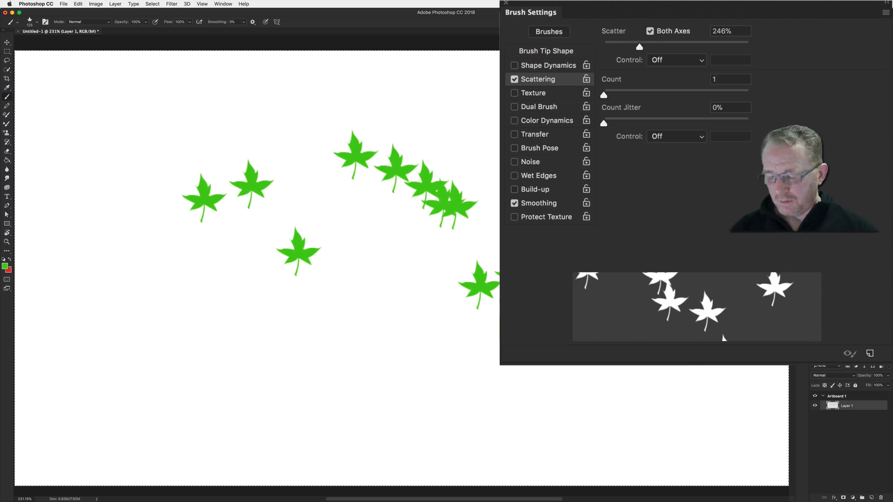
key("BackSpace")
left_click(169, 176)
left_click(215, 175)
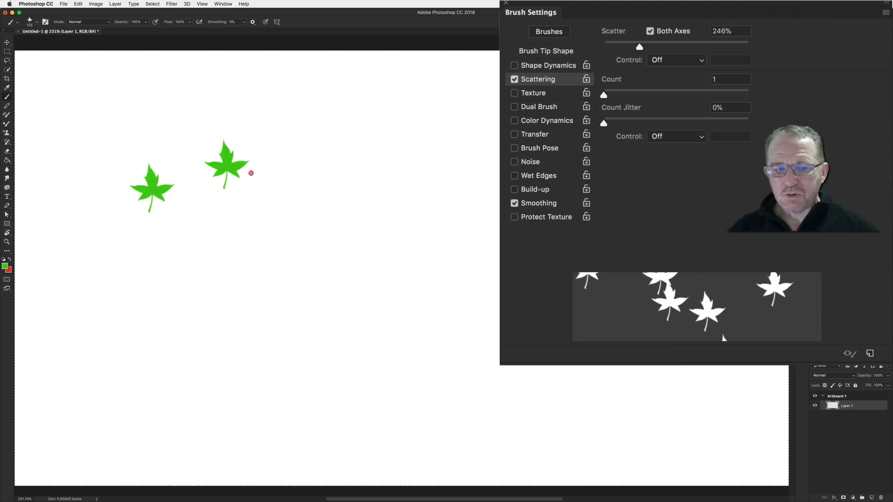
left_click(284, 166)
left_click_drag(283, 166, 478, 183)
Raise the Scatter amount to 365%
mouse_move(639, 47)
left_mouse_down()
mouse_move(741, 51)
mouse_move(655, 48)
left_mouse_up()
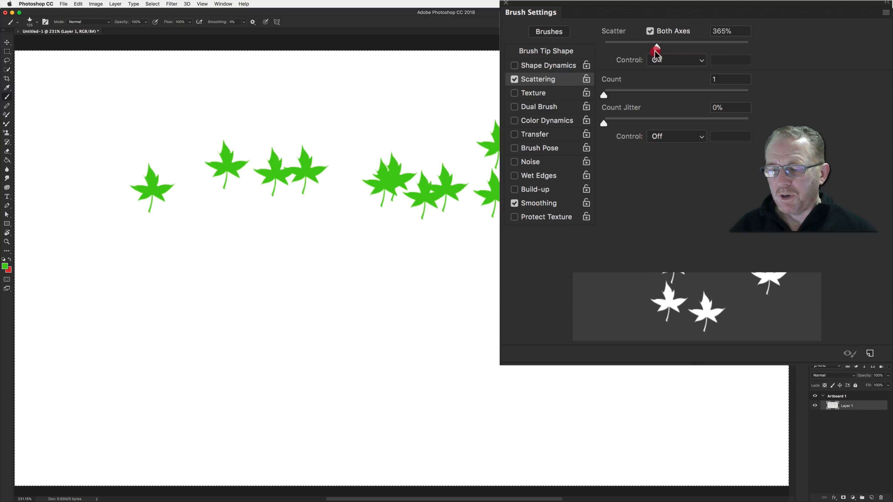
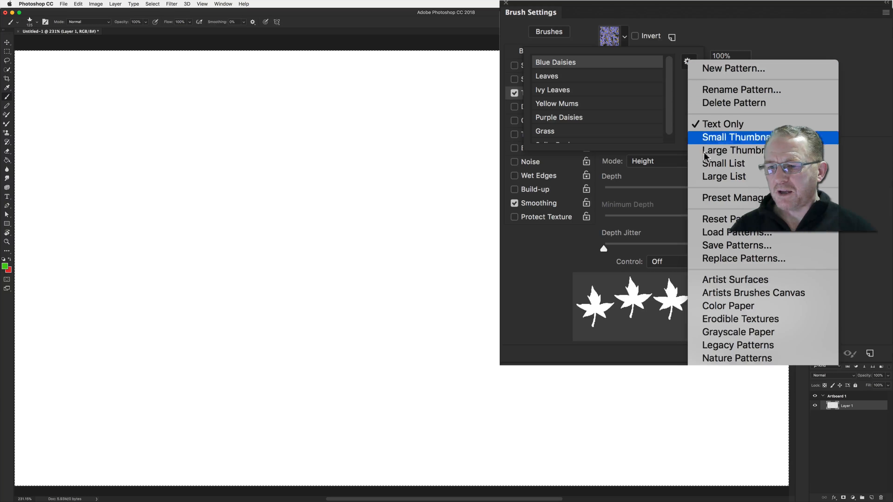
Pick the Ivy Leaves texture pattern and try to save it as a new pattern preset
left_click(688, 63)
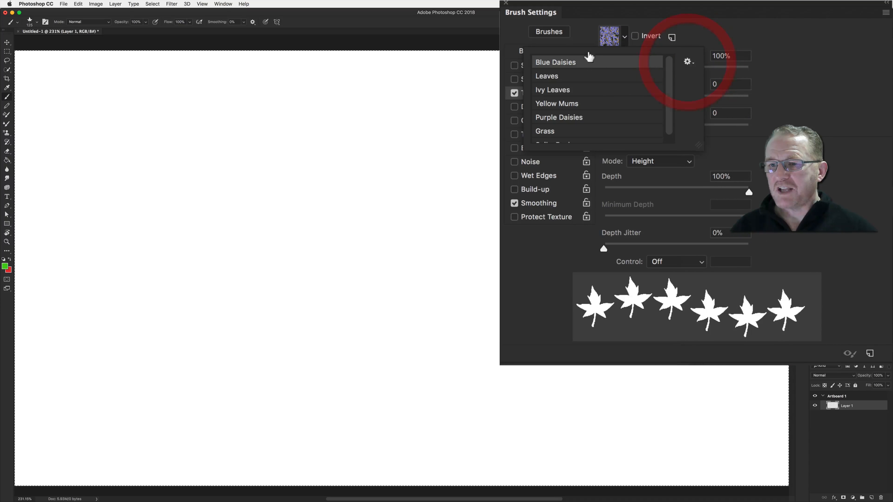
left_click(562, 90)
left_click(702, 26)
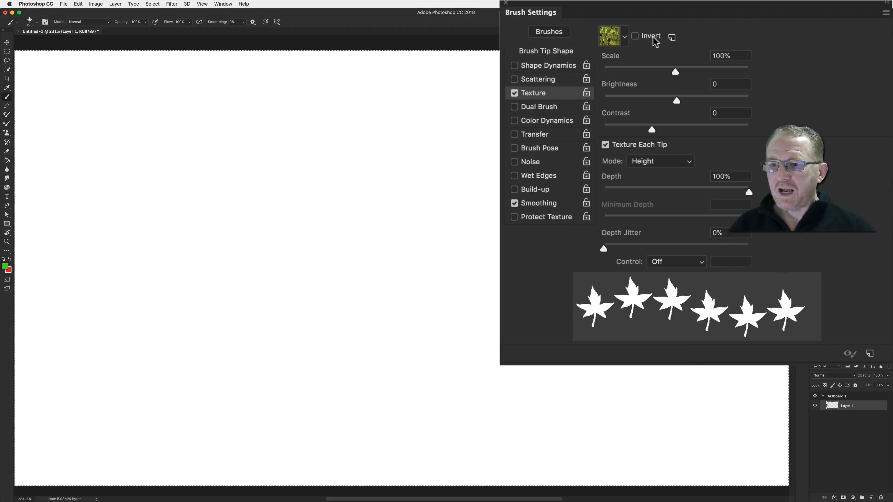
left_click(672, 38)
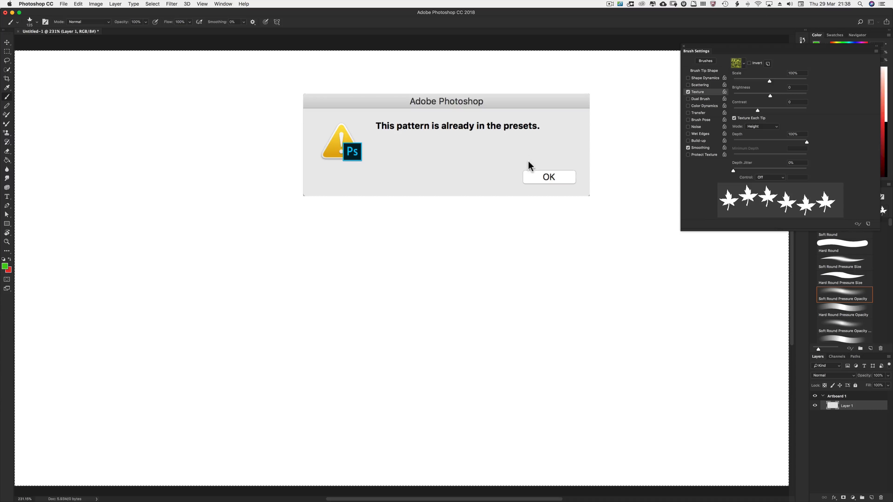
left_click(548, 178)
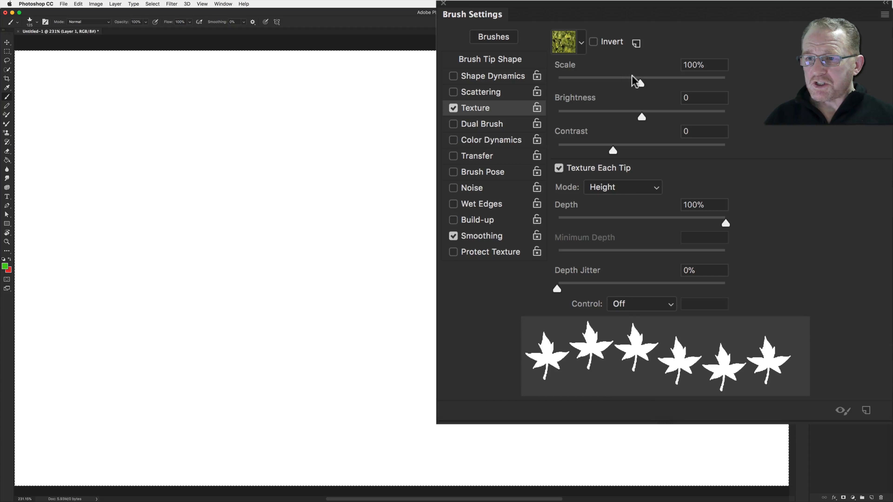
Set the texture Scale to 86% and switch the brush tip to the 125 px round brush, returning to Texture
left_click_drag(639, 77, 628, 83)
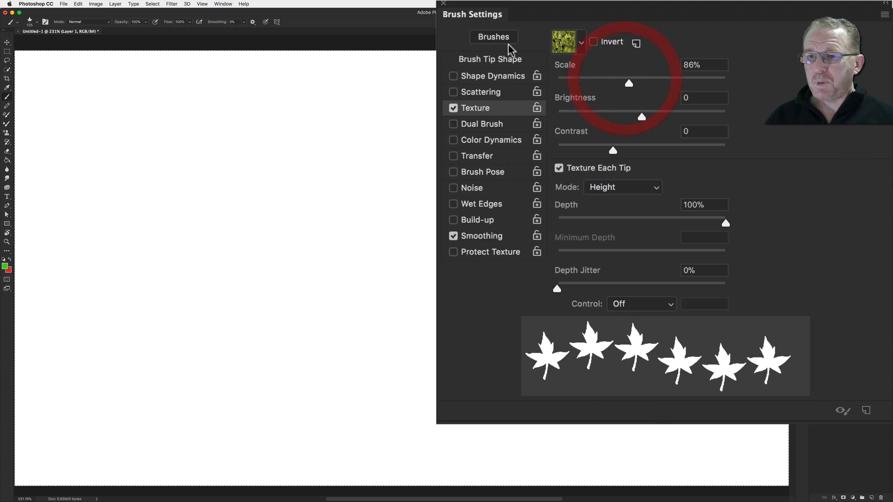
left_click(499, 63)
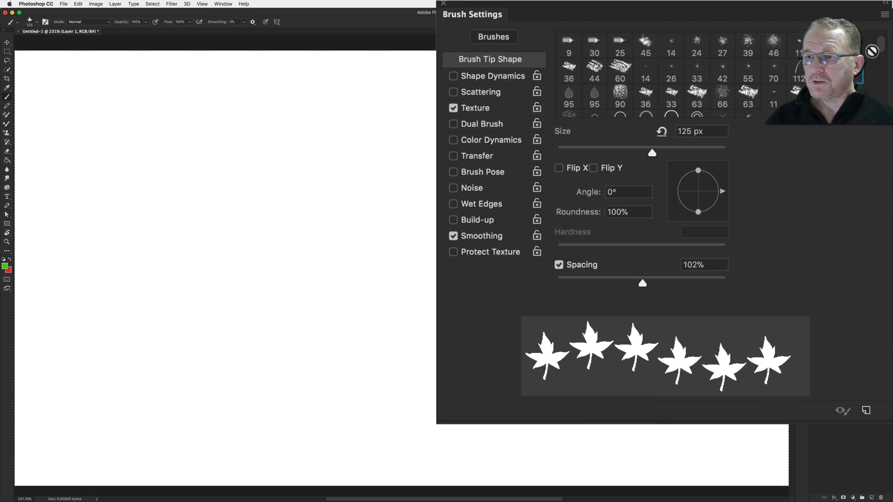
left_click_drag(887, 50, 889, 31)
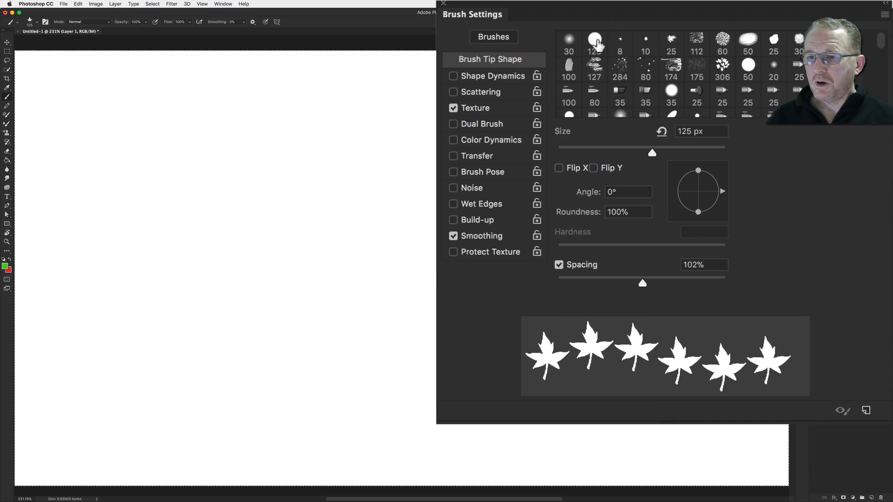
left_click(594, 41)
left_click(477, 111)
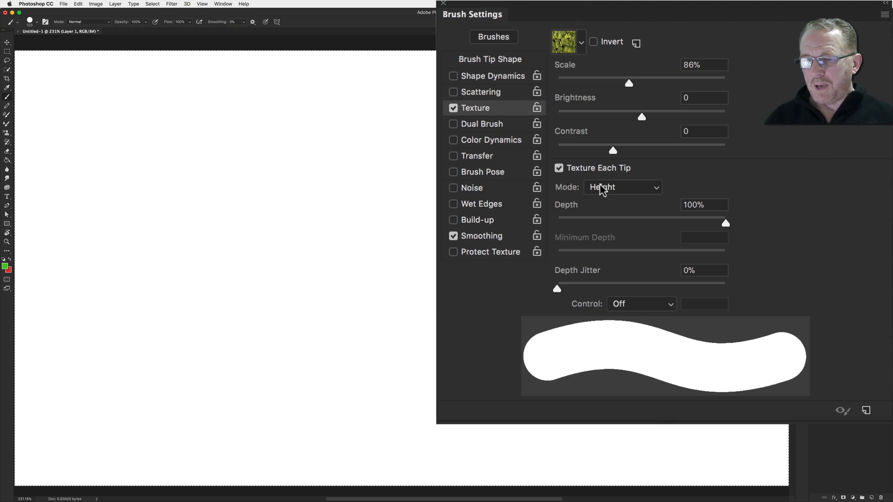
Turn off Texture Each Tip, set the texture Mode to Subtract and Depth to 97%
left_click(559, 168)
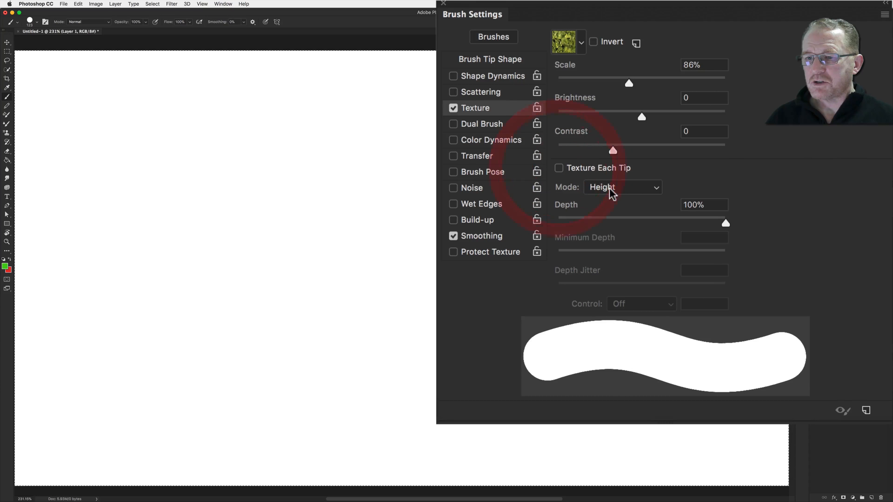
left_click(609, 188)
left_click(605, 91)
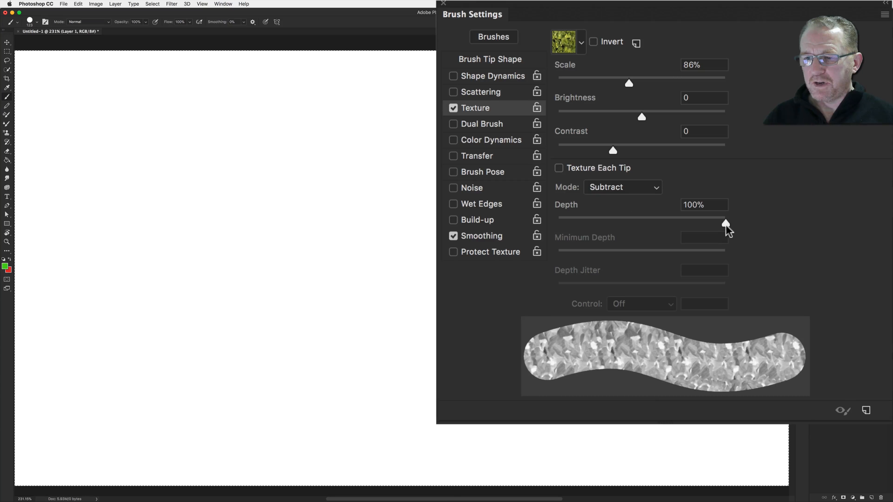
mouse_move(719, 223)
left_mouse_down()
mouse_move(638, 219)
mouse_move(713, 221)
left_mouse_up()
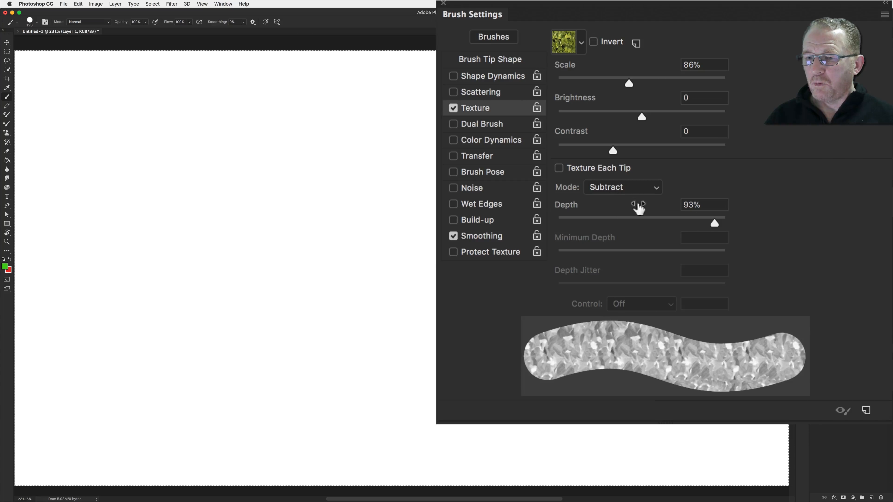
left_click_drag(719, 225, 713, 226)
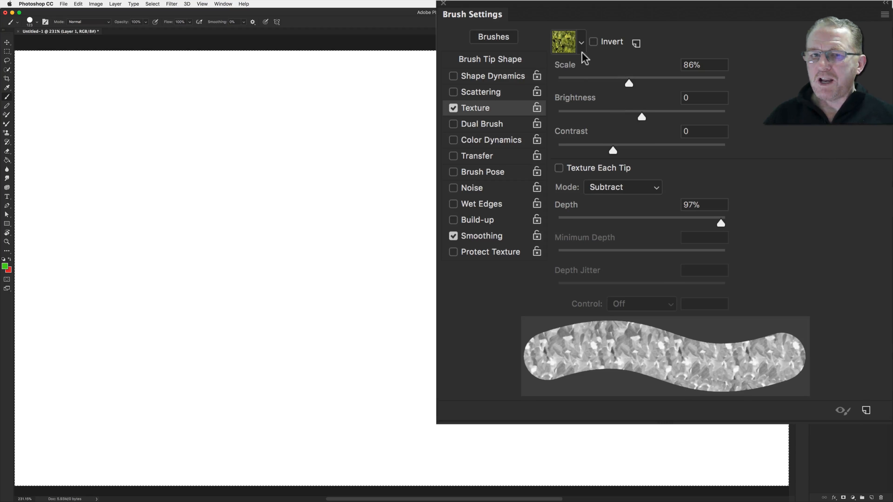
Switch the texture Mode to Multiply, set Scale to 93%, and paint two test strokes
left_click(618, 189)
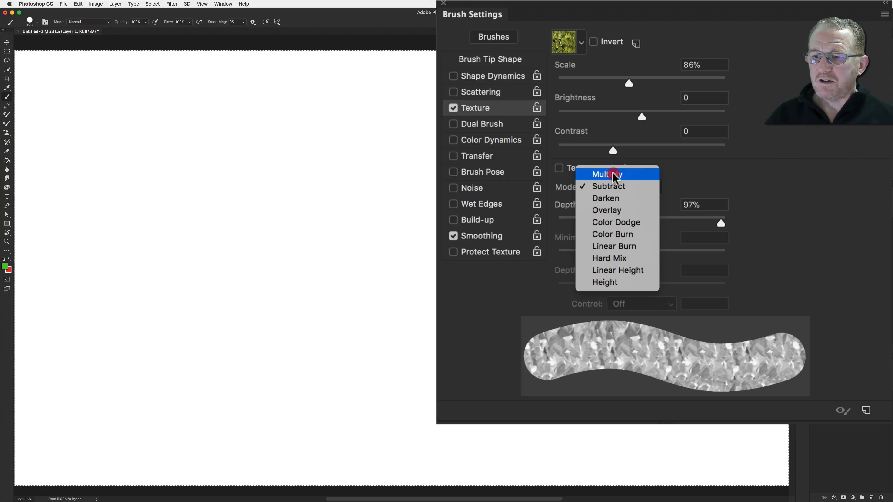
left_click(614, 173)
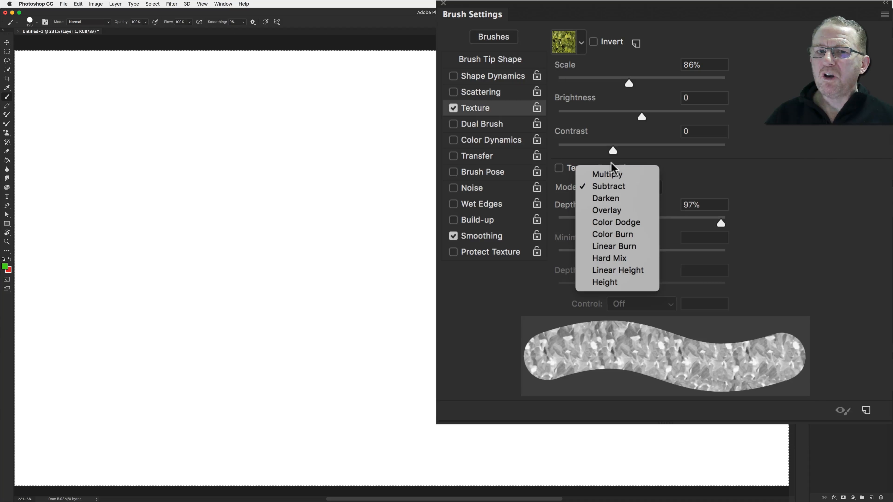
left_click(613, 174)
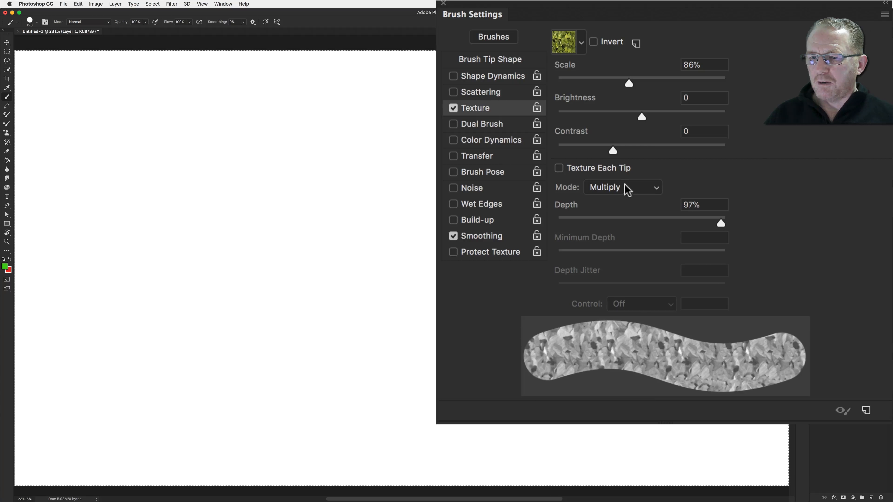
mouse_move(623, 85)
left_mouse_down()
mouse_move(637, 85)
mouse_move(598, 85)
mouse_move(634, 92)
left_mouse_up()
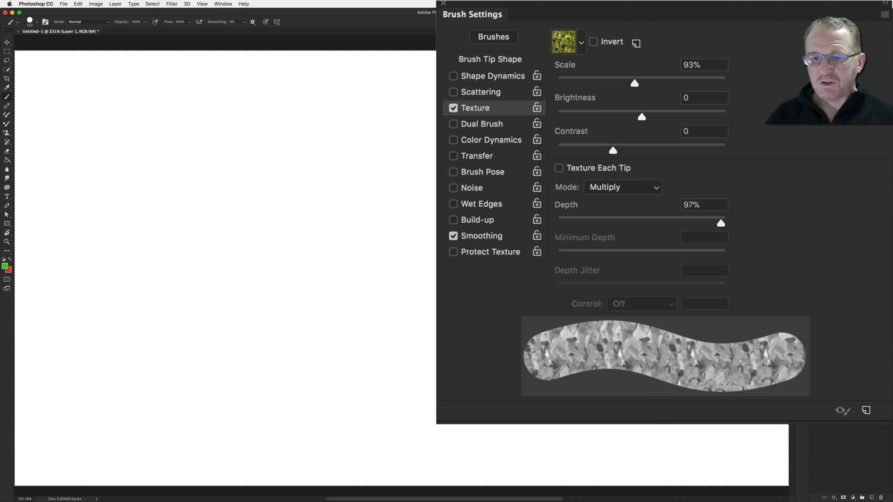
mouse_move(394, 201)
left_mouse_down()
mouse_move(458, 194)
mouse_move(583, 225)
mouse_move(439, 135)
left_mouse_up()
left_click_drag(374, 142, 302, 202)
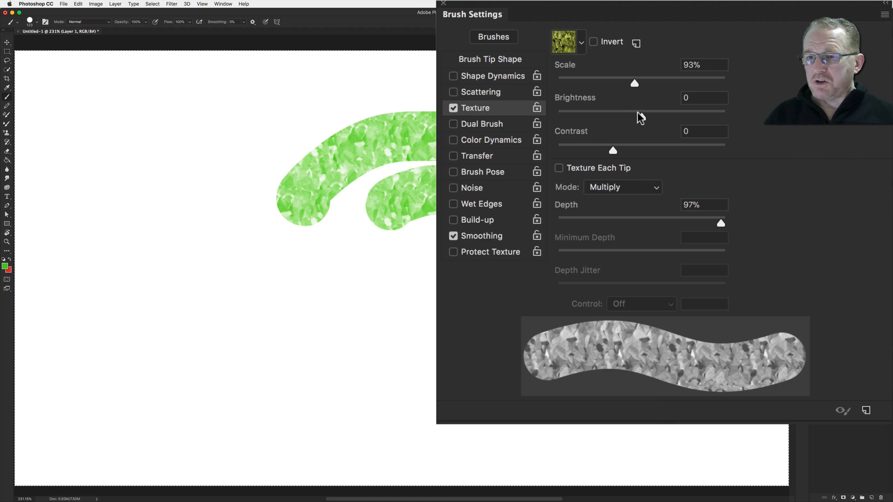
Set the texture Brightness to -1 and Contrast to -4
left_click_drag(638, 113, 653, 113)
mouse_move(613, 151)
left_mouse_down()
mouse_move(596, 145)
mouse_move(628, 140)
mouse_move(609, 141)
left_mouse_up()
left_click_drag(657, 117, 641, 118)
Enable Texture Each Tip and paint two test strokes across the canvas
left_click(559, 168)
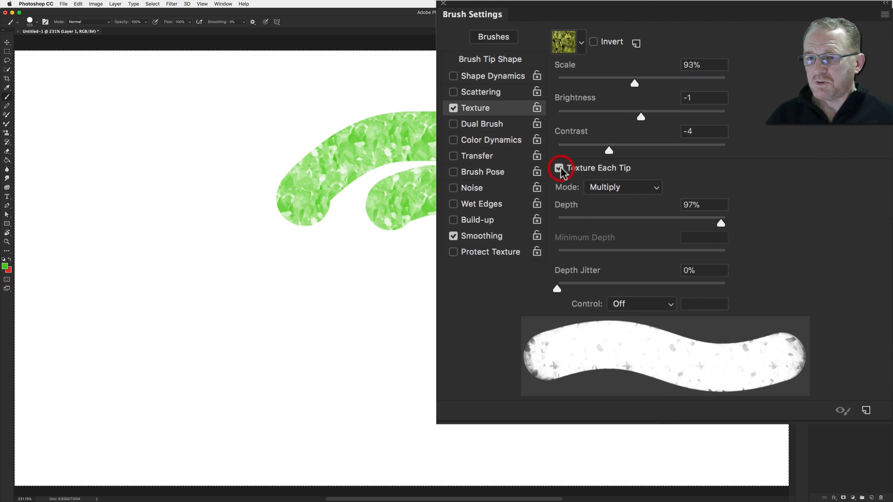
mouse_move(242, 329)
left_mouse_down()
mouse_move(416, 355)
mouse_move(545, 335)
left_mouse_up()
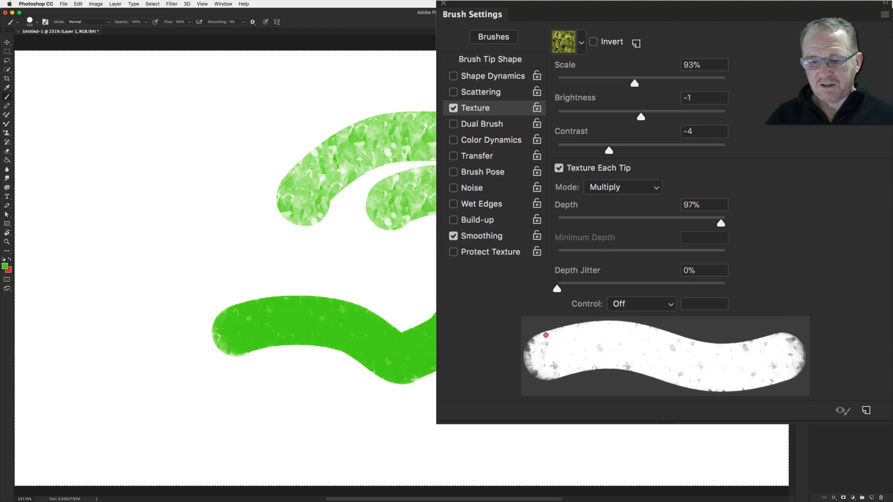
mouse_move(409, 258)
left_mouse_down()
mouse_move(345, 240)
mouse_move(256, 256)
mouse_move(222, 237)
left_mouse_up()
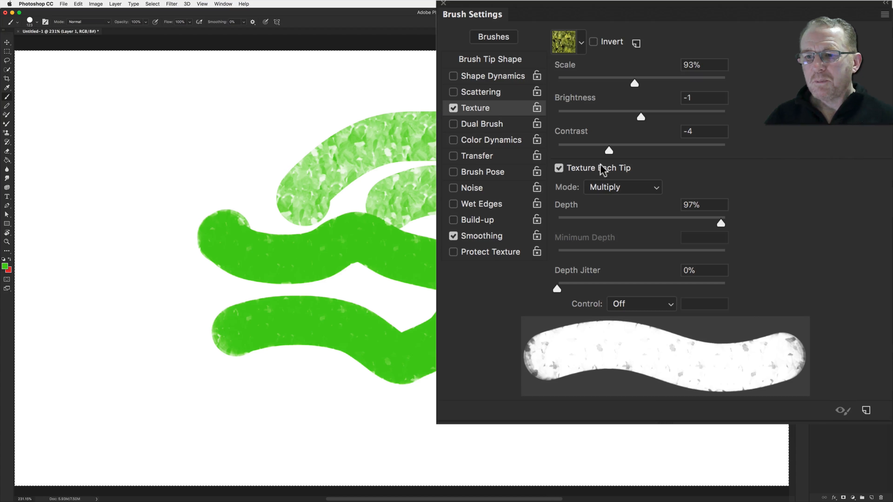
Set the texture Mode to Height, lower Depth to 5%, and paint a stroke
left_click(611, 191)
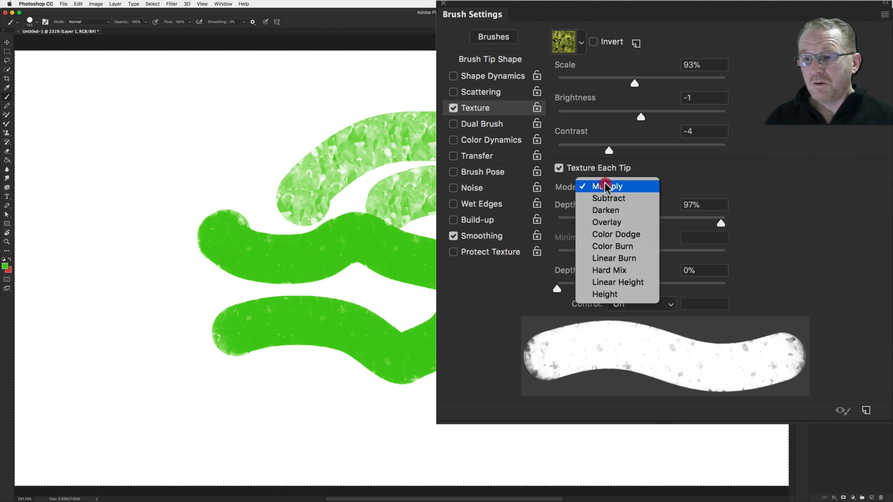
left_click(601, 197)
left_click(604, 192)
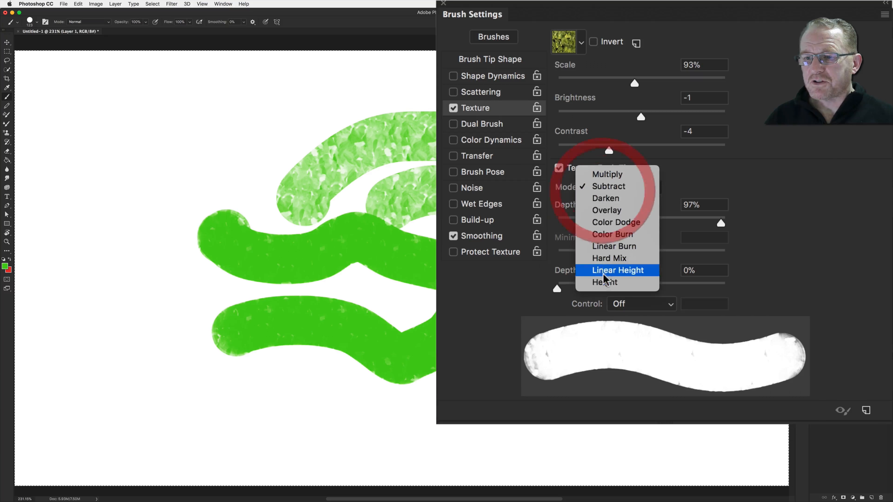
left_click(604, 283)
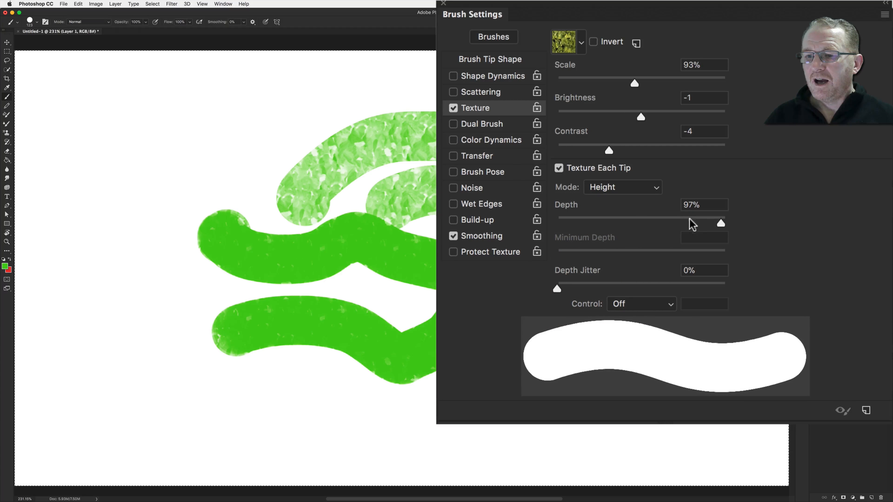
mouse_move(716, 222)
left_mouse_down()
mouse_move(638, 233)
mouse_move(565, 226)
left_mouse_up()
left_click(565, 224)
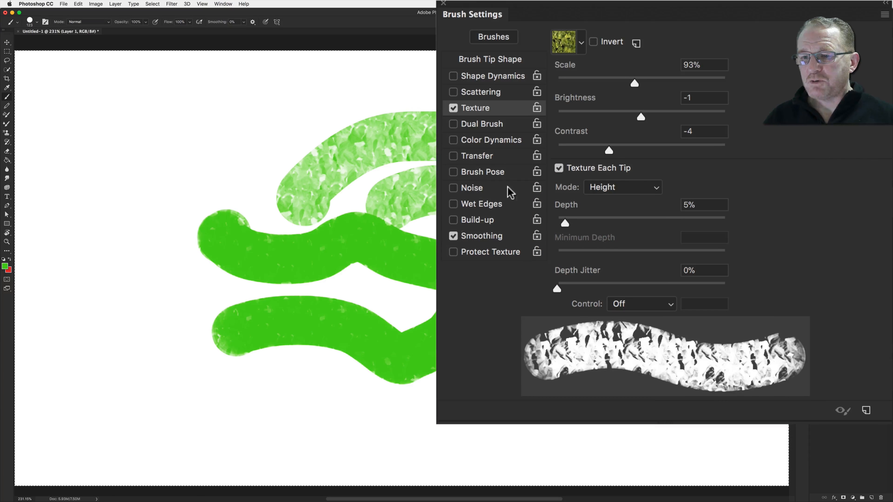
left_click_drag(149, 182, 673, 141)
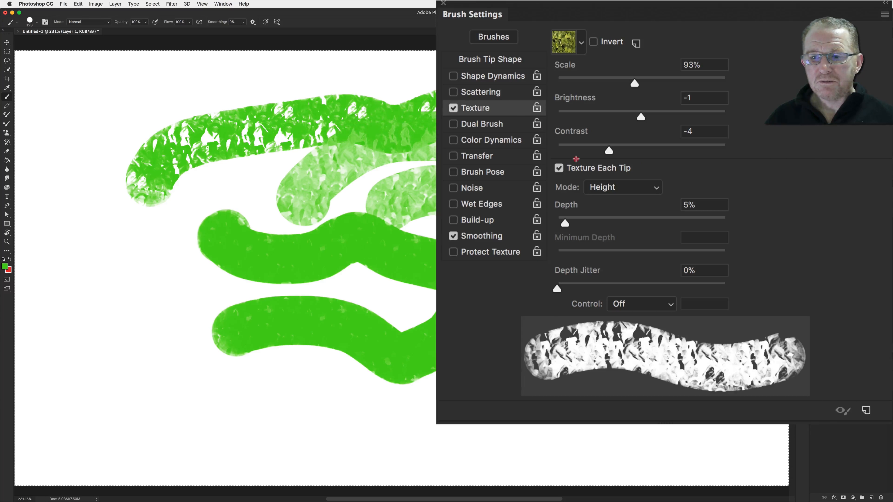
Turn off Texture Each Tip, clear the layer, and paint a new stroke
left_click(558, 168)
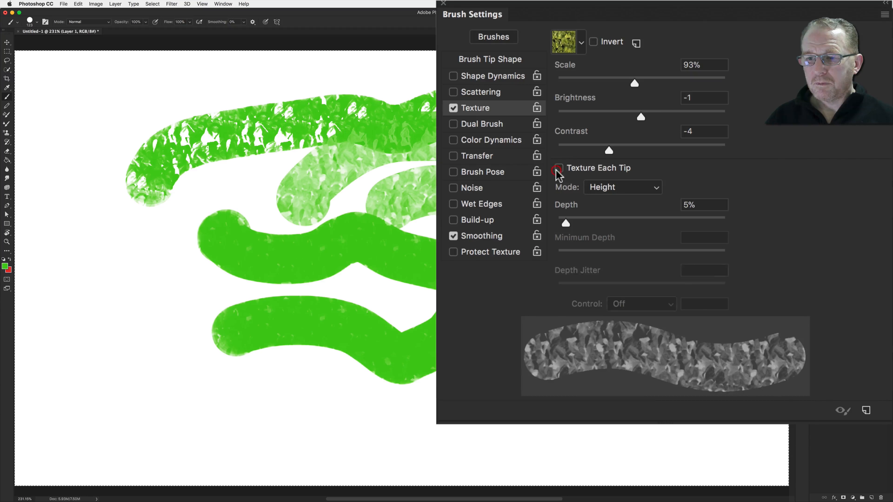
key("BackSpace")
mouse_move(241, 243)
left_mouse_down()
mouse_move(323, 243)
mouse_move(482, 208)
mouse_move(568, 280)
left_mouse_up()
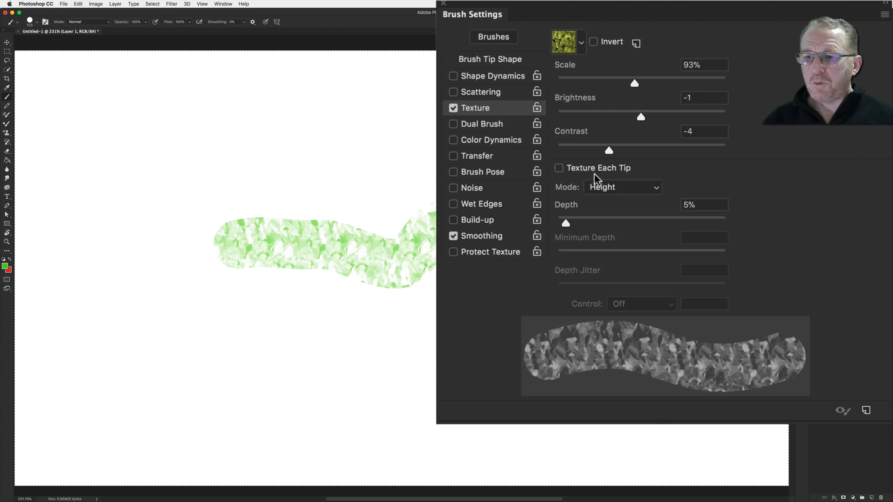
Set Mode to Multiply and Depth to 86%, enable Texture Each Tip, and paint a stroke
left_click(621, 190)
left_click(603, 81)
left_click_drag(567, 223, 702, 222)
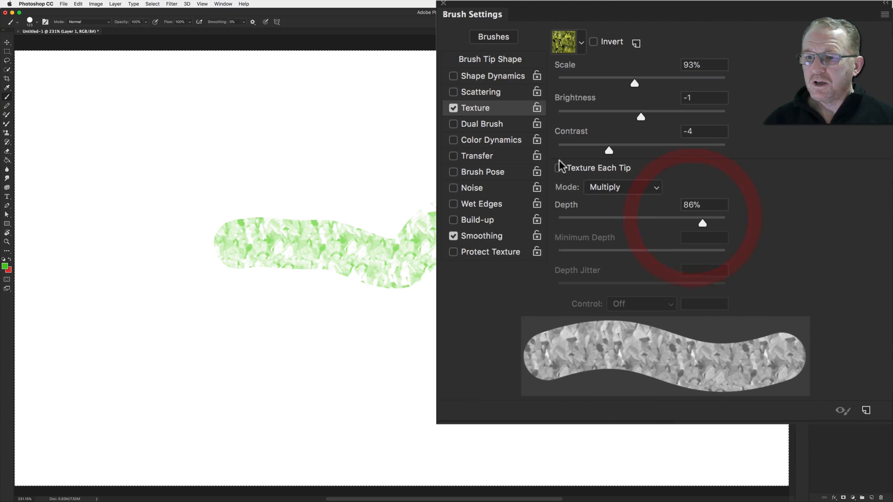
left_click(559, 168)
mouse_move(326, 149)
left_mouse_down()
mouse_move(608, 141)
mouse_move(608, 174)
left_mouse_up()
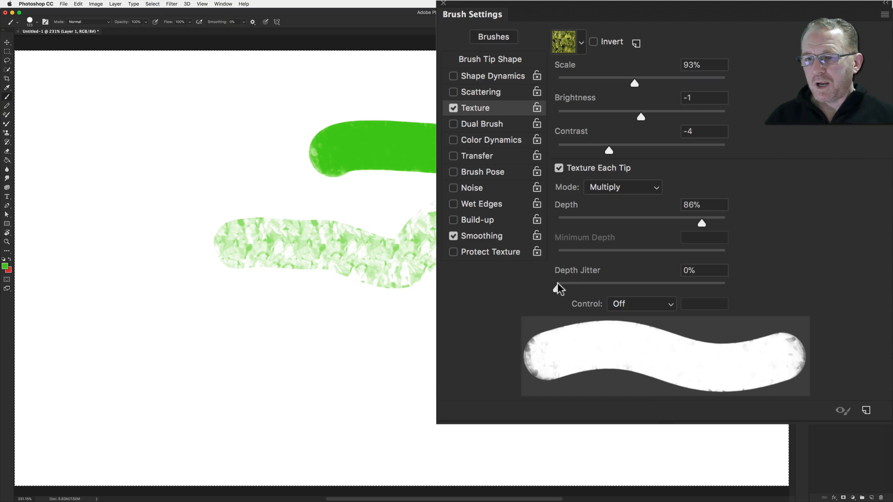
Set Depth Jitter to 44% and Depth to 90%, toggling Texture Each Tip off and back on
left_click_drag(557, 289, 623, 287)
left_click_drag(701, 224, 707, 223)
left_click(560, 170)
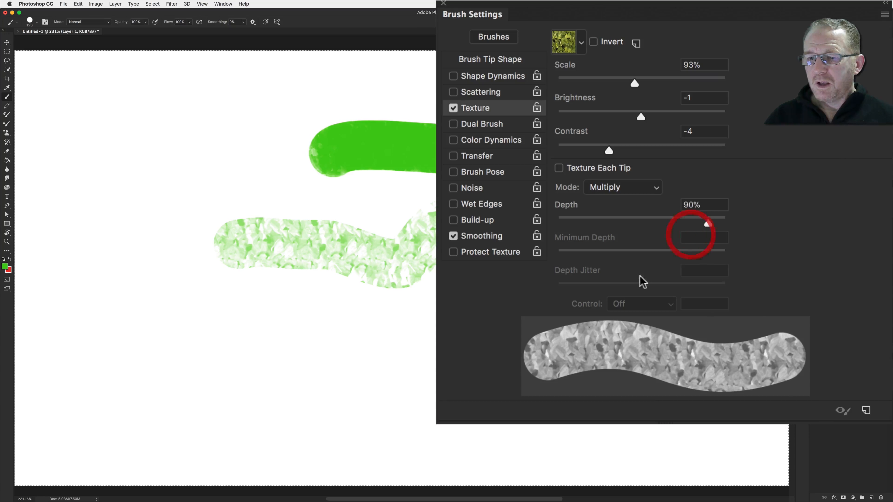
left_click(559, 169)
left_click_drag(618, 283, 626, 276)
Set Mode to Height, Depth to 0% and Depth Jitter to 57%, then paint a stroke
left_click(606, 189)
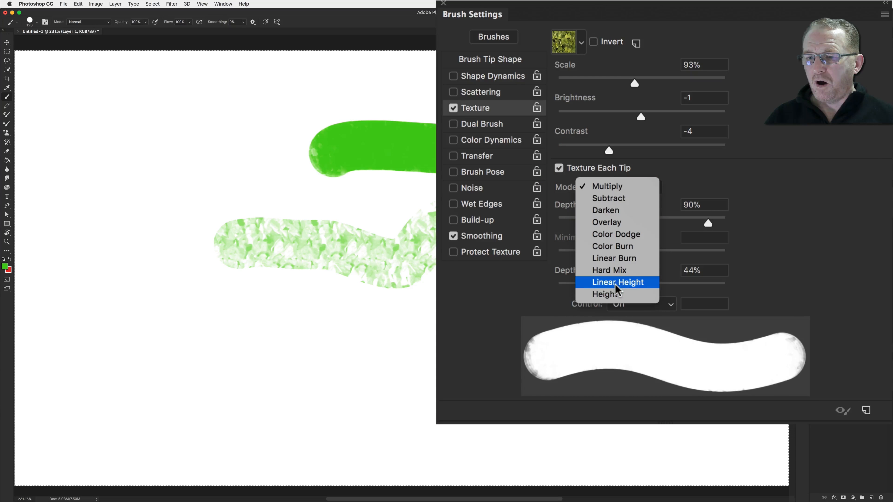
left_click(609, 294)
left_click_drag(708, 223, 568, 223)
left_click_drag(632, 289, 654, 288)
mouse_move(264, 328)
left_mouse_down()
mouse_move(354, 283)
mouse_move(265, 243)
left_mouse_up()
Clear the layer, raise Depth Jitter to 60%, and paint a looping stroke
key("BackSpace")
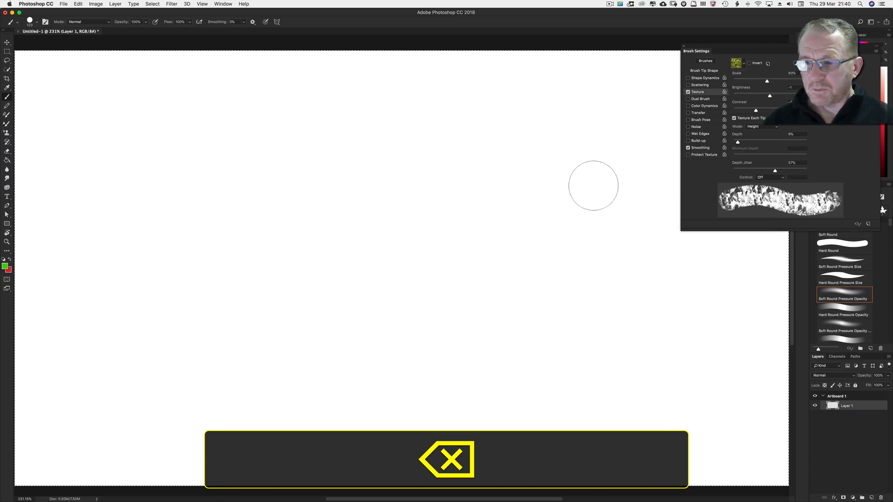
left_click_drag(774, 171, 792, 171)
mouse_move(239, 219)
left_mouse_down()
mouse_move(359, 228)
mouse_move(407, 262)
mouse_move(200, 246)
left_mouse_up()
Set the Depth Jitter Control to Pen Pressure and Minimum Depth to about 21%
left_click(770, 177)
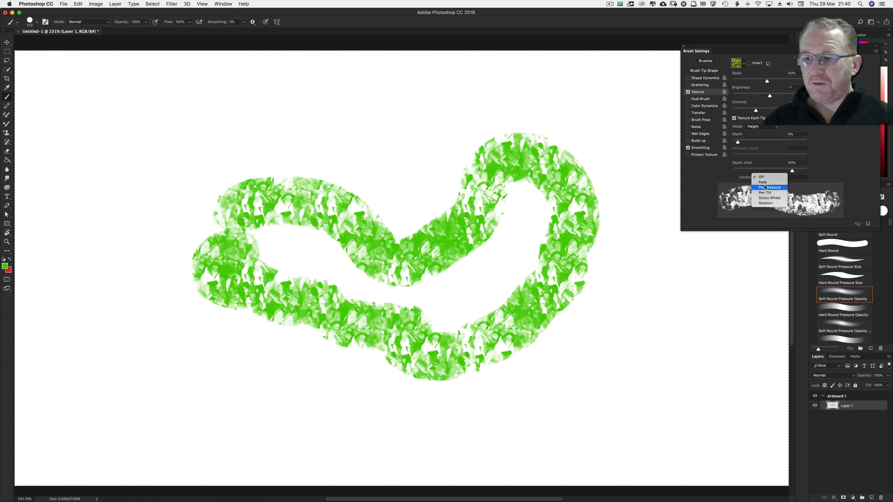
left_click(762, 186)
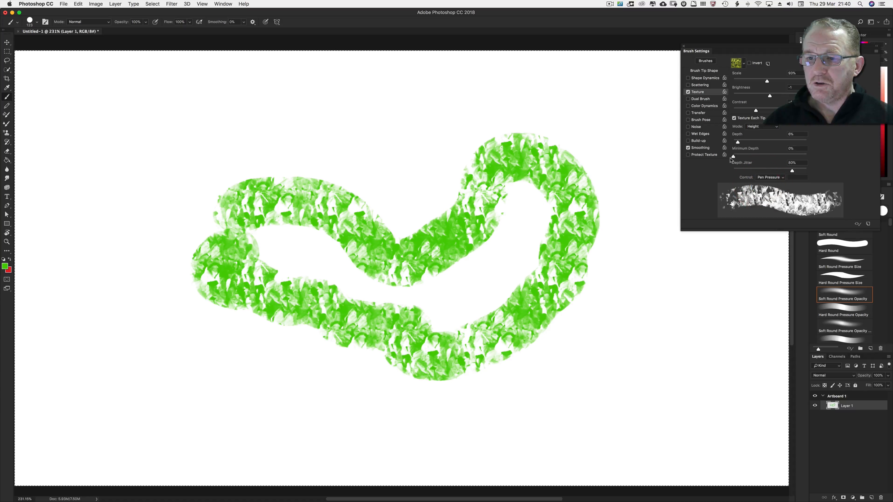
left_click(740, 156)
left_click_drag(740, 157, 778, 170)
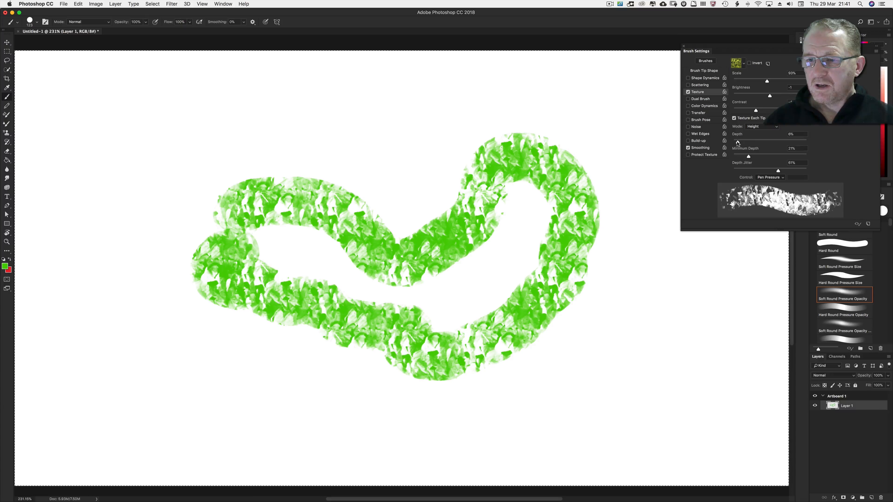
Clear the layer, set Depth Jitter to 0%, and paint a long looping test stroke
mouse_move(457, 100)
left_mouse_down()
mouse_move(590, 141)
mouse_move(596, 182)
left_mouse_up()
key("Delete")
left_click_drag(778, 171, 732, 171)
mouse_move(186, 255)
left_mouse_down()
mouse_move(131, 247)
mouse_move(164, 192)
mouse_move(250, 139)
mouse_move(342, 134)
mouse_move(134, 246)
mouse_move(124, 225)
mouse_move(150, 197)
mouse_move(206, 170)
mouse_move(245, 138)
mouse_move(362, 136)
mouse_move(438, 211)
mouse_move(443, 257)
left_mouse_up()
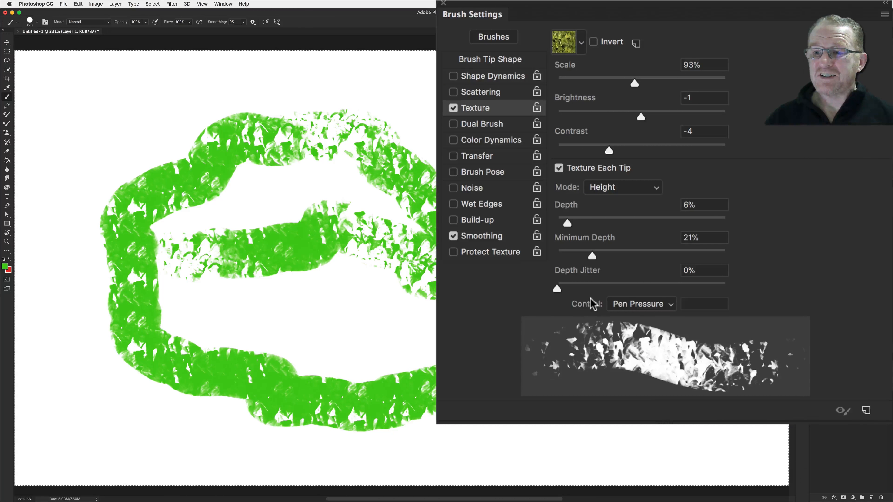
Set Texture Depth to 87%, turn off Texture Each Tip, and switch the texture Mode to Height
left_click(622, 188)
left_click(612, 56)
left_click_drag(567, 223, 703, 224)
left_click(558, 168)
left_click(607, 187)
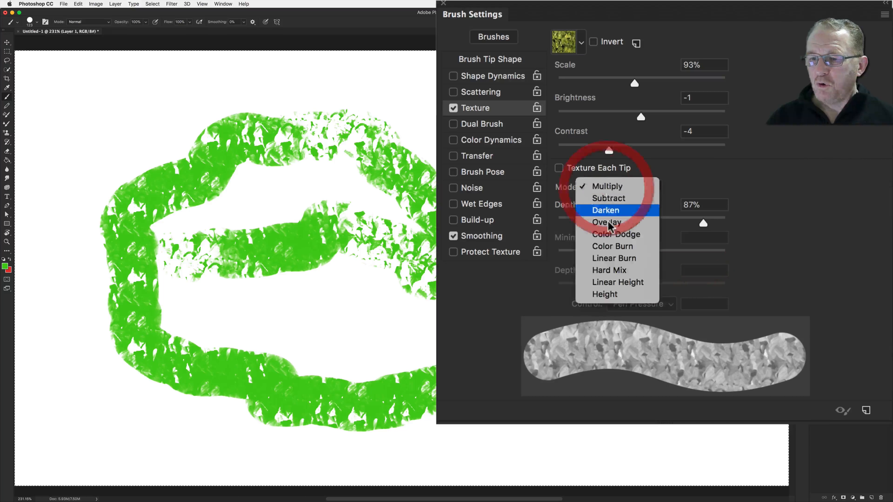
left_click(604, 295)
Disable Texture, enable Dual Brush, and clear the layer
left_click(454, 108)
left_click(480, 125)
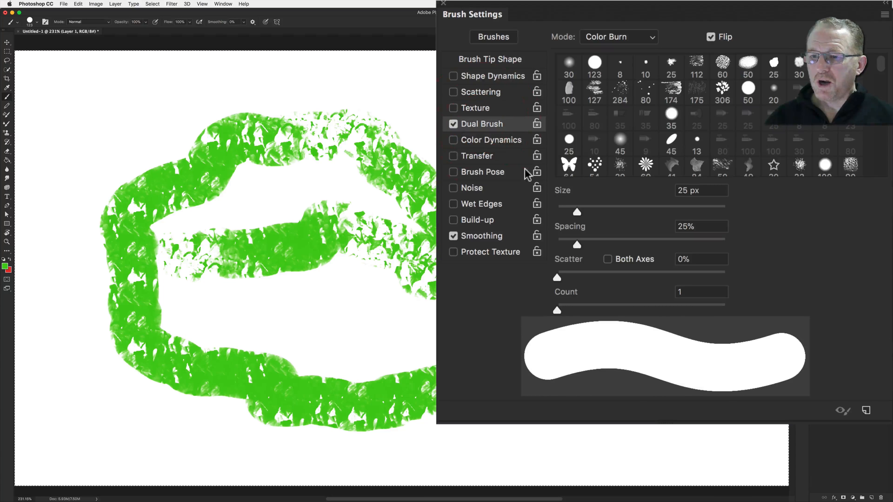
key("BackSpace")
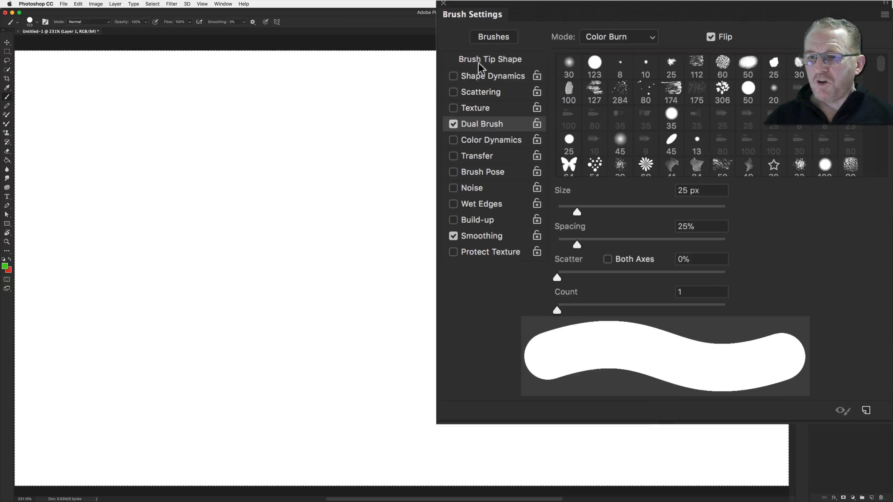
Configure Dual Brush with the 306 px leaf tip in Multiply mode and paint a looping stroke
left_click(492, 59)
left_click(482, 124)
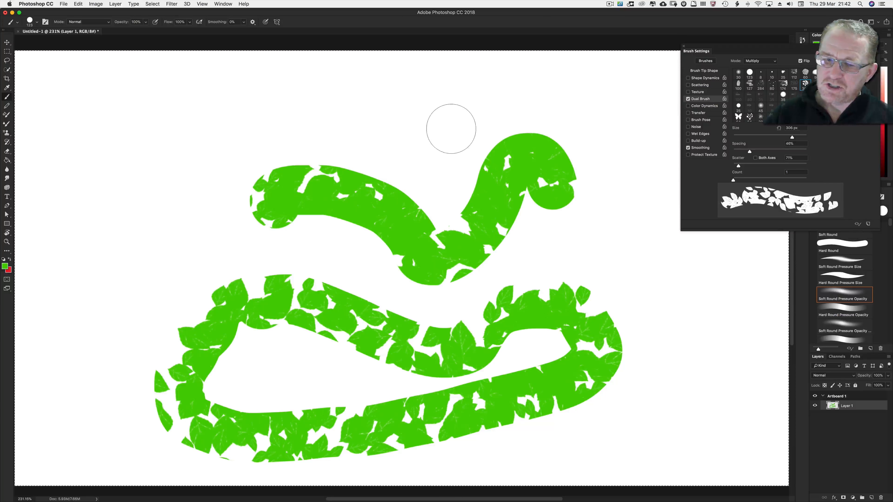
mouse_move(408, 120)
left_mouse_down()
mouse_move(514, 95)
mouse_move(589, 138)
mouse_move(658, 317)
mouse_move(685, 336)
left_mouse_up()
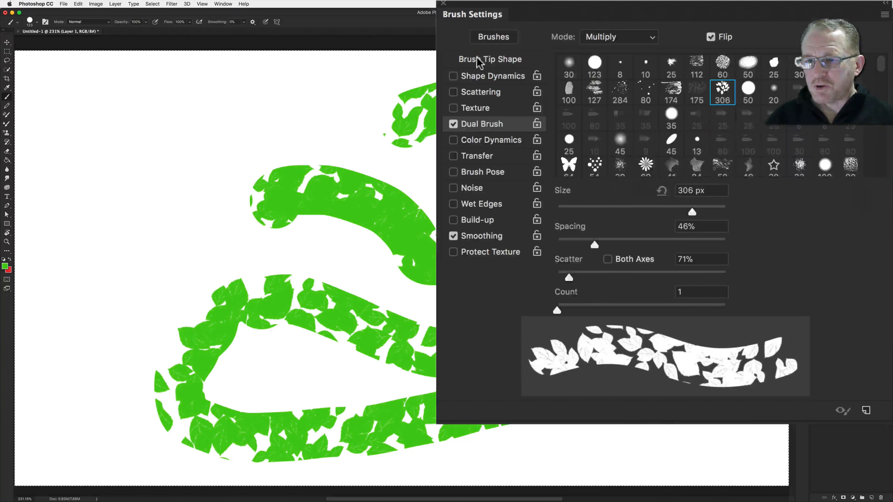
Set Dual Brush Spacing to 57%, Scatter to 123% and Count to 2, then paint a stroke
left_click(478, 59)
left_click_drag(650, 211, 637, 212)
left_click(481, 124)
left_click_drag(594, 245, 604, 245)
left_click_drag(568, 278, 577, 277)
left_click_drag(557, 311, 572, 311)
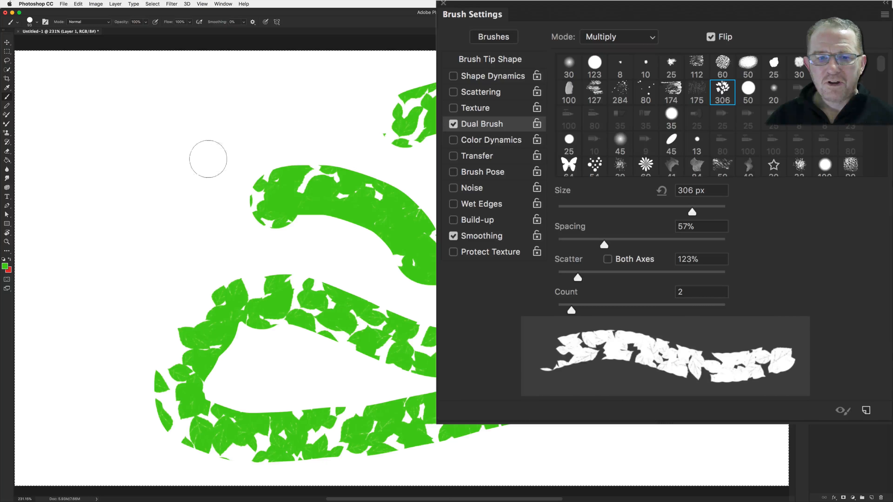
mouse_move(199, 148)
left_mouse_down()
mouse_move(253, 219)
mouse_move(168, 319)
mouse_move(219, 370)
left_mouse_up()
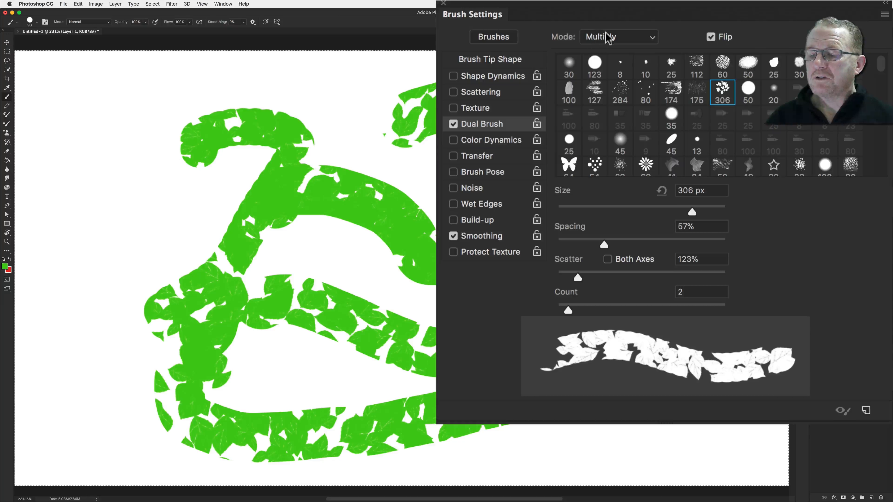
Turn off Dual Brush Flip, clear the layer, and paint a horizontal stroke
left_click(709, 37)
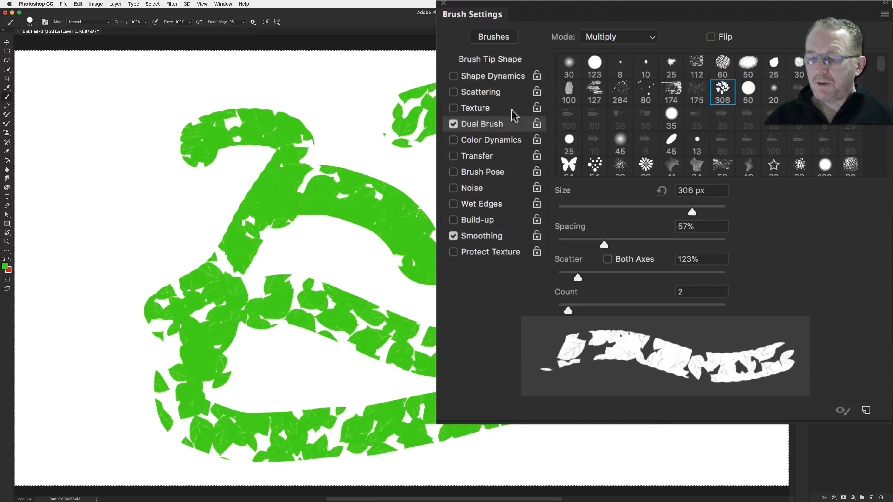
key("BackSpace")
left_click_drag(191, 201, 374, 184)
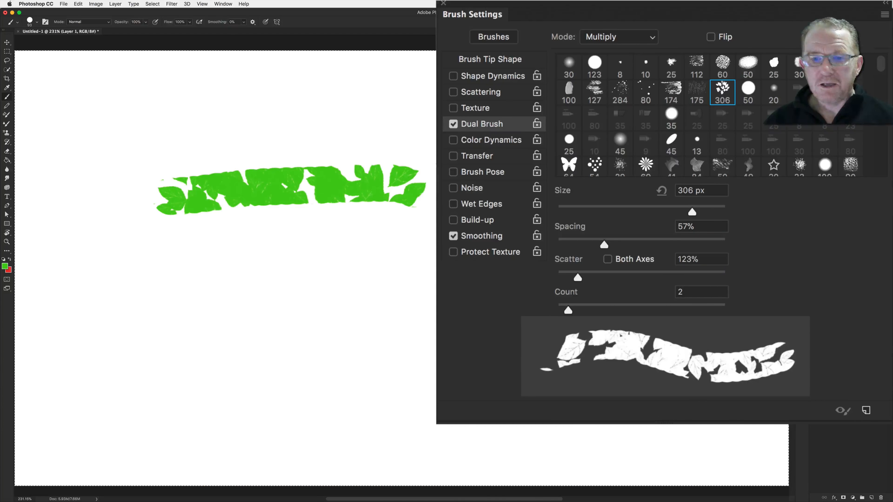
Turn Dual Brush Flip back on and paint a second horizontal stroke below the first
left_click(710, 36)
left_click_drag(151, 280, 521, 279)
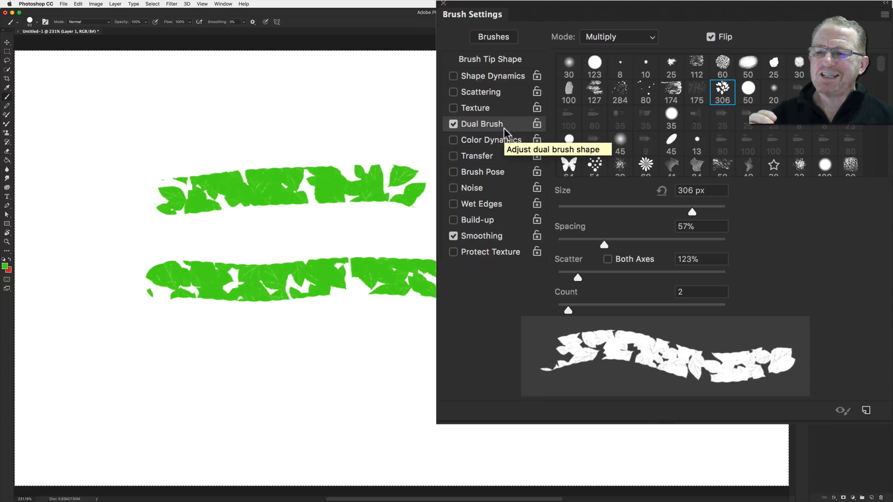
Disable Dual Brush, enable Color Dynamics, and set the brush tip Spacing to 1%
left_click(452, 125)
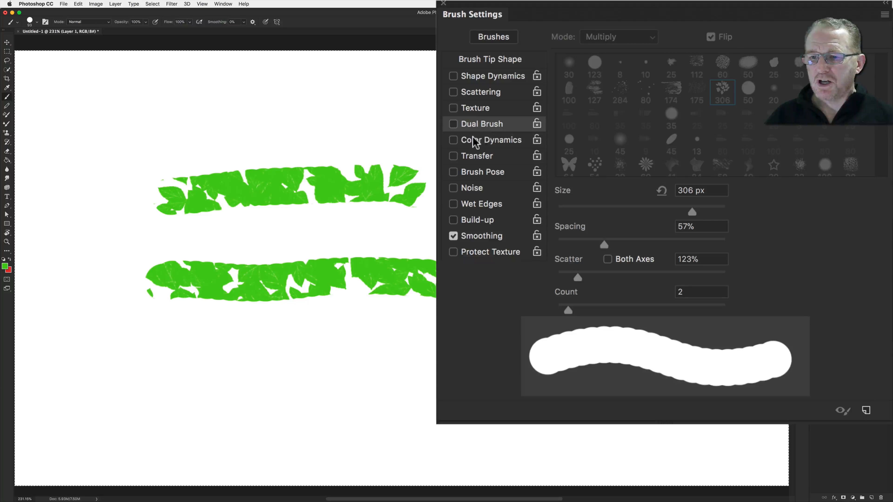
left_click(480, 141)
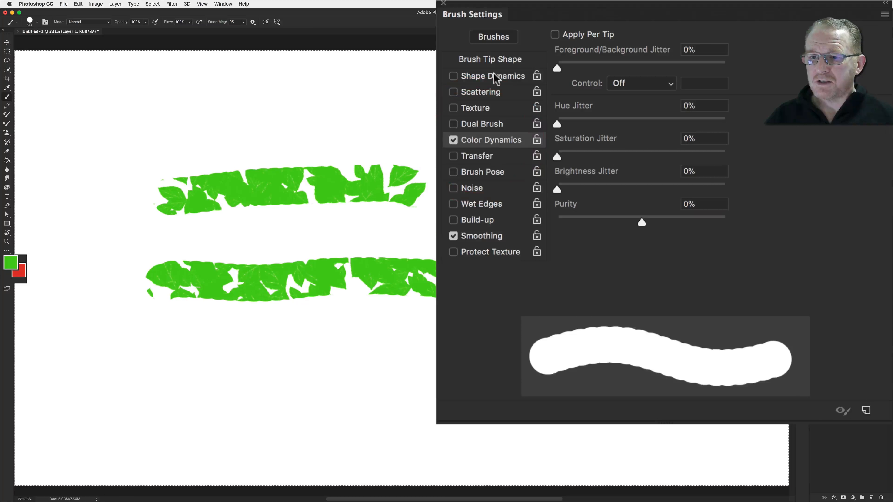
left_click(484, 59)
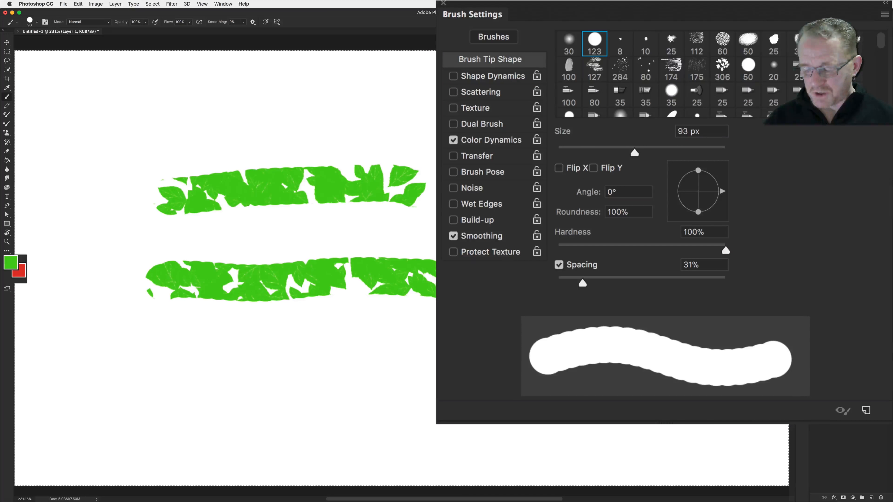
left_click_drag(583, 283, 528, 281)
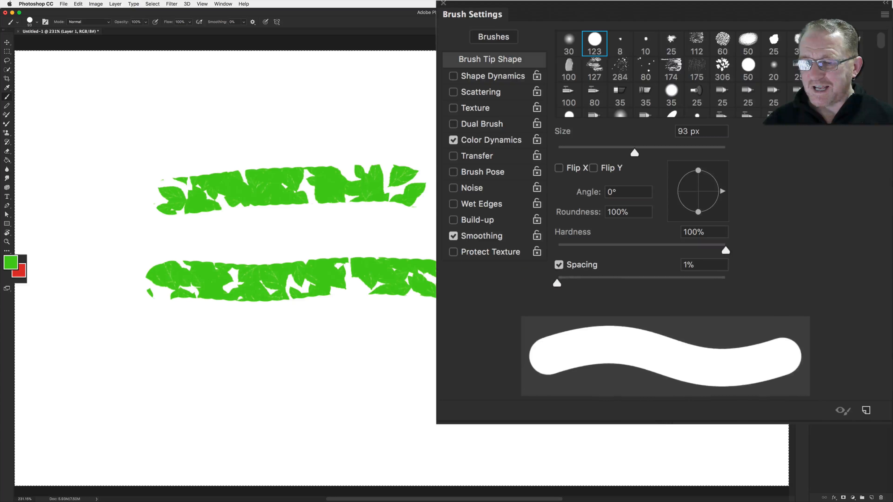
Clear the layer and set Foreground/Background Jitter to 100%
key("BackSpace")
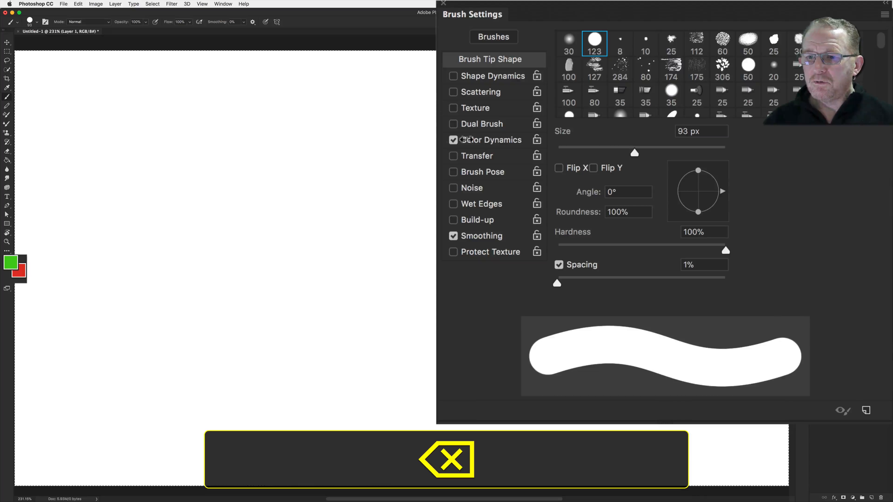
left_click(499, 140)
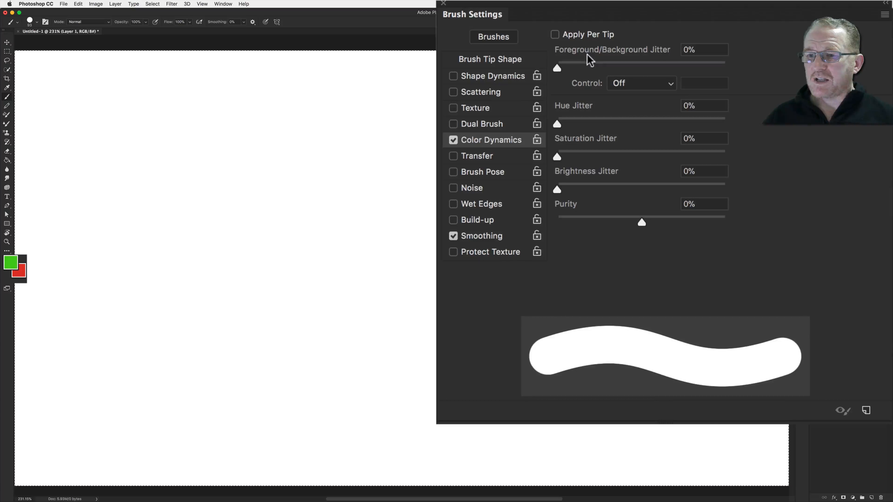
left_click_drag(559, 69, 725, 69)
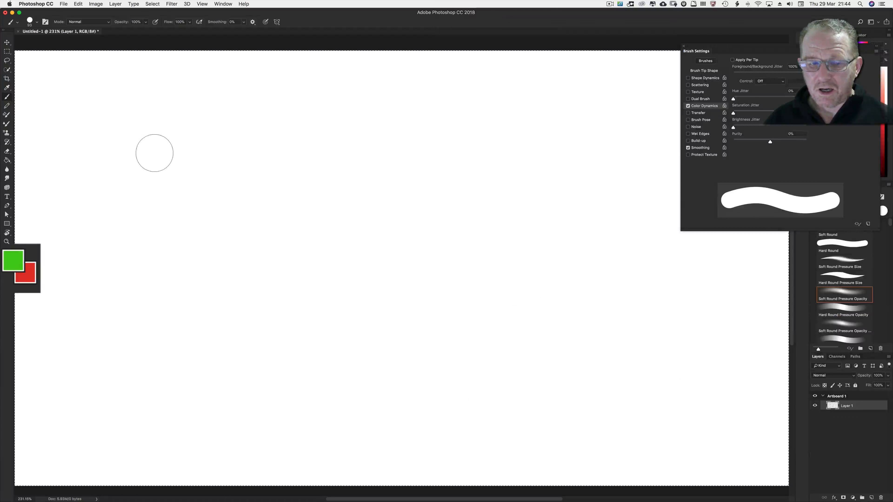
Paint several horizontal and diagonal test strokes across the canvas
mouse_move(164, 156)
left_mouse_down()
mouse_move(274, 163)
mouse_move(386, 159)
left_mouse_up()
left_click_drag(142, 251, 361, 262)
left_click(155, 349)
mouse_move(169, 346)
left_mouse_down()
mouse_move(385, 345)
mouse_move(379, 338)
left_mouse_up()
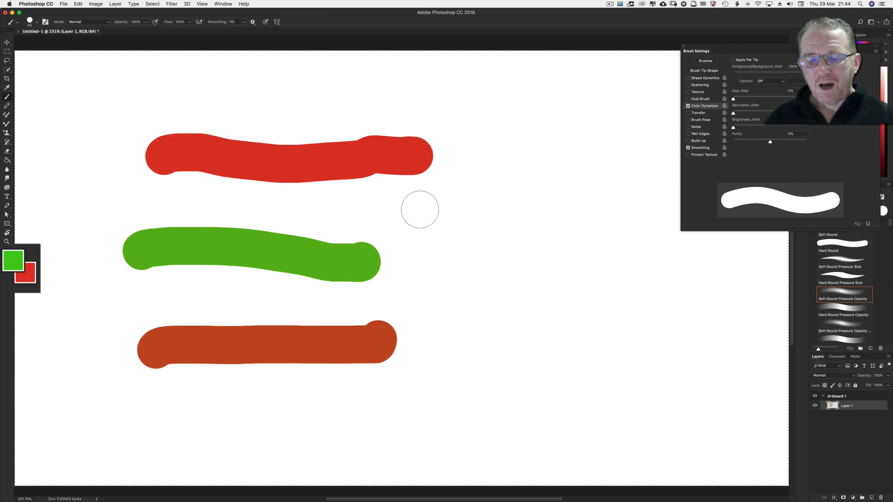
mouse_move(419, 211)
left_mouse_down()
mouse_move(497, 231)
mouse_move(572, 287)
left_mouse_up()
mouse_move(506, 130)
left_mouse_down()
mouse_move(617, 196)
mouse_move(631, 237)
left_mouse_up()
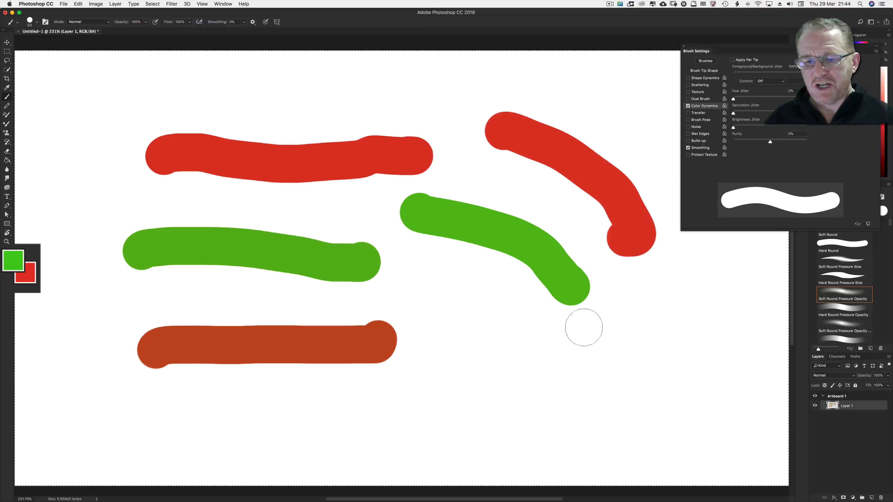
Paint more crossing strokes in various directions to show the color jitter
left_click_drag(555, 373, 427, 306)
left_click_drag(503, 168, 457, 168)
left_click_drag(250, 112, 195, 124)
mouse_move(351, 218)
left_mouse_down()
mouse_move(301, 148)
mouse_move(346, 99)
mouse_move(367, 106)
left_mouse_up()
left_click_drag(520, 281, 485, 282)
left_click_drag(428, 280, 420, 262)
mouse_move(92, 221)
left_mouse_down()
mouse_move(294, 377)
mouse_move(309, 374)
left_mouse_up()
left_click_drag(457, 128, 552, 267)
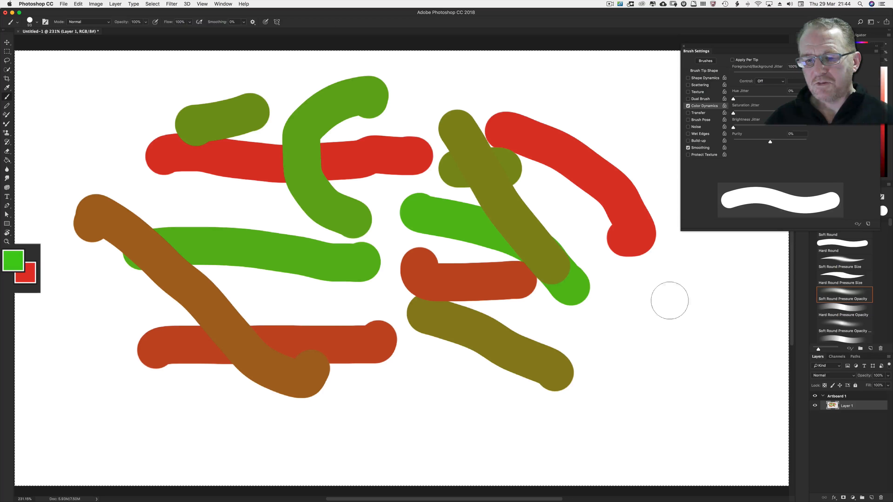
mouse_move(672, 306)
left_mouse_down()
mouse_move(646, 343)
mouse_move(597, 373)
left_mouse_up()
left_click_drag(615, 109, 538, 297)
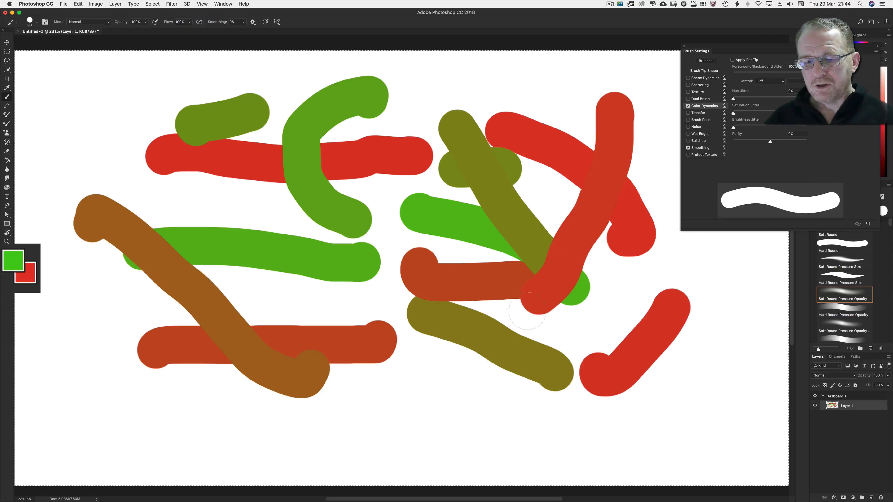
left_click_drag(437, 378, 316, 427)
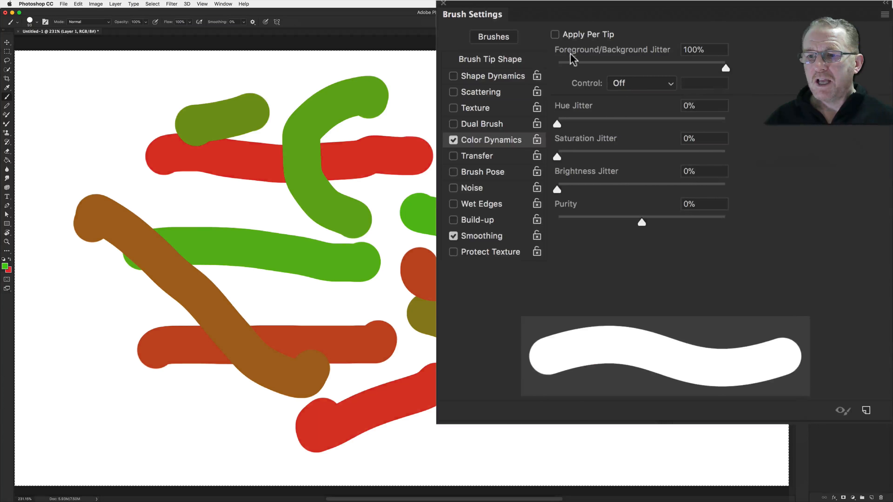
Enable Apply Per Tip, clear the layer, and paint a looping stroke
left_click(732, 60)
key("BackSpace")
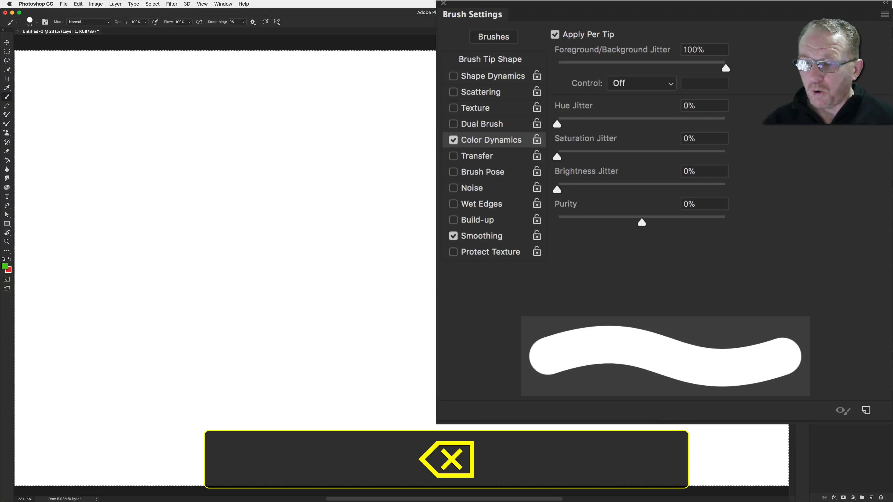
mouse_move(153, 152)
left_mouse_down()
mouse_move(190, 140)
mouse_move(299, 164)
mouse_move(385, 224)
mouse_move(517, 185)
mouse_move(452, 120)
mouse_move(383, 185)
mouse_move(401, 303)
mouse_move(264, 365)
mouse_move(203, 281)
mouse_move(310, 224)
mouse_move(298, 153)
mouse_move(351, 102)
left_mouse_up()
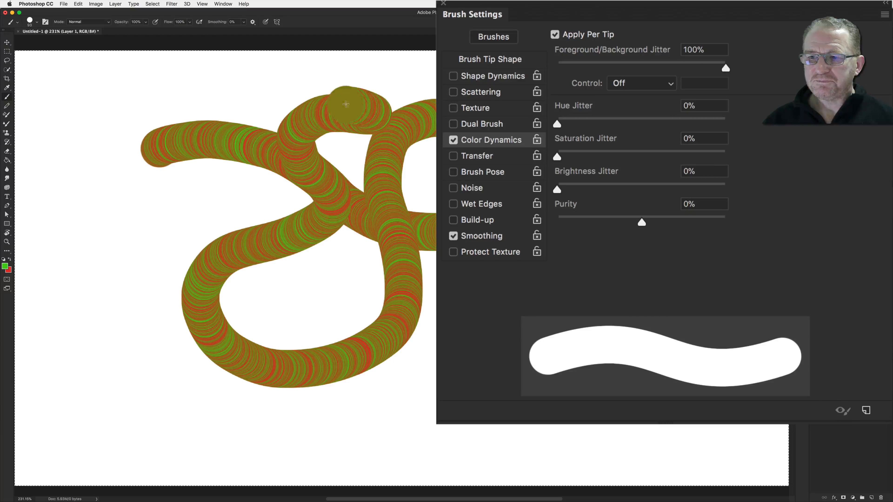
Set Foreground/Background Jitter to 0% with its Control on Pen Pressure, clear the layer, and paint looping strokes
left_click_drag(718, 72, 534, 74)
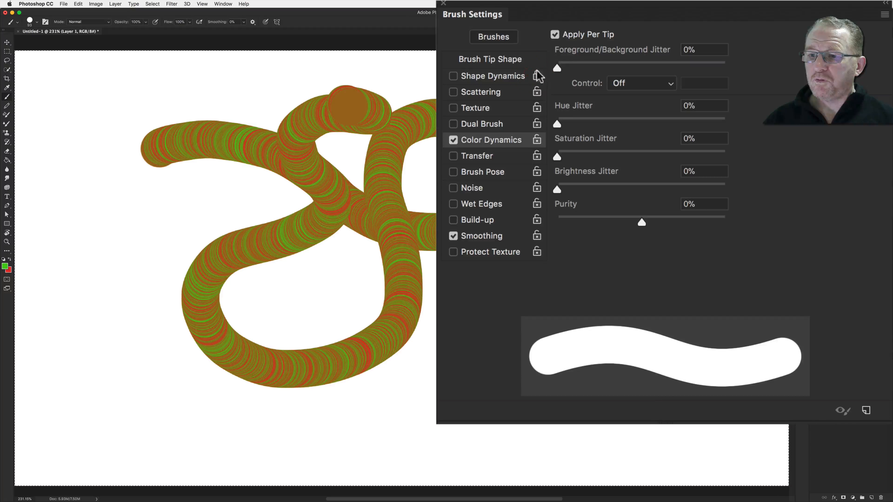
left_click(617, 83)
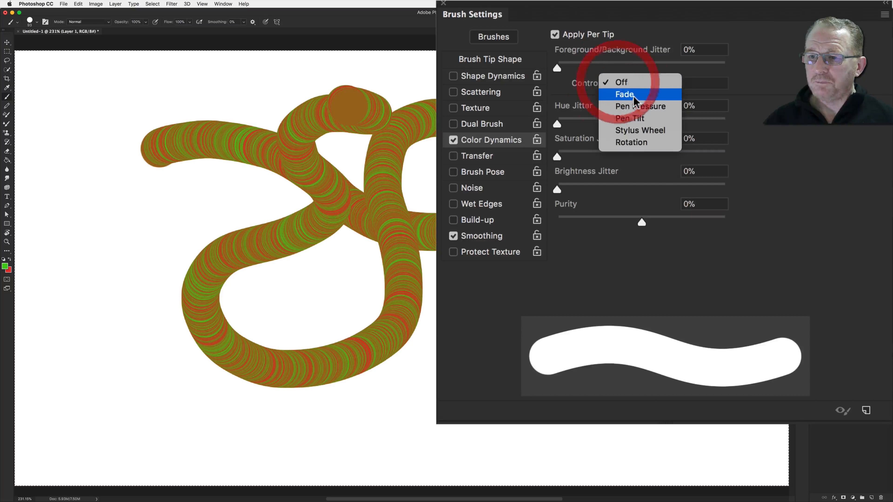
left_click(629, 104)
key("BackSpace")
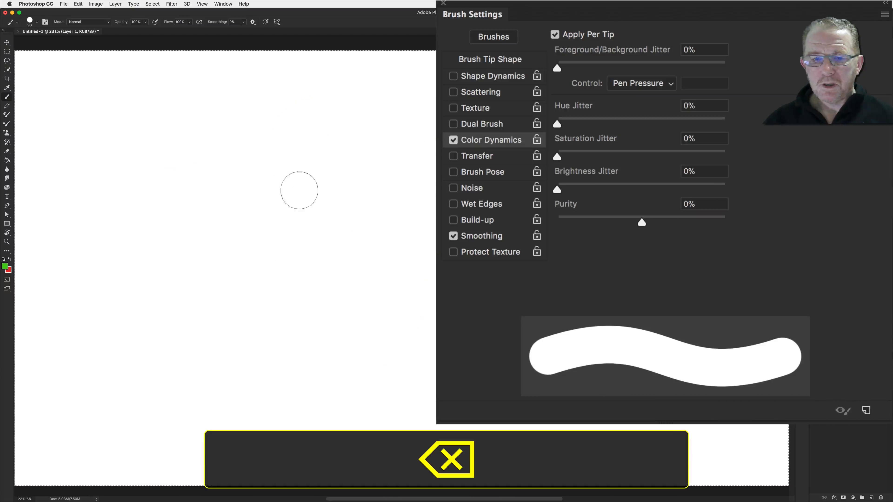
left_click_drag(213, 198, 278, 216)
mouse_move(295, 213)
left_mouse_down()
mouse_move(405, 250)
mouse_move(421, 267)
mouse_move(387, 320)
mouse_move(277, 357)
mouse_move(236, 344)
mouse_move(248, 306)
mouse_move(168, 303)
mouse_move(153, 270)
mouse_move(185, 195)
mouse_move(203, 172)
mouse_move(269, 132)
mouse_move(287, 126)
mouse_move(362, 144)
mouse_move(389, 177)
mouse_move(430, 179)
mouse_move(479, 203)
mouse_move(473, 201)
mouse_move(515, 160)
mouse_move(529, 181)
mouse_move(518, 241)
mouse_move(500, 251)
mouse_move(493, 274)
mouse_move(466, 299)
mouse_move(474, 325)
mouse_move(349, 389)
mouse_move(332, 367)
left_mouse_up()
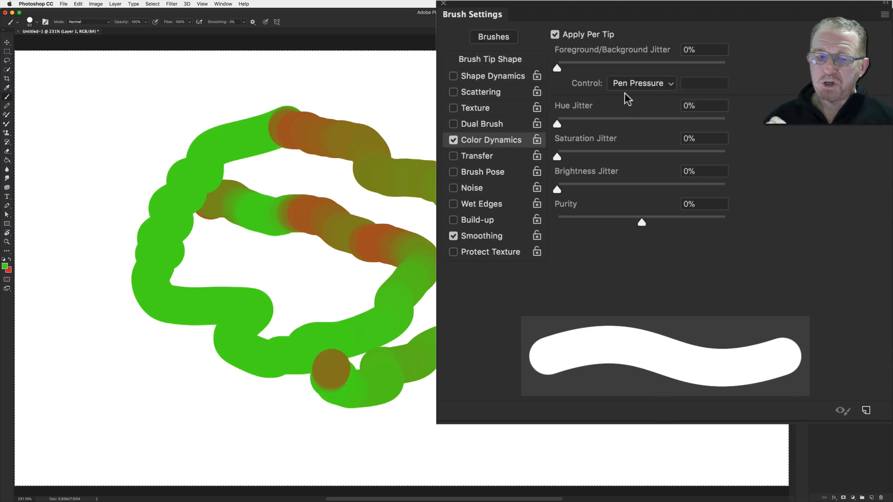
Set the jitter Control back to Off and clear the layer
left_click(635, 86)
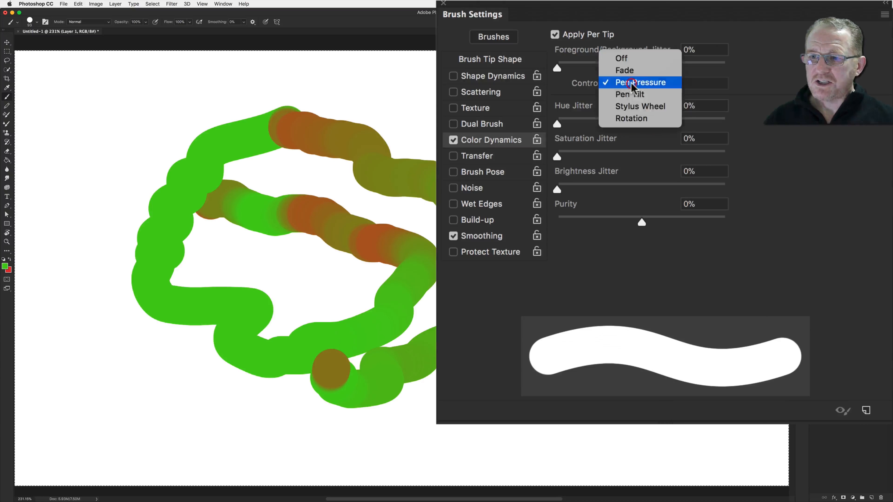
left_click(620, 55)
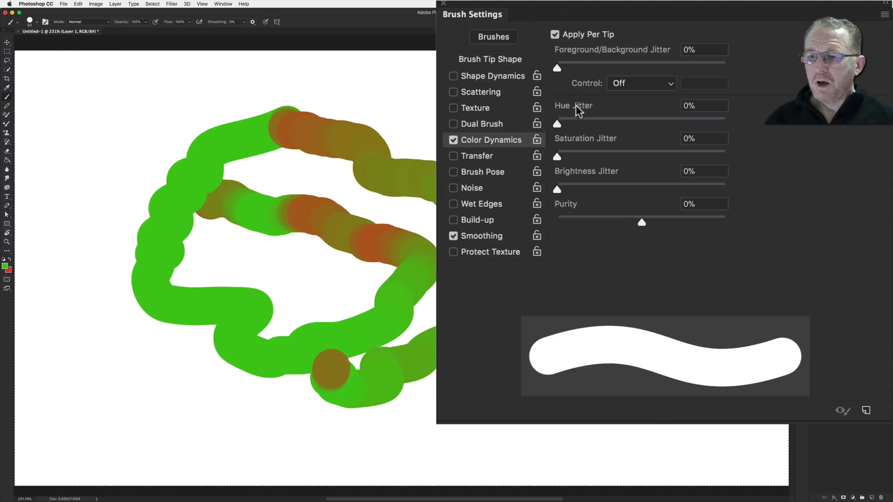
key("BackSpace")
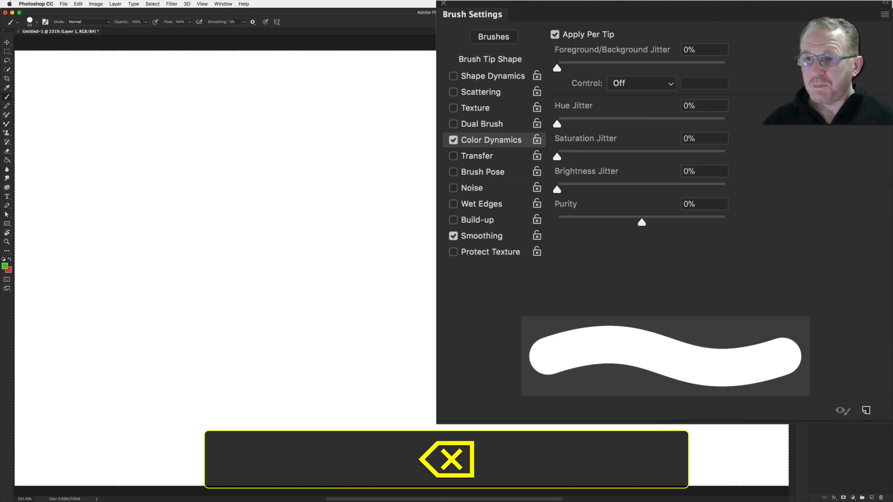
Set Hue Jitter to 100% and paint several test strokes across the canvas
left_click_drag(557, 124, 751, 133)
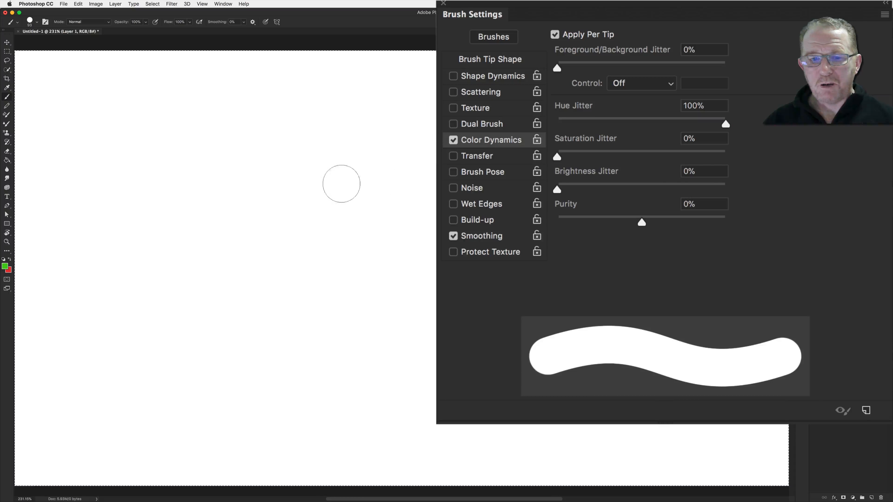
mouse_move(210, 160)
left_mouse_down()
mouse_move(341, 138)
mouse_move(397, 213)
mouse_move(225, 294)
mouse_move(164, 226)
left_mouse_up()
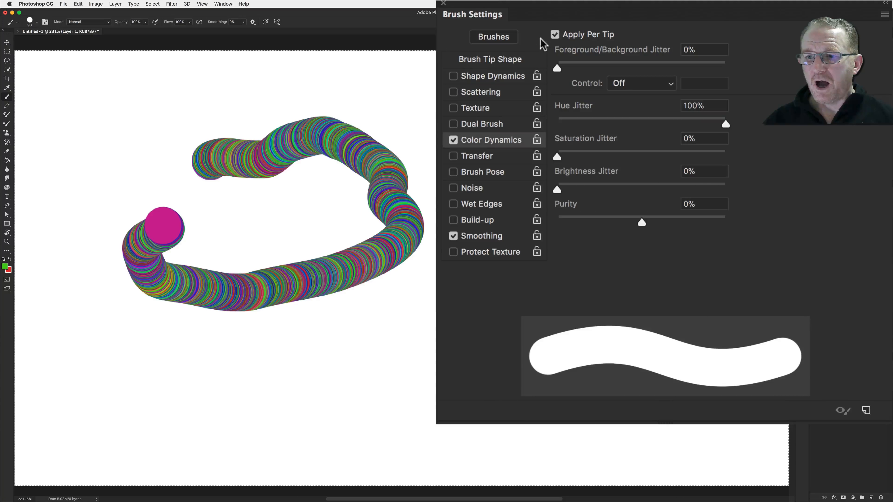
left_click_drag(208, 356, 368, 327)
left_click_drag(400, 399, 522, 348)
left_click_drag(520, 246, 463, 165)
left_click_drag(614, 296, 567, 207)
left_click_drag(626, 353, 552, 383)
left_click(481, 285)
left_click_drag(438, 281, 424, 259)
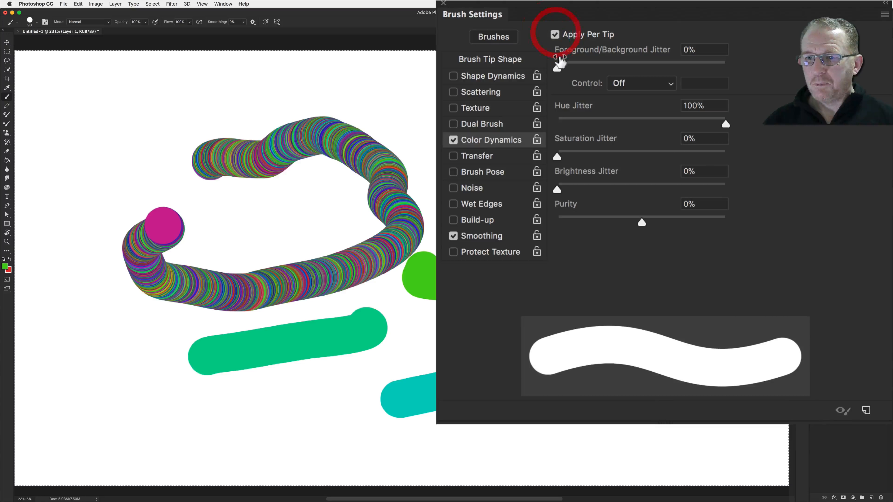
Set Hue Jitter to 0% and Saturation Jitter to 100%, clear the layer, and paint a looping stroke
left_click_drag(721, 123, 541, 124)
left_click_drag(558, 158, 742, 157)
key("BackSpace")
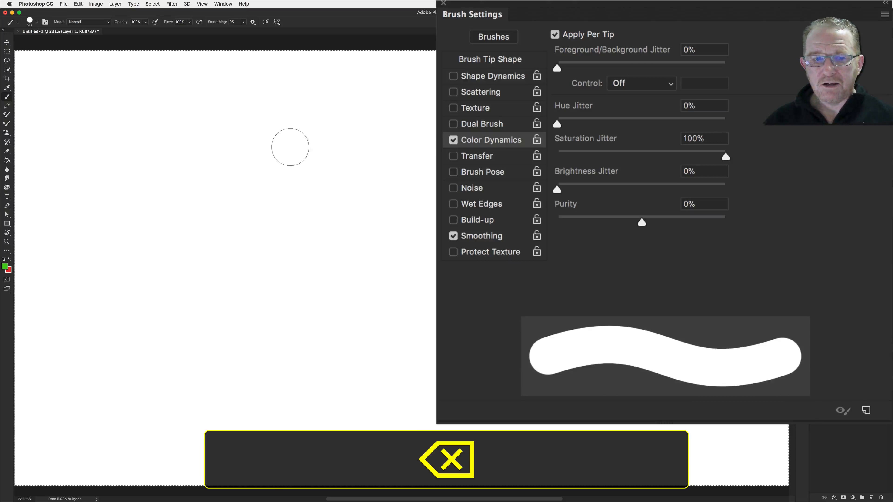
mouse_move(290, 146)
left_mouse_down()
mouse_move(391, 182)
mouse_move(502, 189)
mouse_move(384, 311)
mouse_move(227, 301)
mouse_move(199, 200)
mouse_move(255, 124)
mouse_move(372, 102)
mouse_move(510, 114)
left_mouse_up()
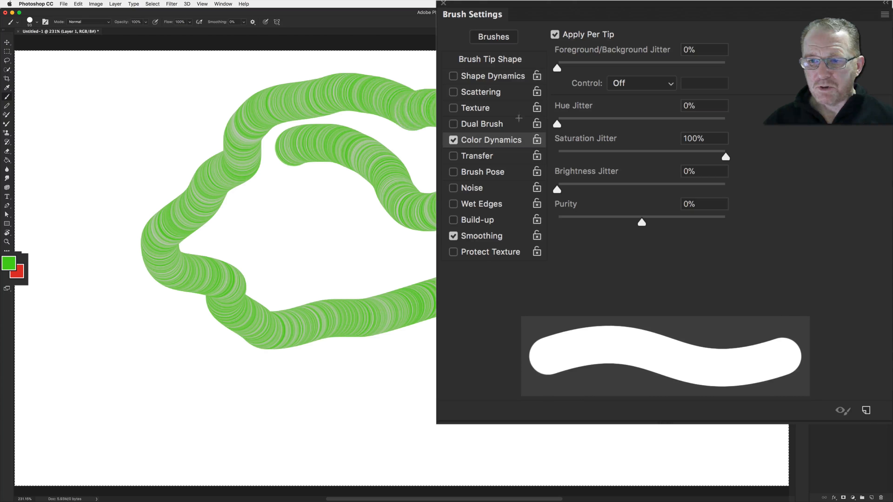
Paint another test stroke and set Saturation Jitter back to 0%
left_click(657, 152)
left_click_drag(594, 295, 432, 376)
left_click(556, 155)
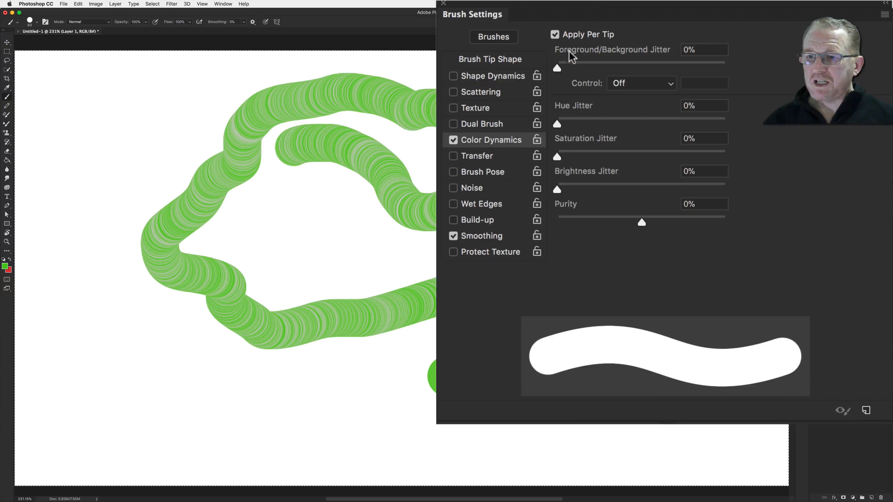
Disable Apply Per Tip and paint several test strokes across the canvas
left_click(555, 34)
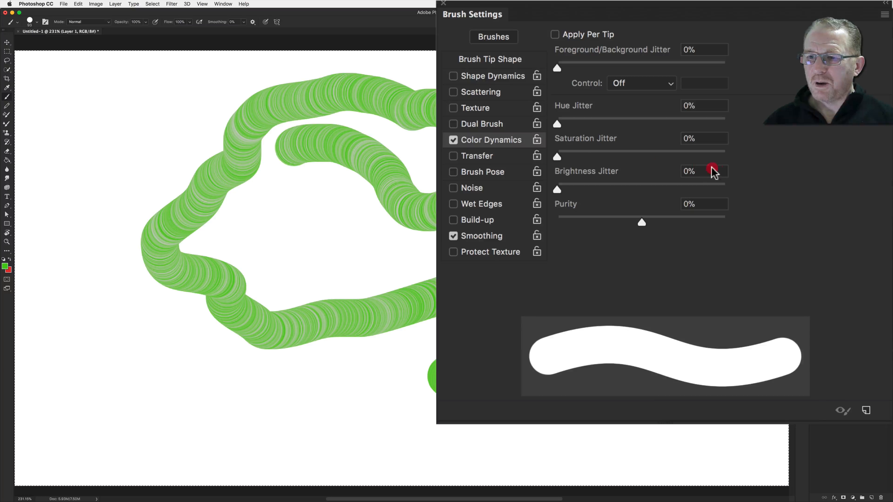
left_click_drag(668, 321, 583, 255)
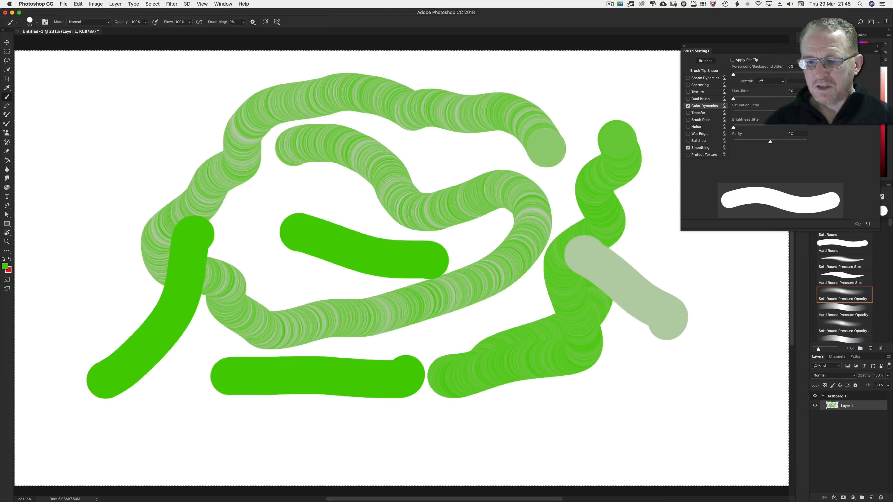
left_click_drag(662, 391, 518, 377)
left_click_drag(481, 315, 414, 230)
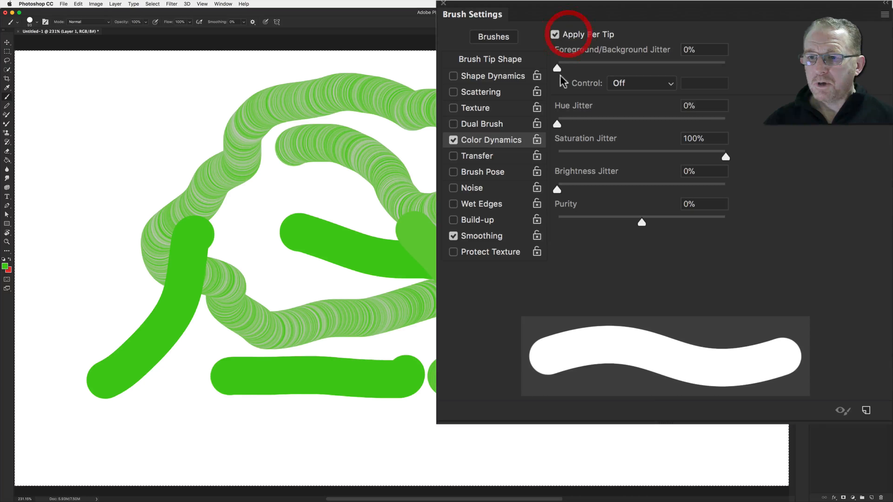
Set Saturation Jitter to 0% and Brightness Jitter to 100%, clear the layer, and paint a looping stroke
left_click_drag(684, 154, 558, 155)
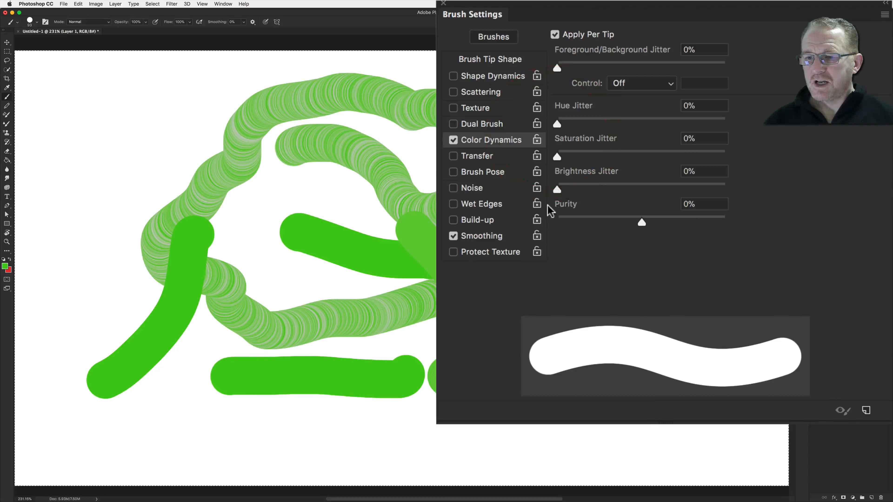
left_click_drag(590, 191, 724, 189)
key("BackSpace")
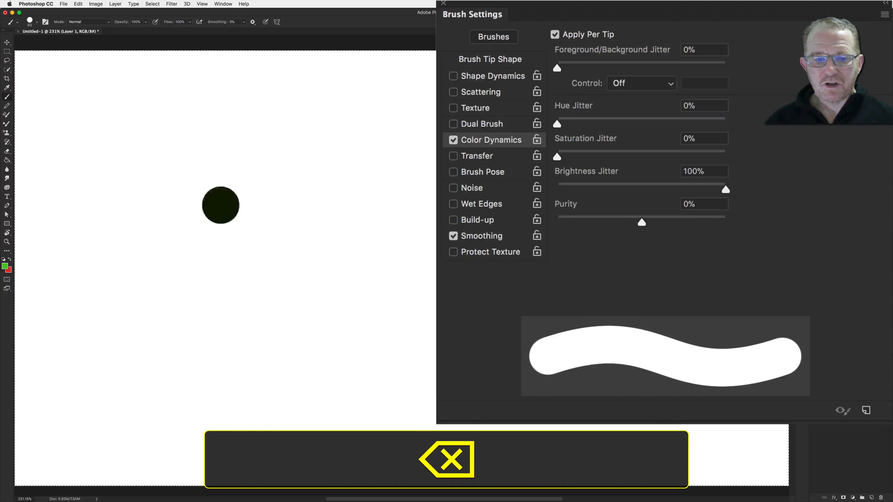
left_click_drag(220, 204, 401, 236)
mouse_move(449, 222)
left_mouse_down()
mouse_move(320, 377)
mouse_move(230, 369)
mouse_move(116, 302)
mouse_move(116, 215)
mouse_move(163, 142)
mouse_move(272, 103)
mouse_move(341, 128)
mouse_move(344, 162)
mouse_move(424, 200)
left_mouse_up()
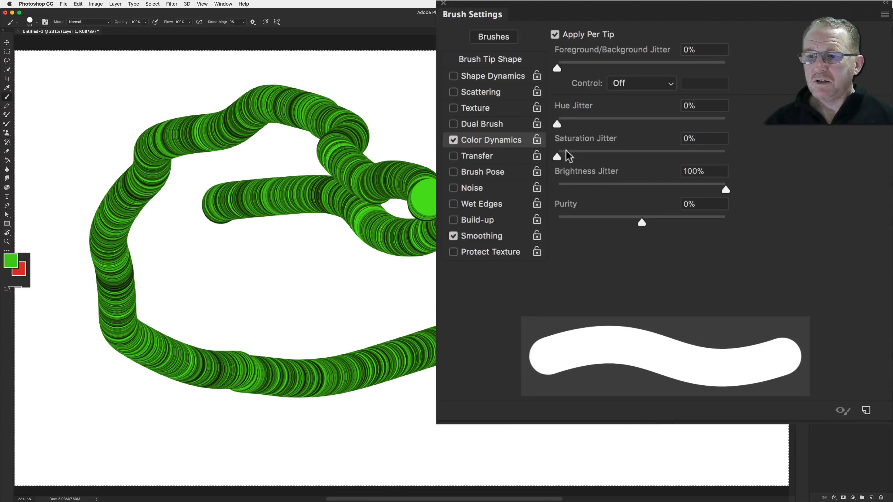
Set Brightness Jitter to 0%, disable Apply Per Tip, and paint several test strokes
left_click_drag(720, 192, 615, 191)
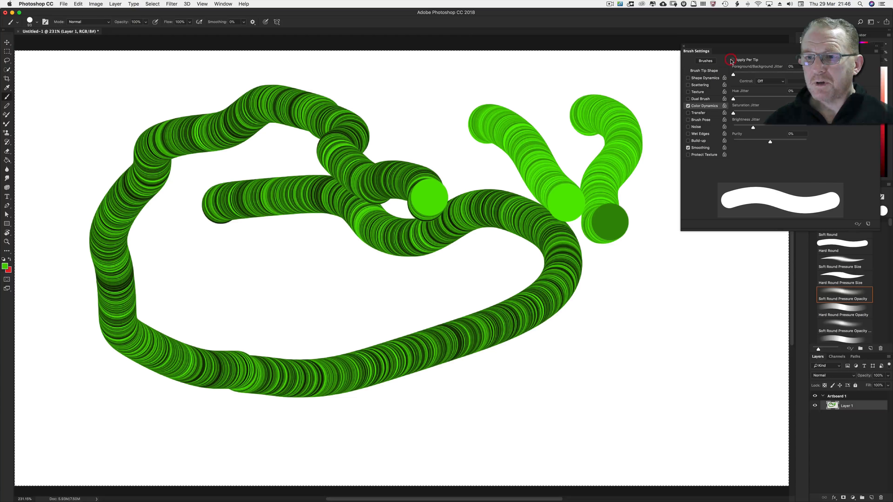
left_click_drag(651, 311, 592, 351)
left_click_drag(530, 396, 507, 398)
mouse_move(680, 353)
left_mouse_down()
mouse_move(583, 404)
mouse_move(548, 410)
left_mouse_up()
mouse_move(472, 306)
left_mouse_down()
mouse_move(345, 275)
mouse_move(314, 280)
left_mouse_up()
mouse_move(370, 351)
left_mouse_down()
mouse_move(297, 383)
mouse_move(253, 351)
left_mouse_up()
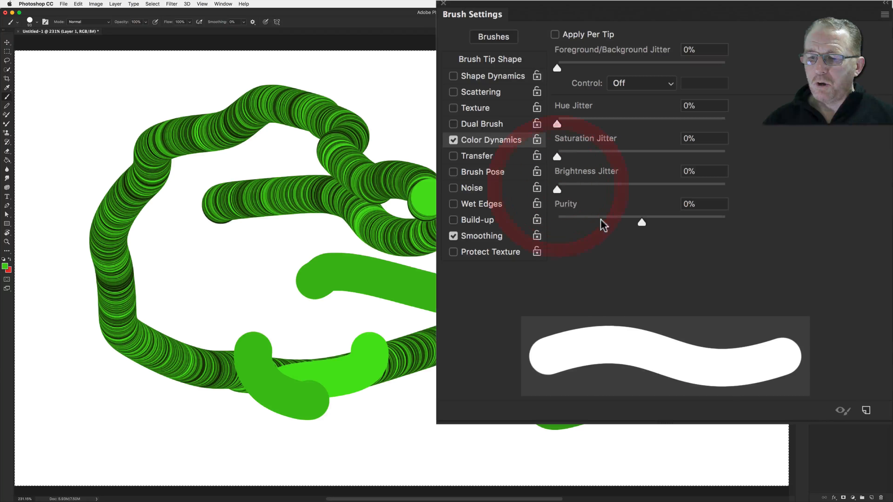
Clear the layer, set Purity to +100%, and paint four horizontal test strokes
left_click(398, 120)
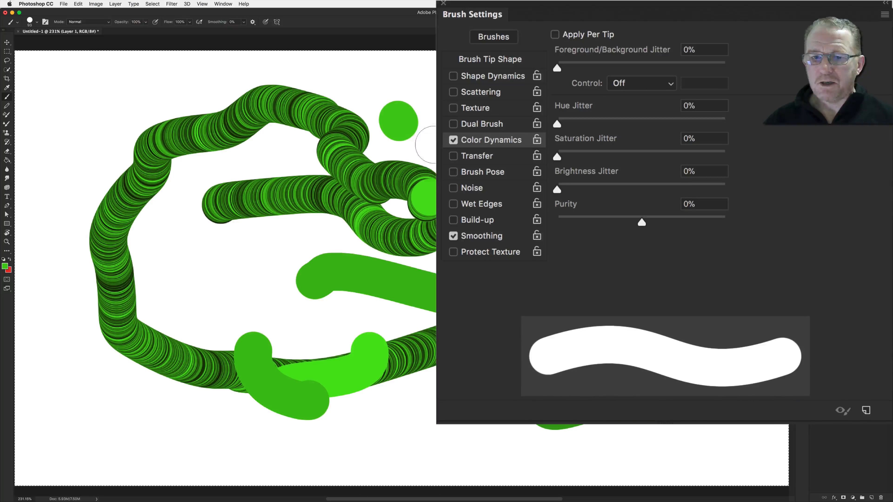
key("BackSpace")
left_click_drag(178, 165, 429, 167)
left_click_drag(640, 223, 810, 247)
left_click_drag(159, 245, 420, 242)
left_click_drag(155, 309, 404, 317)
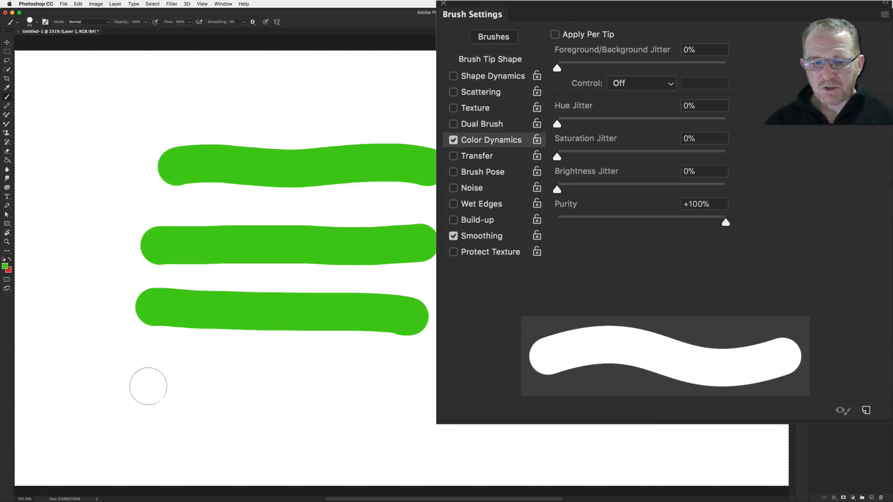
left_click_drag(141, 377, 408, 382)
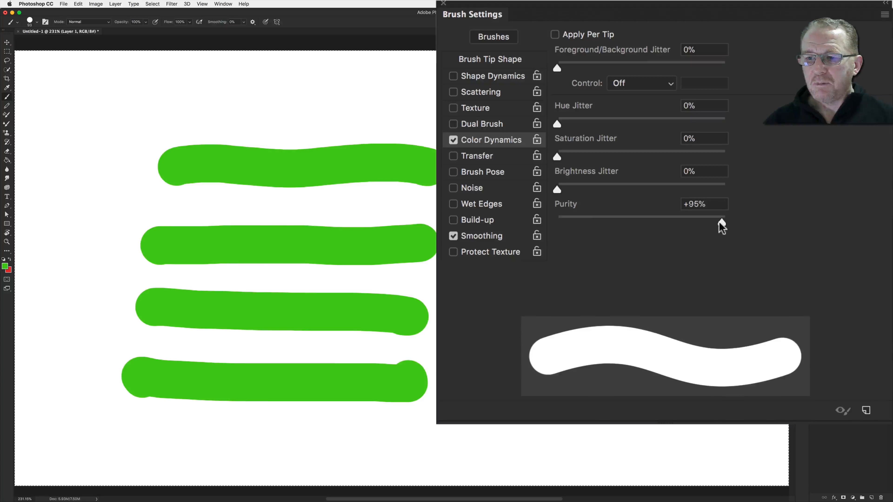
Set Purity to -100% and paint test strokes above the green ones
left_click_drag(721, 228, 494, 228)
mouse_move(204, 109)
left_mouse_down()
mouse_move(230, 106)
mouse_move(367, 119)
left_mouse_up()
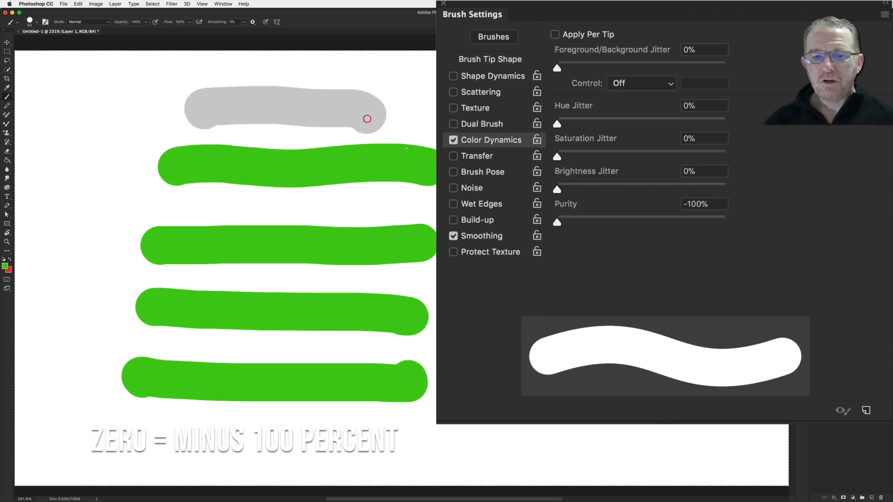
left_click_drag(547, 412, 500, 417)
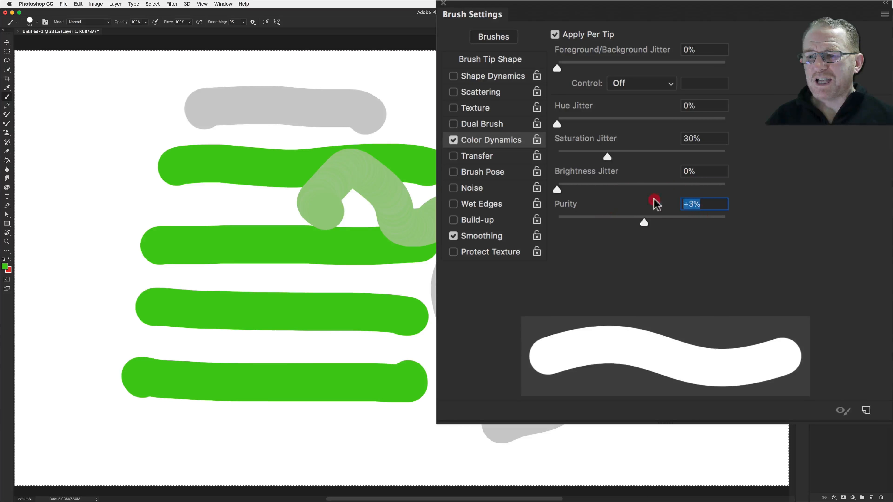
Set Purity to 0%, disable Color Dynamics, and enable Transfer
type("0")
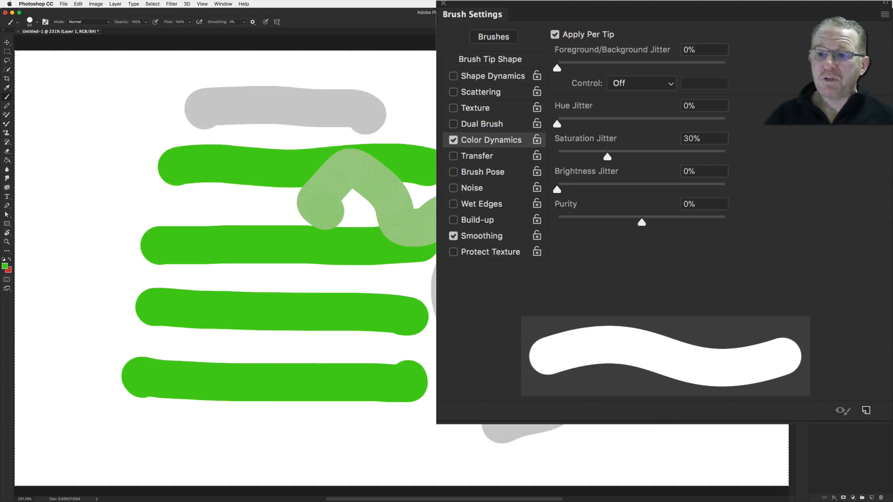
left_click(453, 140)
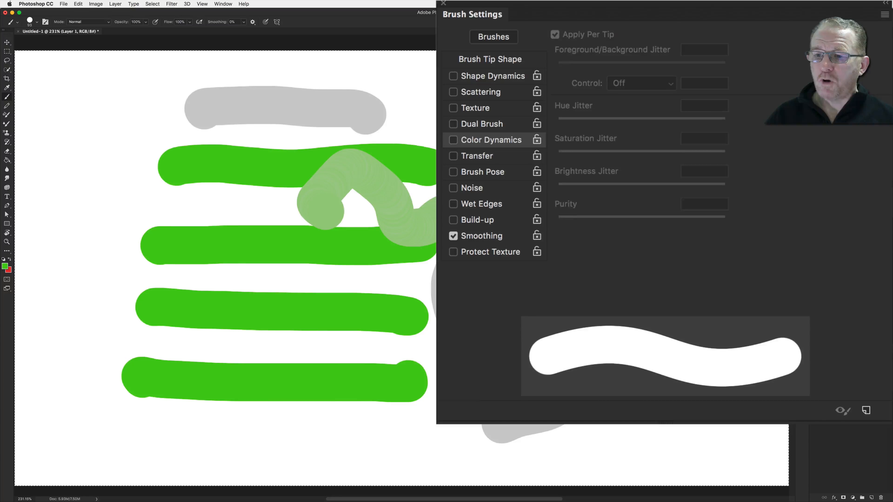
left_click(477, 156)
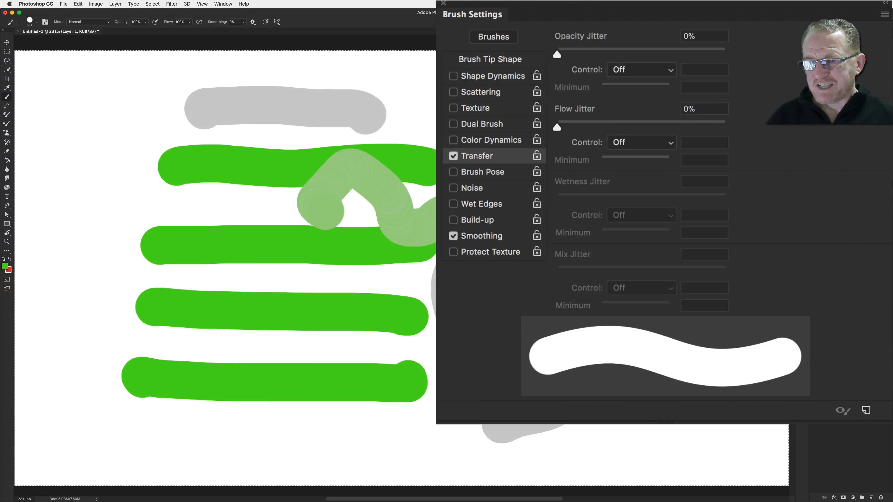
Clear the layer, set Opacity Jitter to 96%, and paint a looping stroke
key("BackSpace")
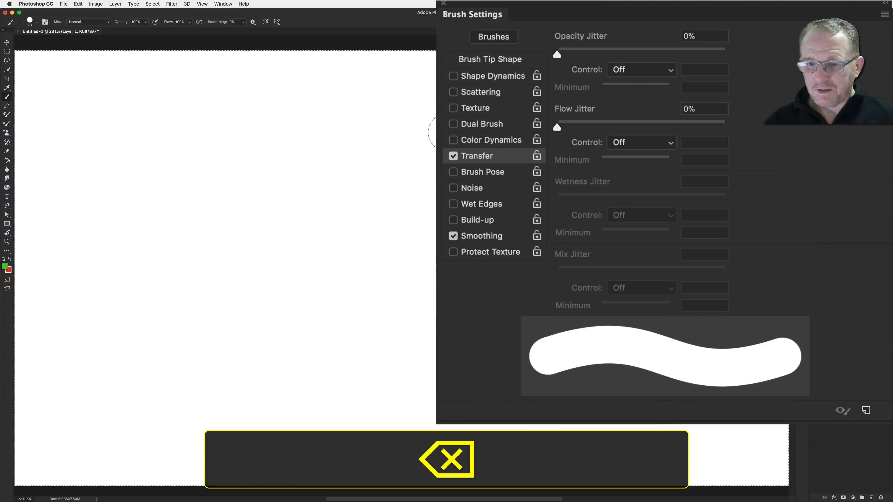
left_click_drag(557, 54, 710, 54)
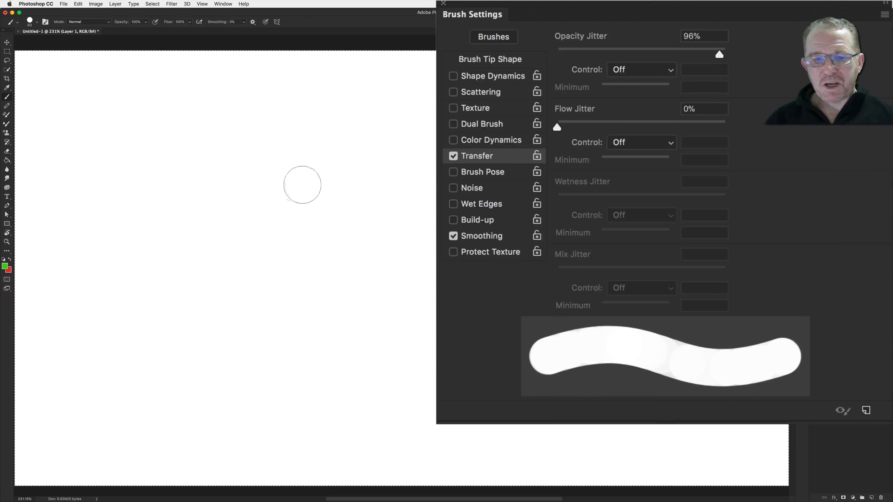
mouse_move(298, 178)
left_mouse_down()
mouse_move(347, 169)
mouse_move(457, 224)
mouse_move(424, 303)
mouse_move(321, 367)
mouse_move(218, 349)
mouse_move(219, 284)
mouse_move(167, 215)
mouse_move(293, 169)
mouse_move(311, 140)
mouse_move(436, 122)
left_mouse_up()
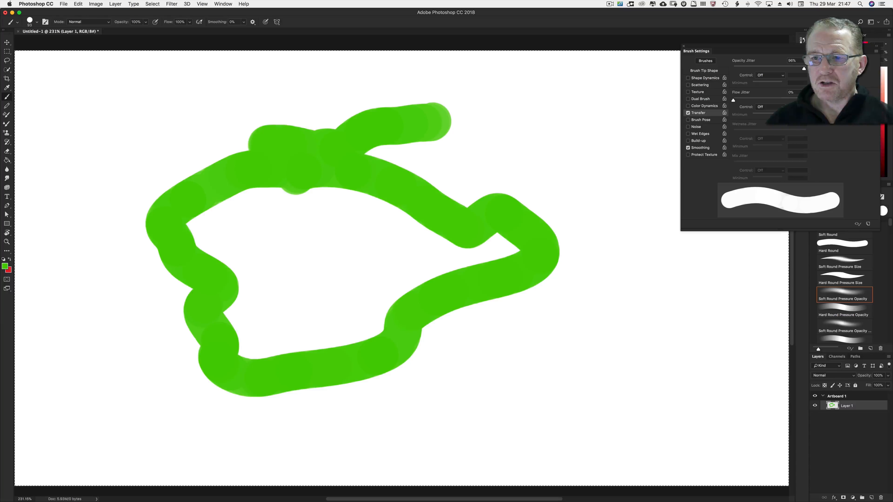
Set the brush tip Spacing to 97%, clear the layer, and paint a curving stroke of separate dabs
left_click(704, 71)
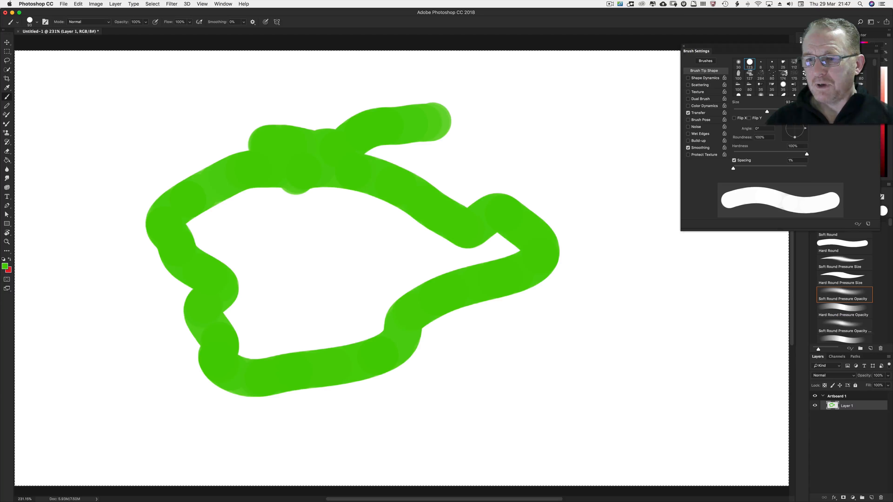
left_click_drag(733, 168, 768, 168)
key("BackSpace")
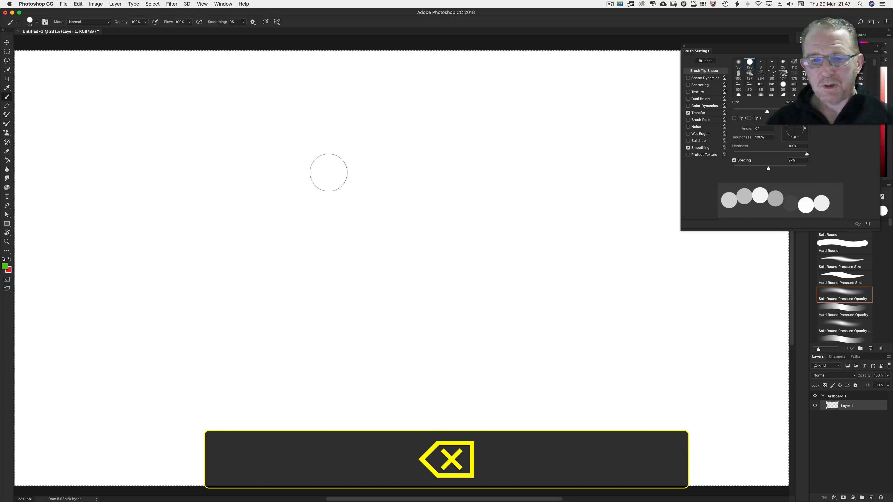
left_click(185, 184)
mouse_move(185, 184)
left_mouse_down()
mouse_move(345, 240)
mouse_move(508, 168)
mouse_move(389, 347)
mouse_move(338, 325)
left_mouse_up()
Set Spacing back to 1%, return to Transfer, and paint a looping stroke
left_click_drag(768, 168, 733, 168)
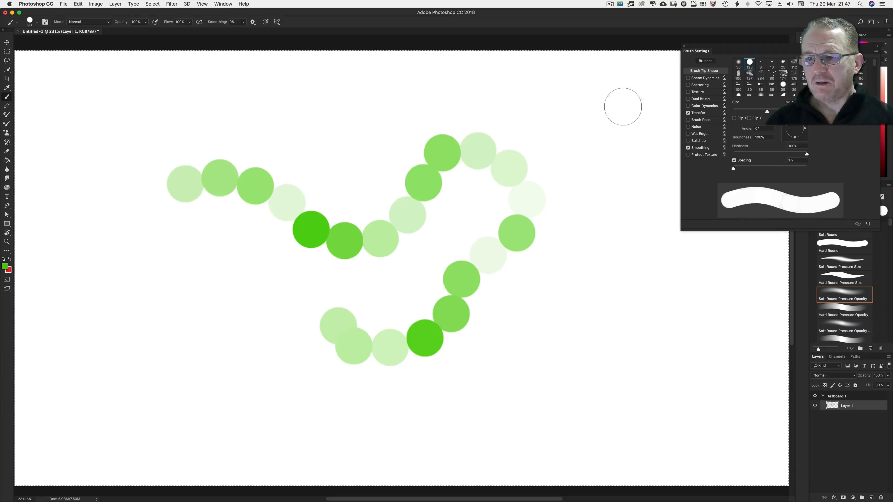
left_click(698, 113)
mouse_move(459, 126)
left_mouse_down()
mouse_move(527, 130)
mouse_move(562, 316)
mouse_move(426, 341)
mouse_move(424, 332)
left_mouse_up()
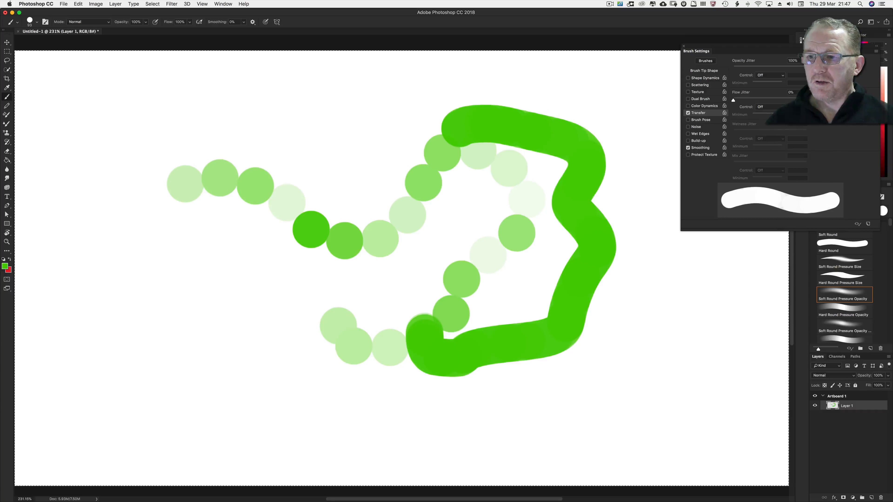
Set Opacity Jitter to 0% with its Control on Pen Pressure, clear the layer, and paint a stroke
left_click_drag(805, 69, 733, 69)
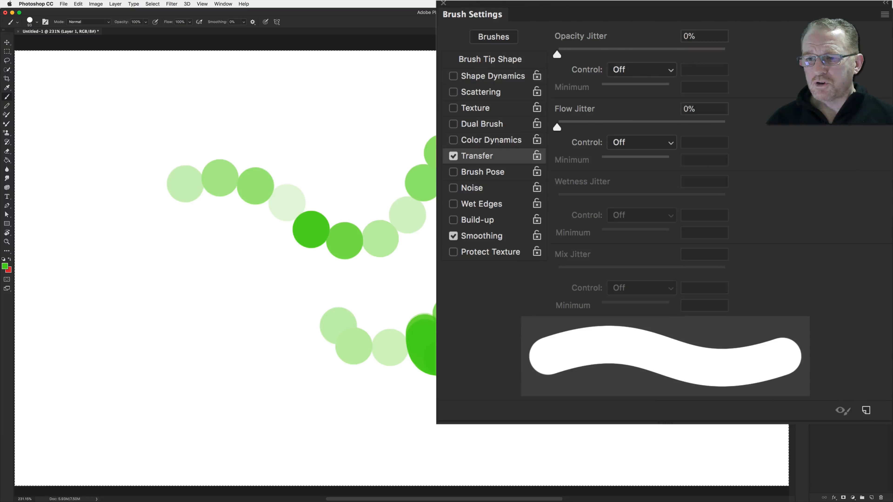
left_click(632, 69)
left_click(629, 91)
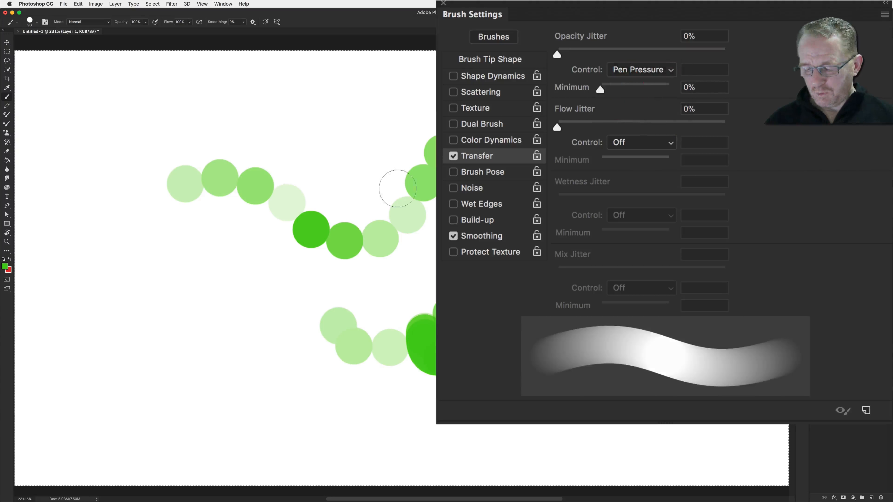
key("BackSpace")
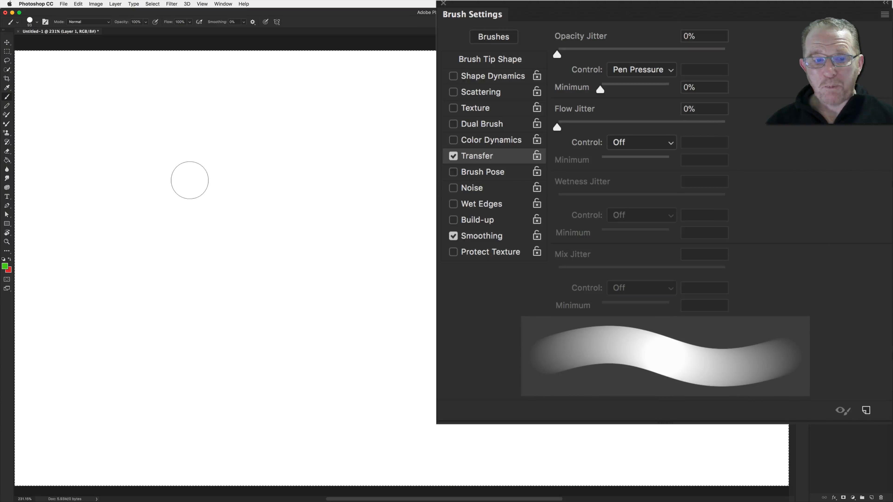
mouse_move(197, 187)
left_mouse_down()
mouse_move(328, 210)
mouse_move(382, 247)
mouse_move(445, 215)
mouse_move(520, 139)
mouse_move(540, 218)
mouse_move(503, 303)
mouse_move(387, 344)
mouse_move(312, 387)
mouse_move(159, 332)
mouse_move(176, 198)
mouse_move(239, 113)
mouse_move(281, 169)
left_mouse_up()
Set the Opacity Jitter Control to Fade with 25 steps and paint a test dab
left_click(626, 78)
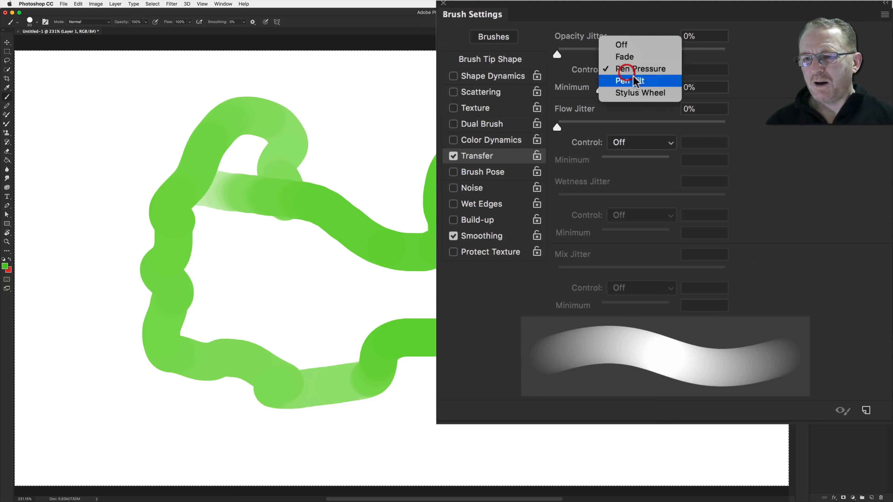
left_click(622, 54)
left_click(696, 69)
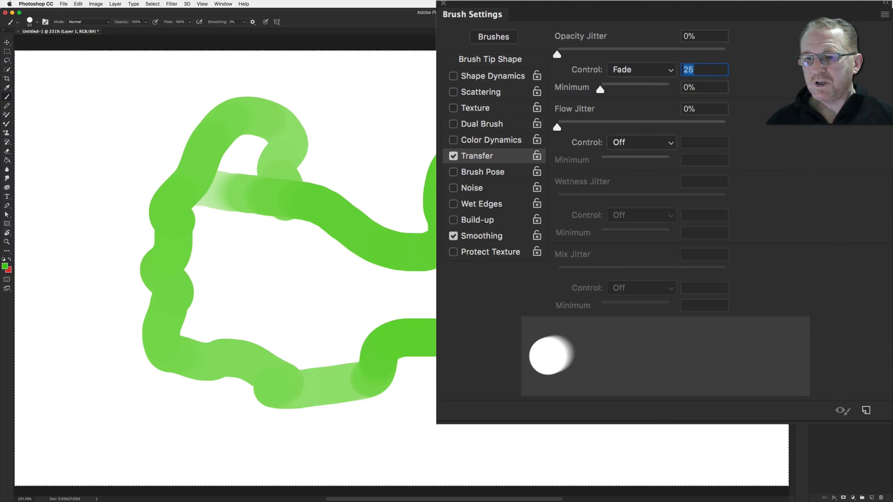
key("BackSpace")
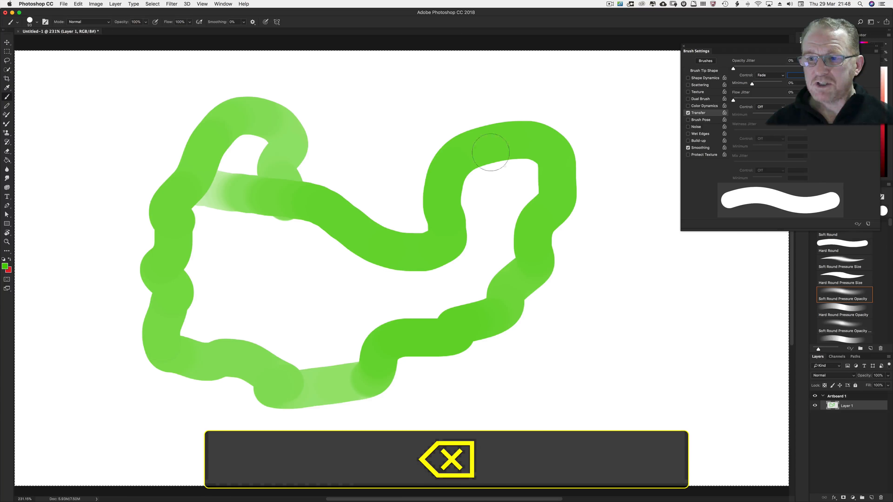
type("25")
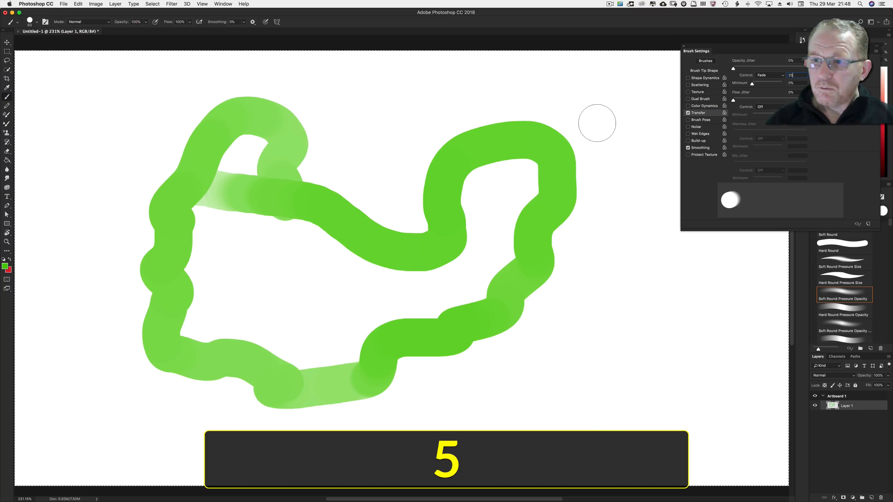
key("Return")
left_click(334, 152)
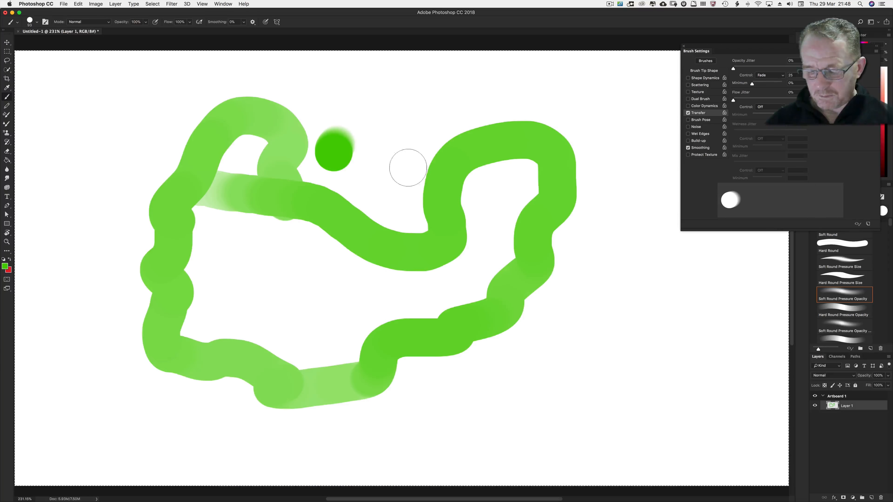
Clear the layer, paint a test dab, and set the Fade steps to 300
key("BackSpace")
left_click(207, 224)
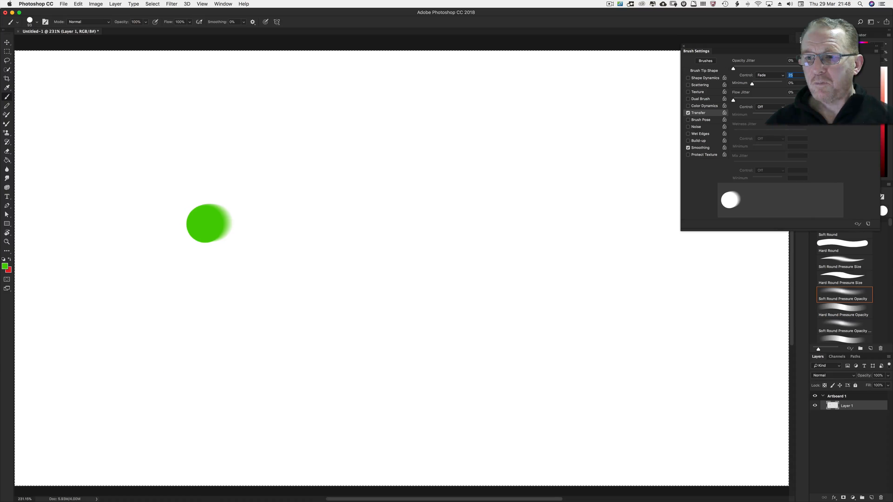
type("300")
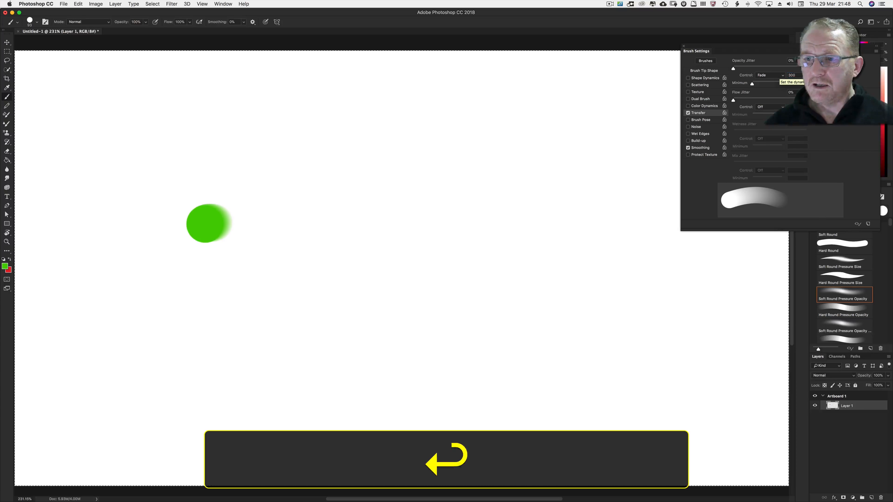
Paint five test strokes with the Opacity Jitter fading over 300 steps
left_click_drag(306, 164, 420, 187)
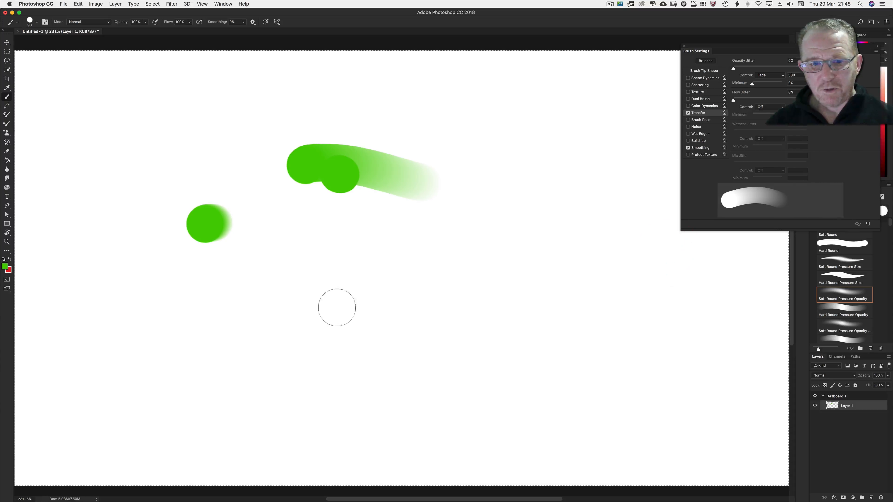
left_click_drag(327, 299, 448, 316)
mouse_move(453, 139)
left_mouse_down()
mouse_move(484, 144)
mouse_move(561, 188)
left_mouse_up()
left_click_drag(527, 279, 648, 355)
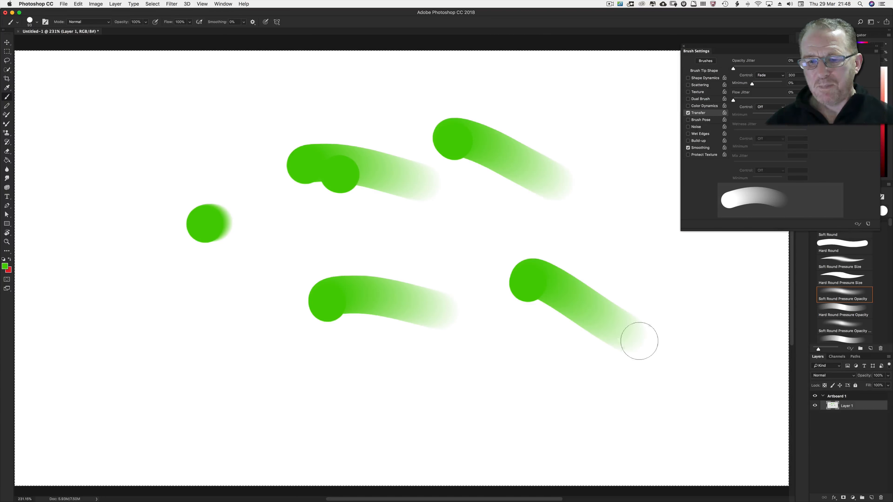
left_click_drag(570, 203, 654, 297)
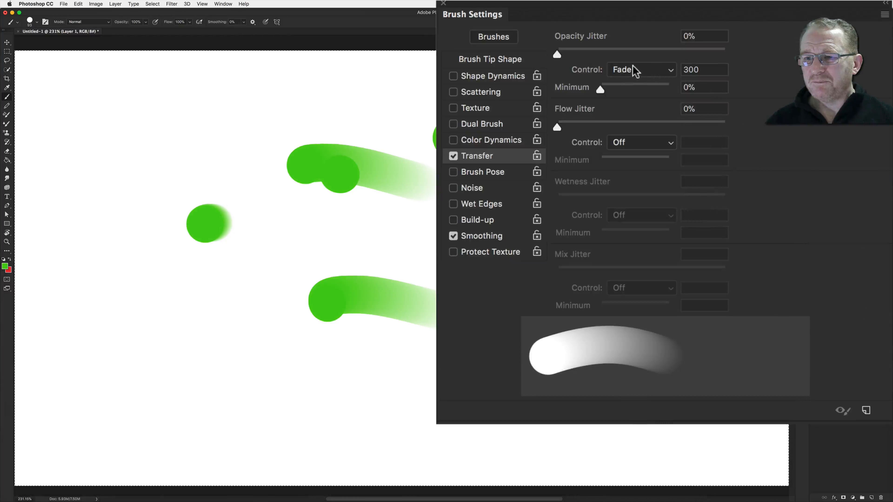
Turn the Opacity Jitter Control off, set Flow Jitter to 100%, and paint a test stroke
left_click(635, 70)
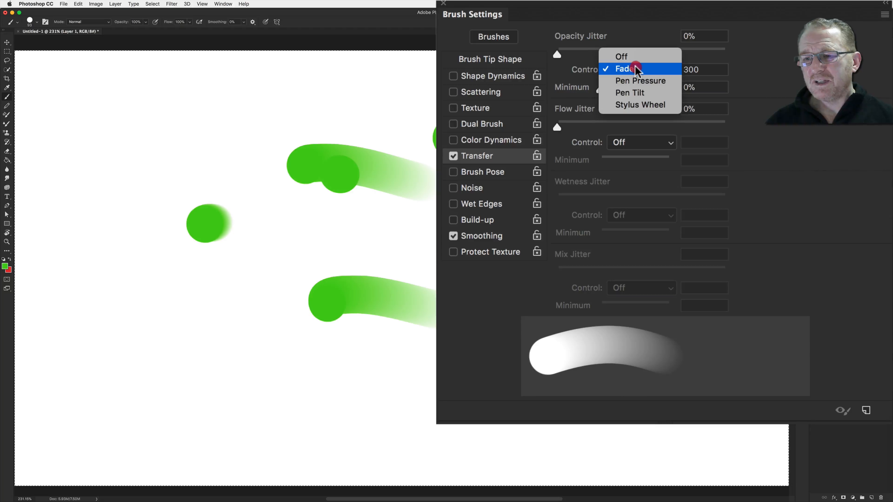
left_click(627, 57)
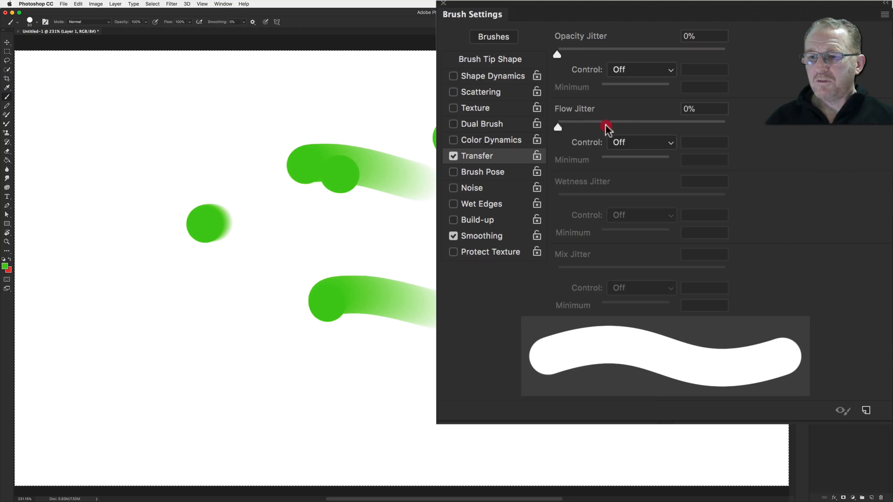
left_click_drag(606, 126, 749, 160)
mouse_move(360, 249)
left_mouse_down()
mouse_move(375, 379)
mouse_move(269, 381)
mouse_move(232, 273)
left_mouse_up()
Set the brush tip Spacing to 84%, paint a dotted looping stroke, and set Spacing back to 1%
left_click(533, 52)
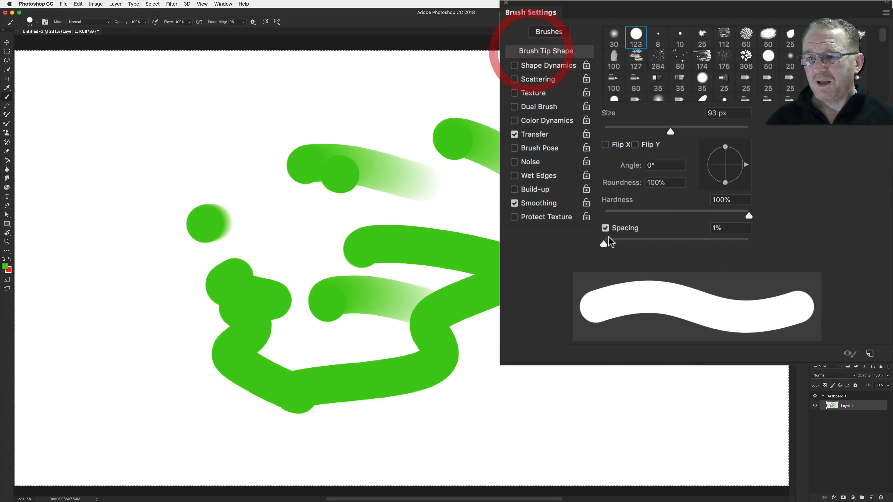
left_click_drag(607, 245, 664, 244)
mouse_move(426, 125)
left_mouse_down()
mouse_move(324, 106)
mouse_move(183, 169)
mouse_move(119, 243)
mouse_move(166, 367)
mouse_move(373, 350)
left_mouse_up()
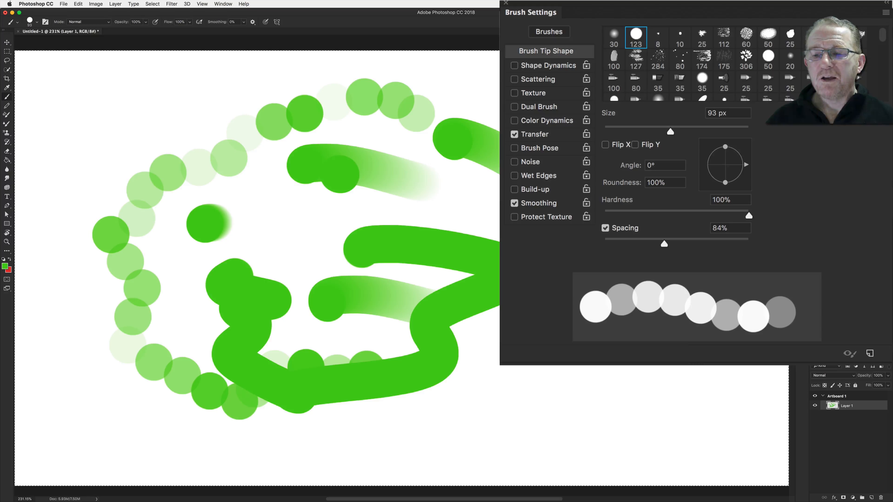
left_click_drag(664, 244, 584, 247)
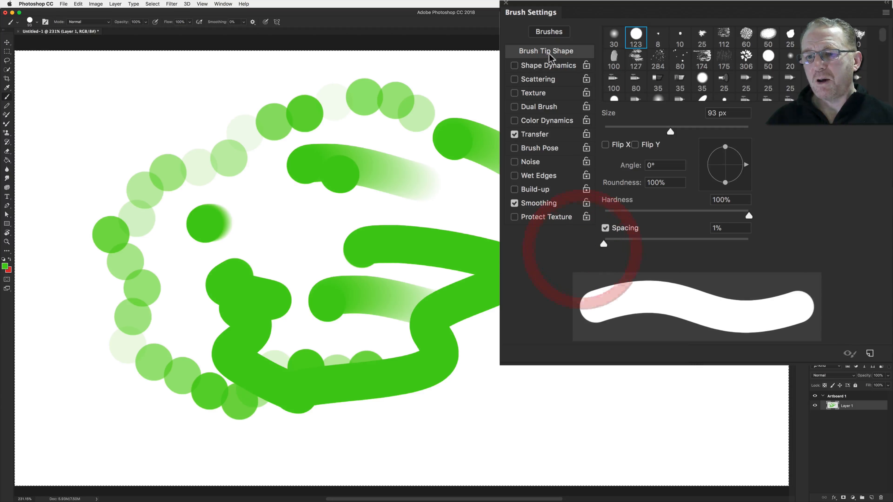
In Transfer, set Flow Jitter to 0% with its Control on Pen Pressure
left_click(537, 134)
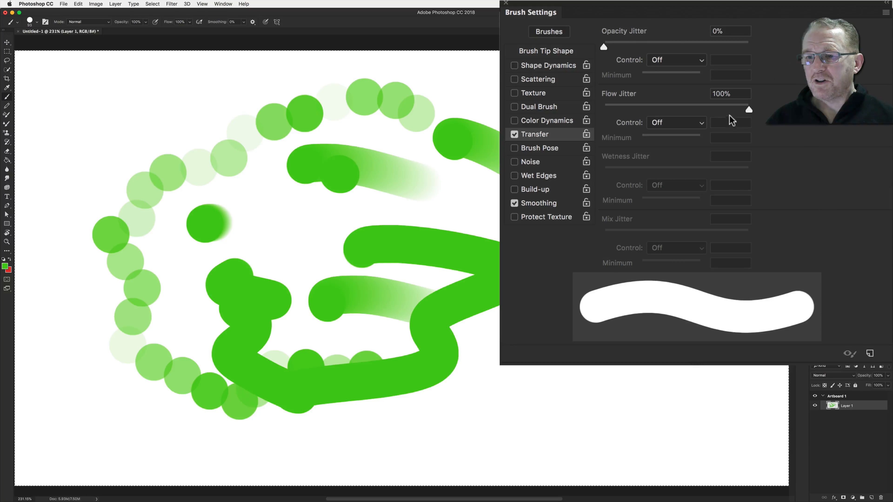
left_click(602, 114)
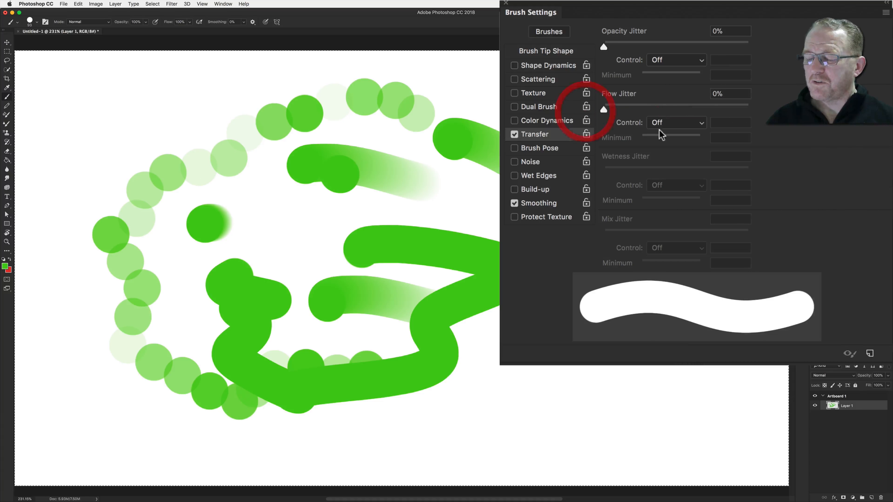
left_click(670, 123)
left_click(668, 143)
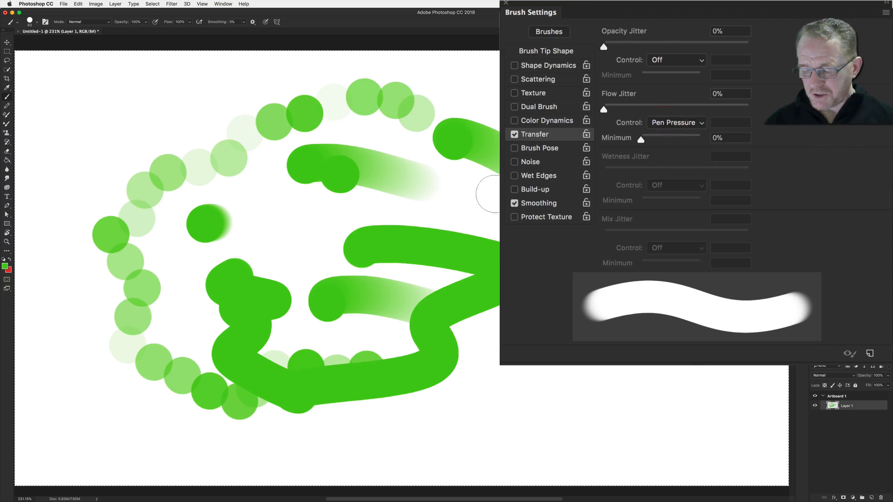
Clear the layer and paint several test strokes with the Pen Pressure flow setting
key("BackSpace")
left_click_drag(235, 171, 272, 181)
mouse_move(431, 217)
left_mouse_down()
mouse_move(514, 235)
mouse_move(532, 254)
mouse_move(448, 339)
mouse_move(339, 355)
left_mouse_up()
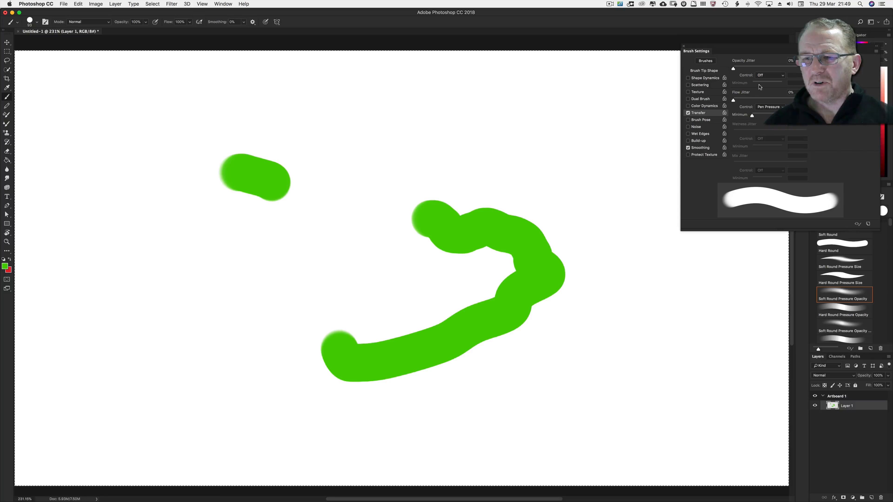
mouse_move(752, 116)
left_mouse_down()
mouse_move(761, 116)
mouse_move(752, 116)
left_mouse_up()
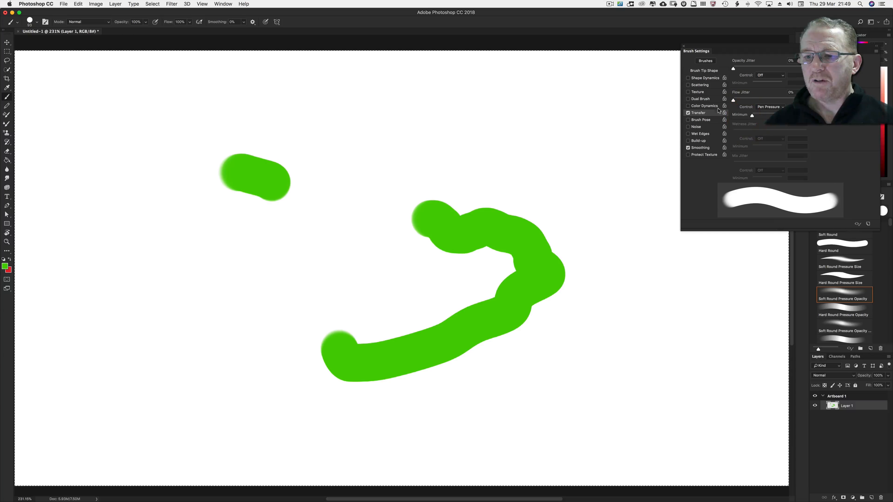
mouse_move(533, 133)
left_mouse_down()
mouse_move(562, 144)
mouse_move(636, 224)
mouse_move(622, 267)
left_mouse_up()
Set the Flow Jitter Control to Pen Tilt and paint several test strokes
left_click(769, 107)
left_click(629, 153)
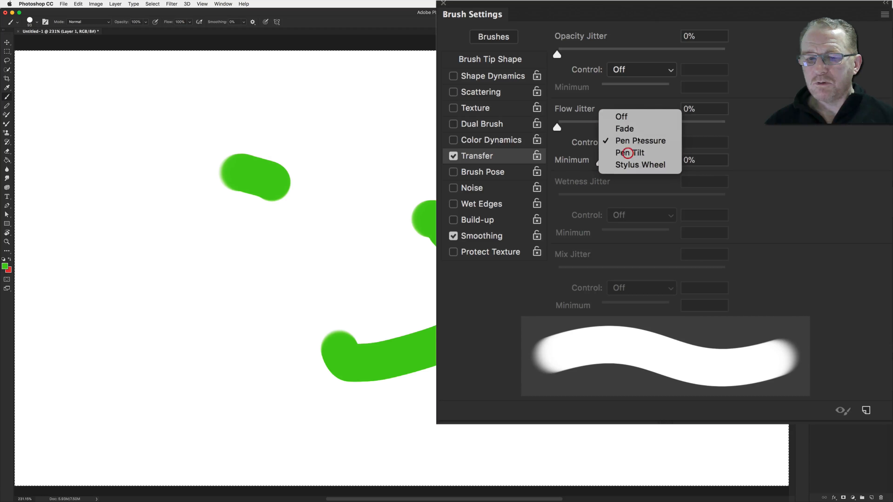
left_click(368, 120)
left_click_drag(368, 120, 404, 123)
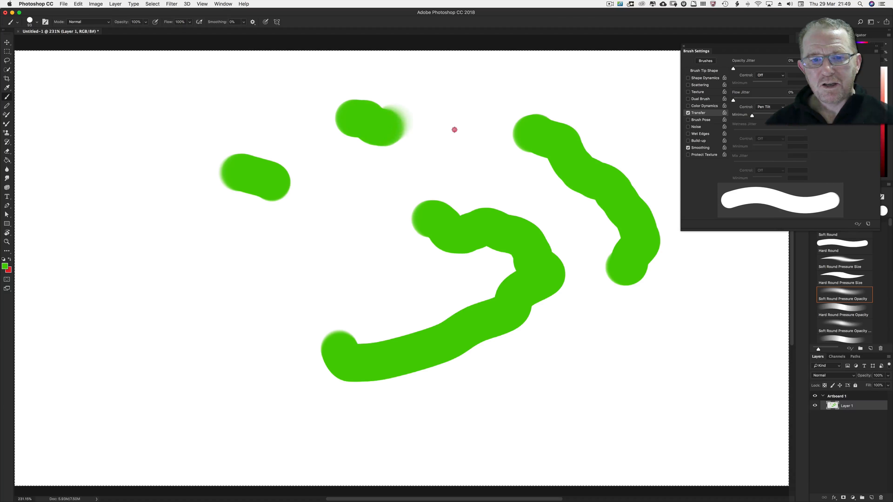
mouse_move(478, 140)
left_mouse_down()
mouse_move(469, 160)
mouse_move(329, 202)
mouse_move(293, 278)
mouse_move(243, 302)
mouse_move(213, 301)
mouse_move(217, 282)
mouse_move(199, 268)
mouse_move(150, 290)
mouse_move(198, 359)
mouse_move(237, 391)
mouse_move(277, 410)
mouse_move(381, 419)
mouse_move(397, 392)
mouse_move(370, 373)
mouse_move(359, 331)
mouse_move(401, 270)
mouse_move(471, 220)
mouse_move(495, 143)
mouse_move(469, 114)
mouse_move(461, 129)
mouse_move(490, 111)
left_mouse_up()
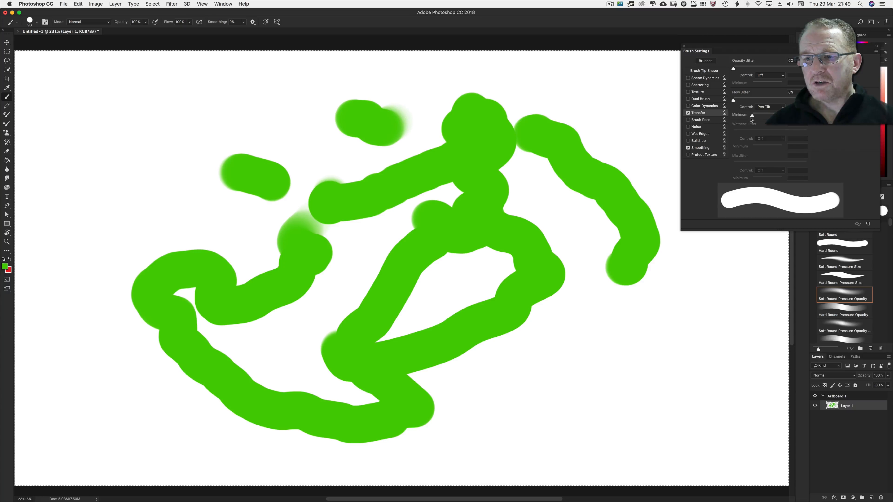
mouse_move(585, 103)
left_mouse_down()
mouse_move(609, 100)
mouse_move(594, 121)
mouse_move(566, 132)
mouse_move(618, 241)
mouse_move(707, 312)
mouse_move(698, 337)
mouse_move(634, 364)
mouse_move(588, 356)
mouse_move(615, 381)
mouse_move(502, 421)
mouse_move(487, 408)
mouse_move(499, 377)
mouse_move(486, 357)
mouse_move(426, 347)
mouse_move(440, 334)
mouse_move(436, 323)
mouse_move(408, 300)
left_mouse_up()
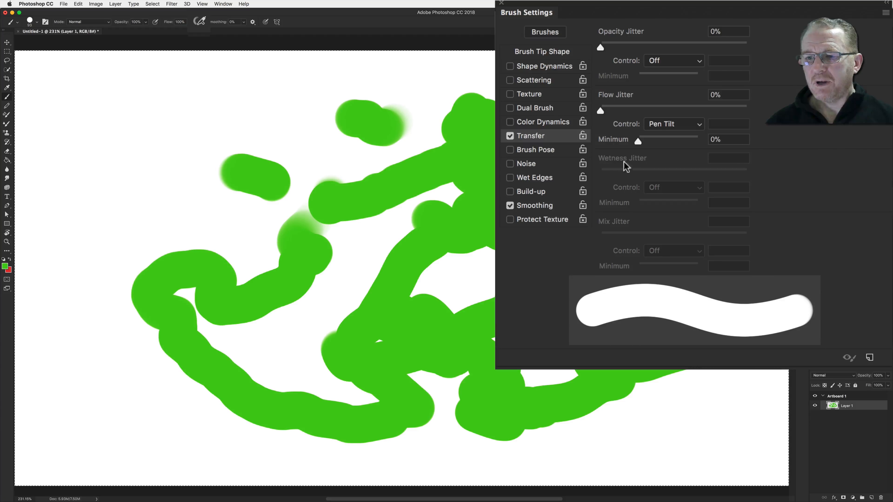
Enable Brush Pose, set Transfer's Opacity Jitter Control to Pen Pressure, and open the Brush Pose settings
left_click(509, 136)
left_click(524, 151)
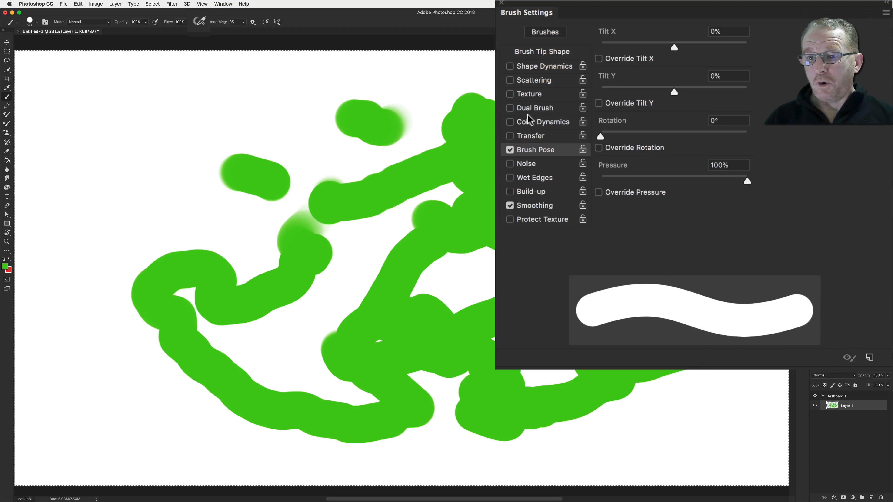
left_click(527, 136)
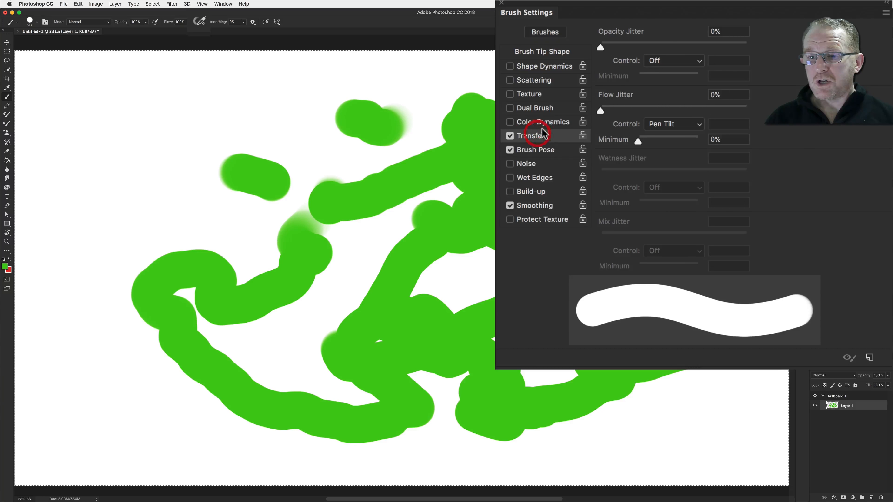
left_click(655, 63)
left_click(662, 82)
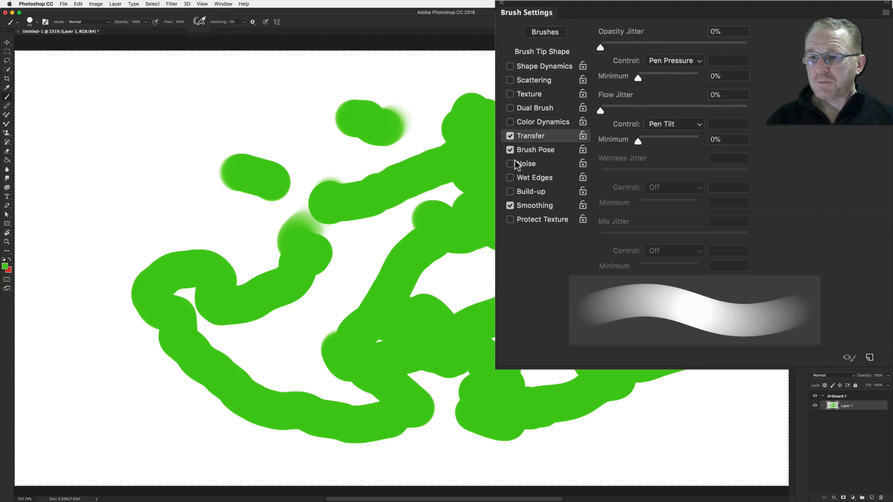
left_click(533, 151)
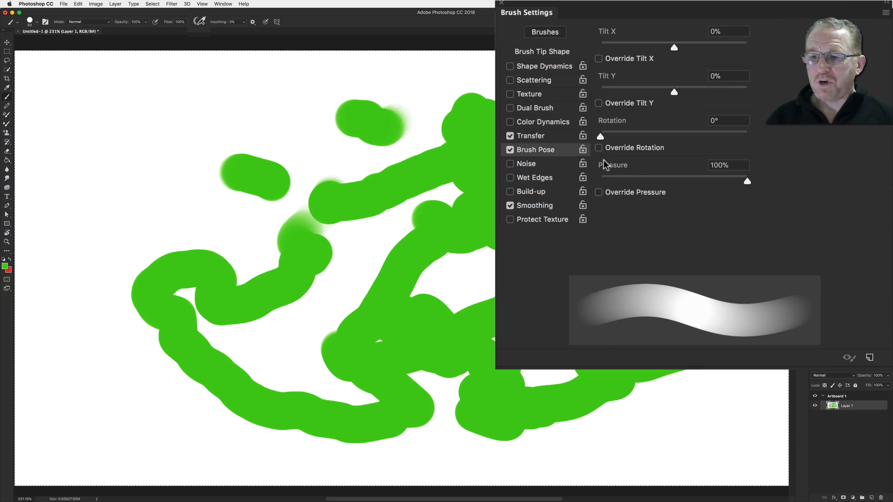
Clear the layer and paint several test strokes with Brush Pose enabled
key("BackSpace")
mouse_move(153, 146)
left_mouse_down()
mouse_move(224, 176)
mouse_move(347, 203)
mouse_move(333, 264)
mouse_move(213, 309)
mouse_move(188, 232)
left_mouse_up()
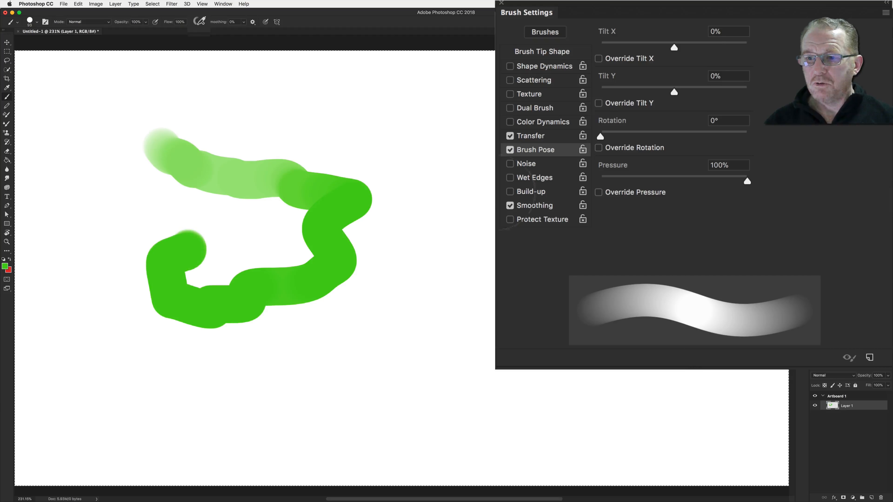
mouse_move(373, 165)
left_mouse_down()
mouse_move(434, 141)
mouse_move(509, 192)
left_mouse_up()
left_click_drag(508, 273, 499, 303)
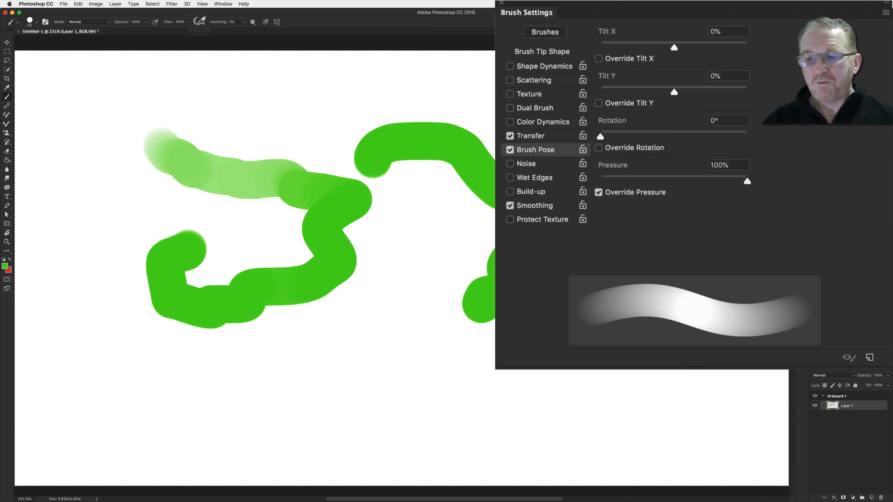
mouse_move(457, 225)
left_mouse_down()
mouse_move(463, 254)
mouse_move(419, 281)
mouse_move(402, 330)
mouse_move(448, 353)
mouse_move(533, 314)
left_mouse_up()
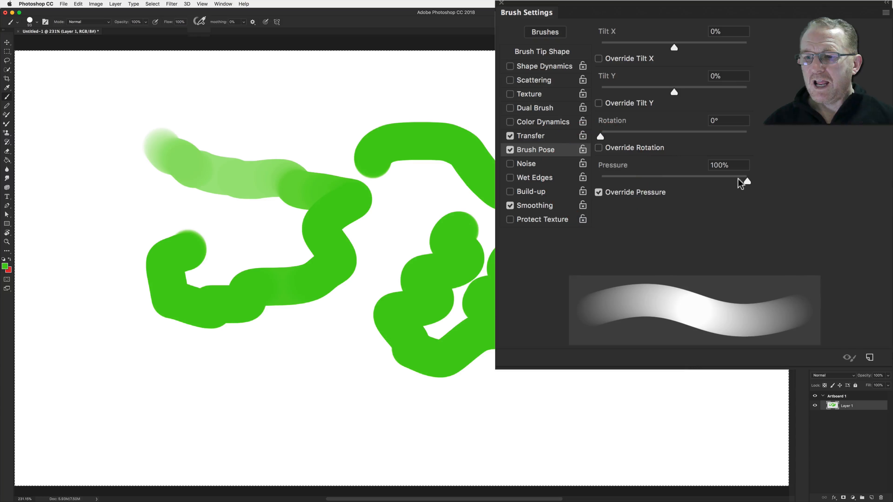
Set the Brush Pose Pressure to 52%, then clear the layer and paint three test strokes
left_click_drag(740, 181, 670, 190)
key("BackSpace")
mouse_move(204, 216)
left_mouse_down()
mouse_move(366, 231)
mouse_move(323, 307)
mouse_move(261, 321)
mouse_move(499, 243)
mouse_move(444, 153)
left_mouse_up()
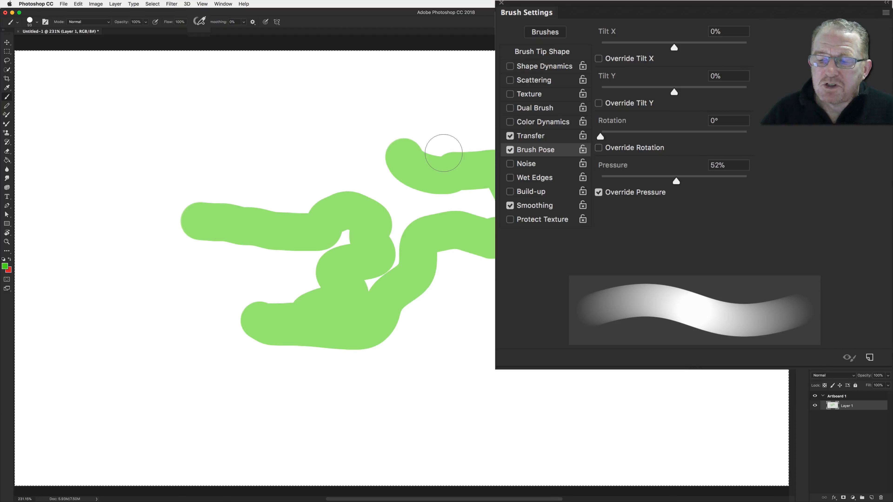
mouse_move(229, 166)
left_mouse_down()
mouse_move(304, 124)
mouse_move(365, 116)
mouse_move(542, 120)
left_mouse_up()
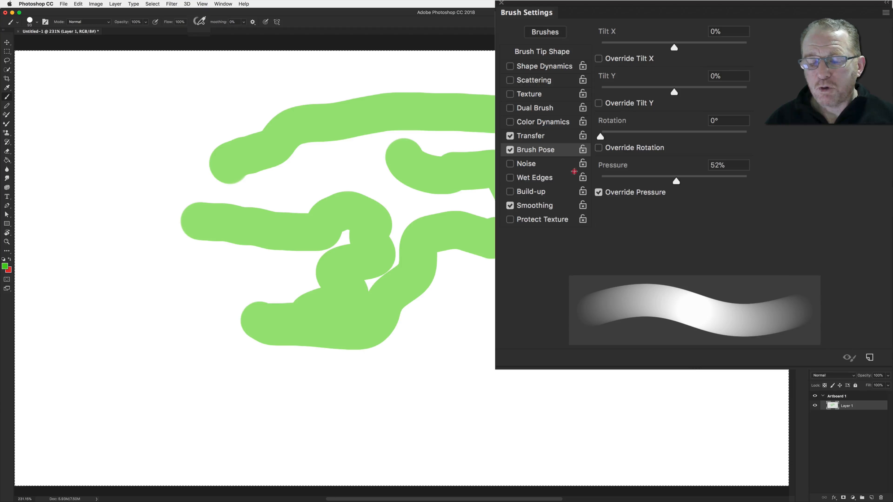
mouse_move(557, 301)
left_mouse_down()
mouse_move(475, 355)
mouse_move(434, 367)
left_mouse_up()
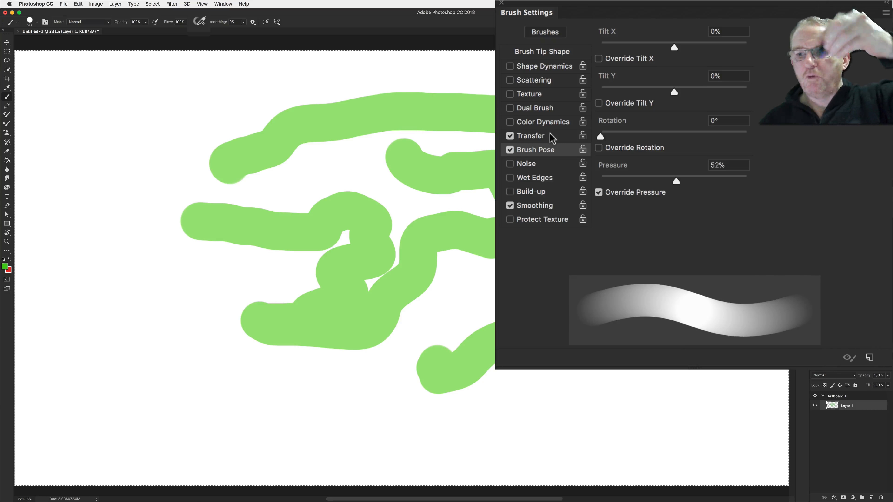
Turn off Override Pressure and set Tilt Y to 59%
left_click(599, 192)
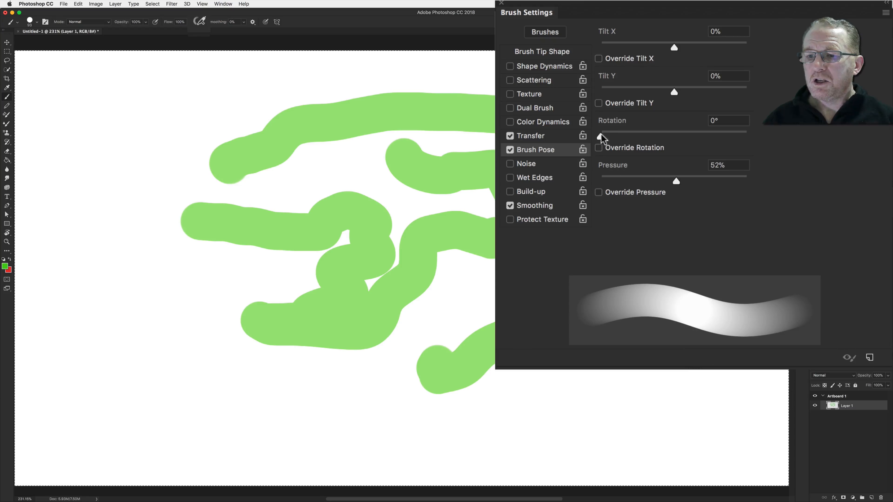
left_click_drag(614, 137, 666, 135)
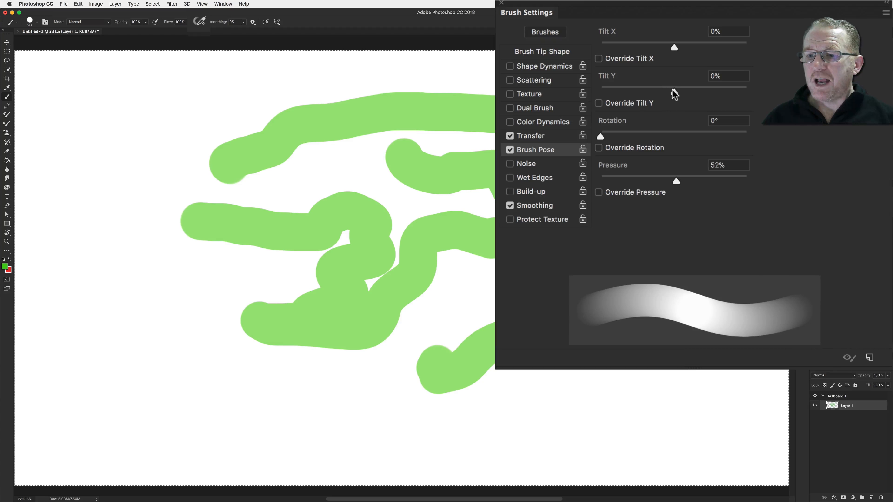
left_click_drag(672, 92, 695, 94)
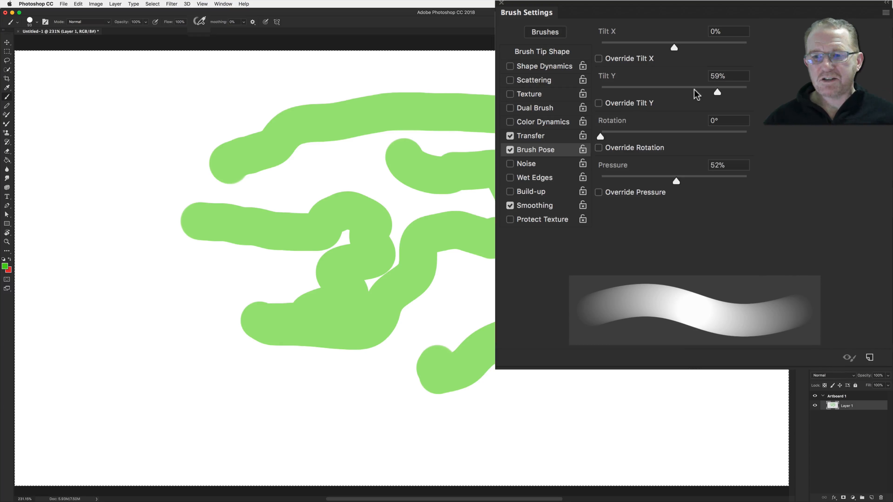
Disable Brush Pose, enable Noise, return to Brush Tip Shape, and paint soft-edged test strokes
left_click(509, 150)
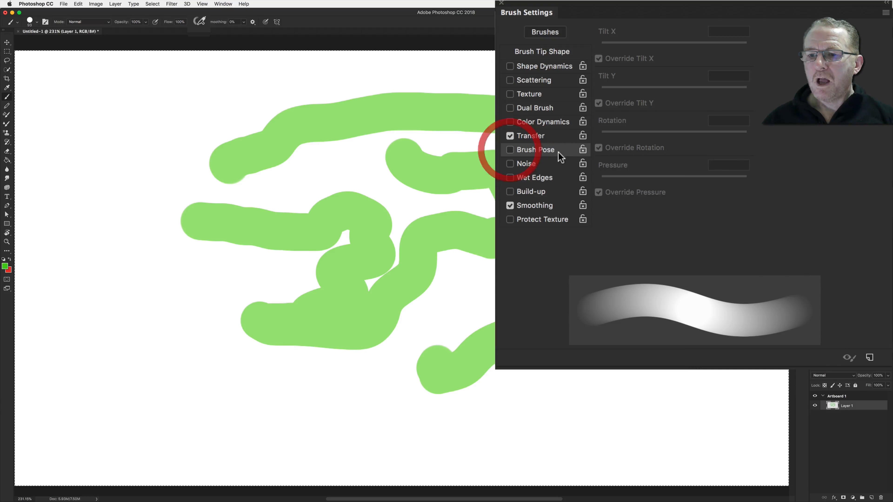
left_click(510, 164)
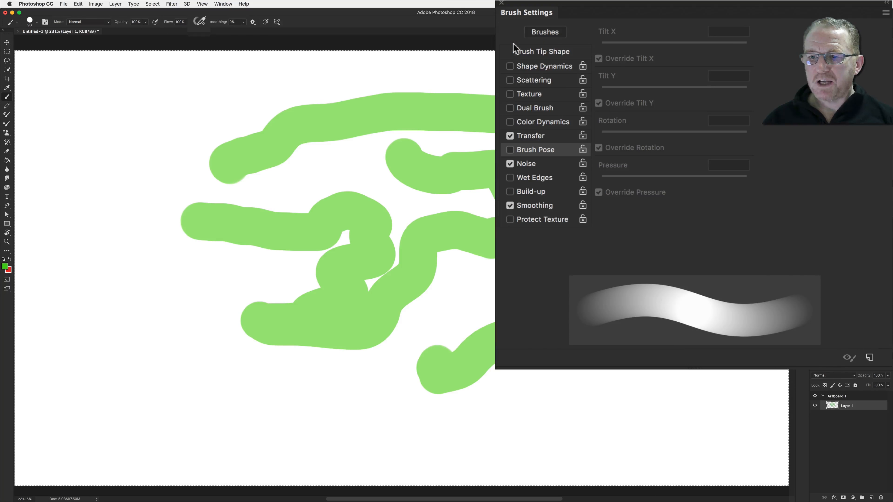
left_click(531, 51)
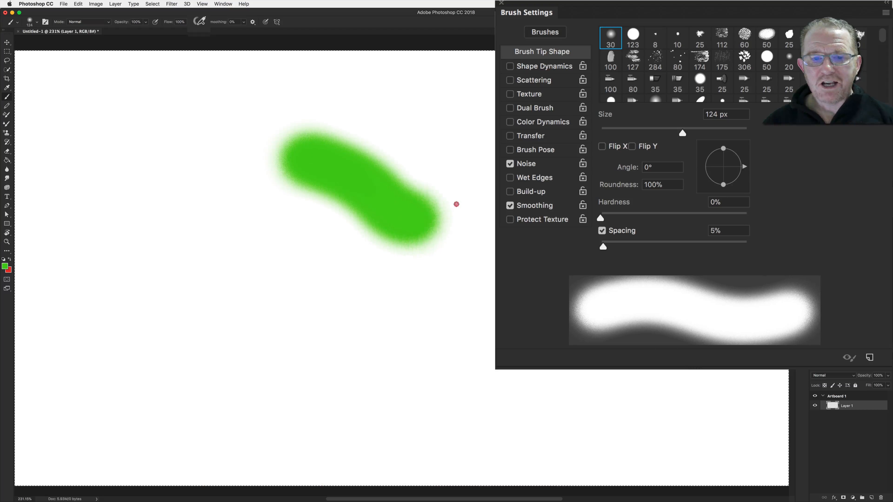
left_click_drag(456, 201, 491, 172)
mouse_move(334, 311)
left_mouse_down()
mouse_move(197, 285)
mouse_move(207, 152)
mouse_move(493, 85)
left_mouse_up()
mouse_move(490, 352)
left_mouse_down()
mouse_move(433, 363)
mouse_move(395, 353)
left_mouse_up()
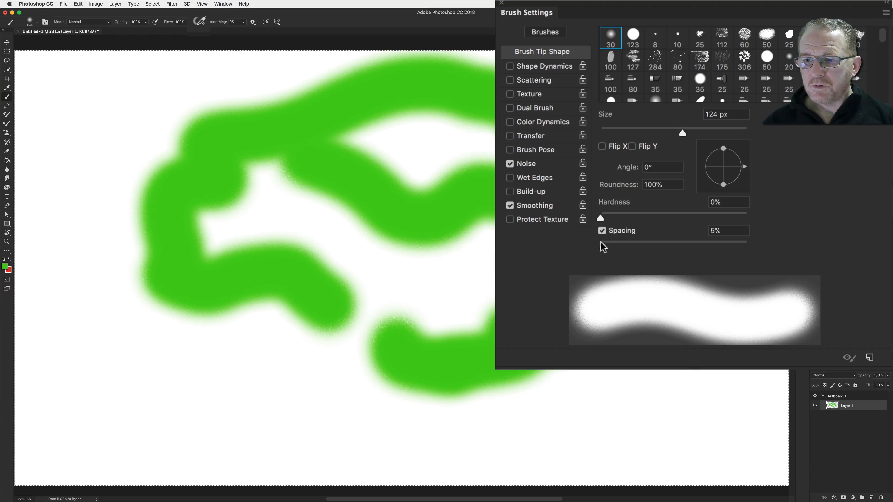
Set Spacing to 35%, paint a looping stroke, and clear the layer
left_click_drag(603, 245, 624, 246)
mouse_move(383, 288)
left_mouse_down()
mouse_move(375, 359)
mouse_move(188, 372)
left_mouse_up()
key("BackSpace")
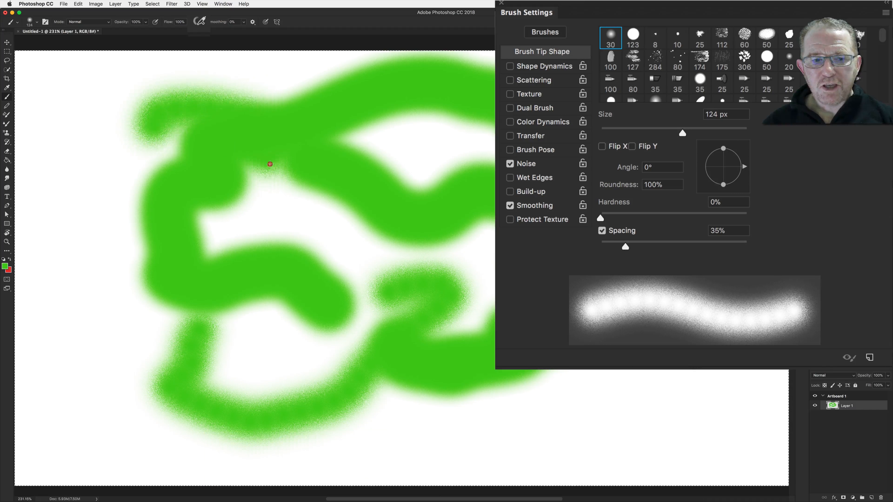
Clear the layer and paint two test strokes with the noisy soft brush
key("BackSpace")
mouse_move(320, 190)
left_mouse_down()
mouse_move(391, 194)
mouse_move(370, 339)
mouse_move(181, 279)
mouse_move(307, 143)
mouse_move(555, 161)
left_mouse_up()
mouse_move(608, 287)
left_mouse_down()
mouse_move(530, 369)
mouse_move(489, 378)
left_mouse_up()
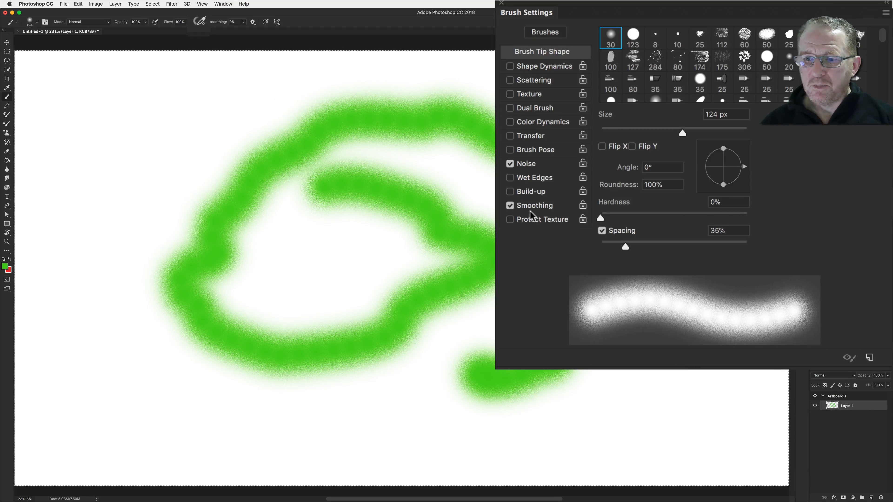
Turn off Noise, turn on Wet Edges, clear the layer, set Spacing to 1%, and paint a looping test stroke
left_click(510, 164)
left_click(510, 178)
key("BackSpace")
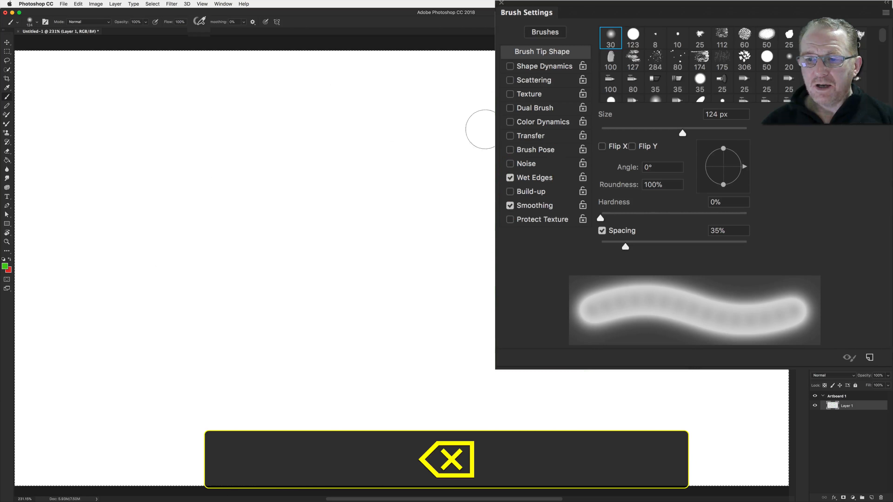
left_click_drag(625, 247, 536, 239)
mouse_move(287, 195)
left_mouse_down()
mouse_move(338, 204)
mouse_move(472, 177)
mouse_move(510, 270)
mouse_move(284, 389)
mouse_move(208, 255)
mouse_move(263, 190)
left_mouse_up()
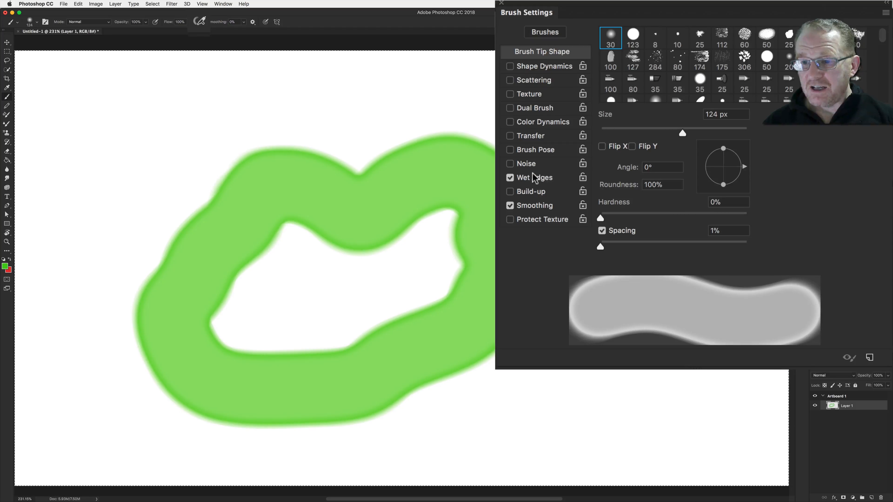
Switch Wet Edges off and Build-up on, clear the layer, and hold the brush in one spot to build up a dab
left_click(509, 178)
left_click(509, 192)
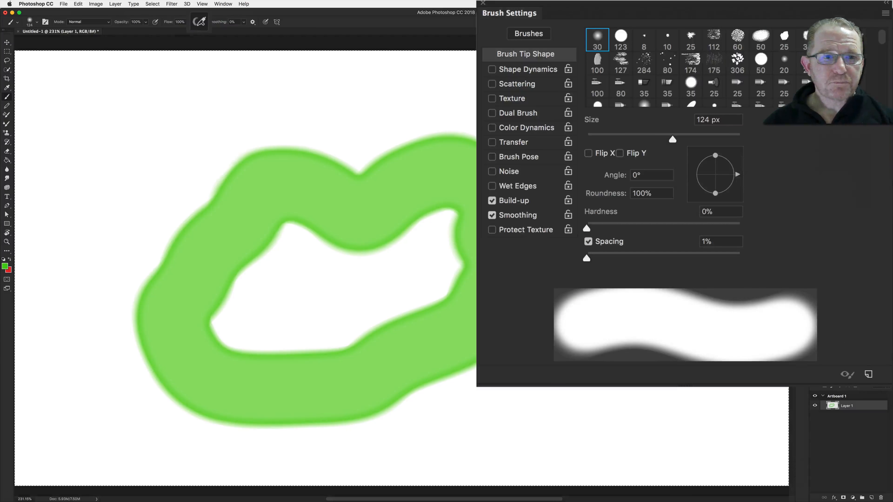
key("BackSpace")
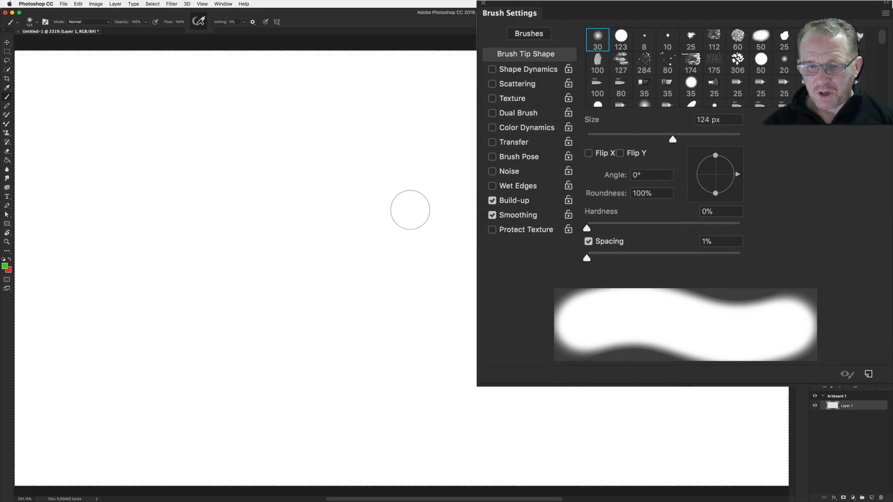
left_click(412, 215)
left_click_drag(412, 215, 412, 217)
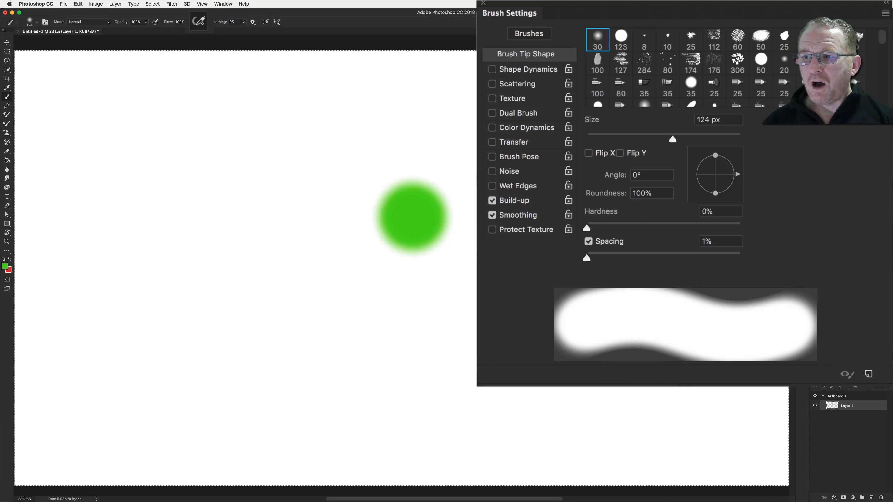
Toggle the Brush Preview option in the View menu's Show extras
left_click(860, 61)
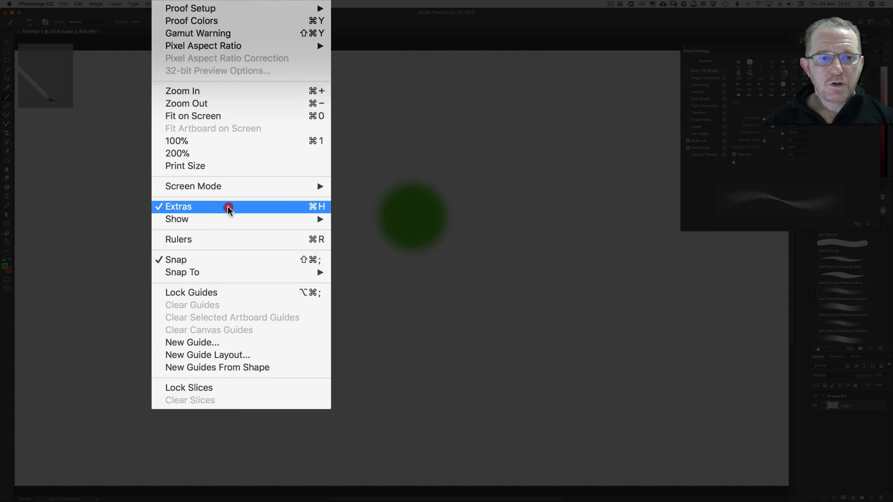
mouse_move(237, 127)
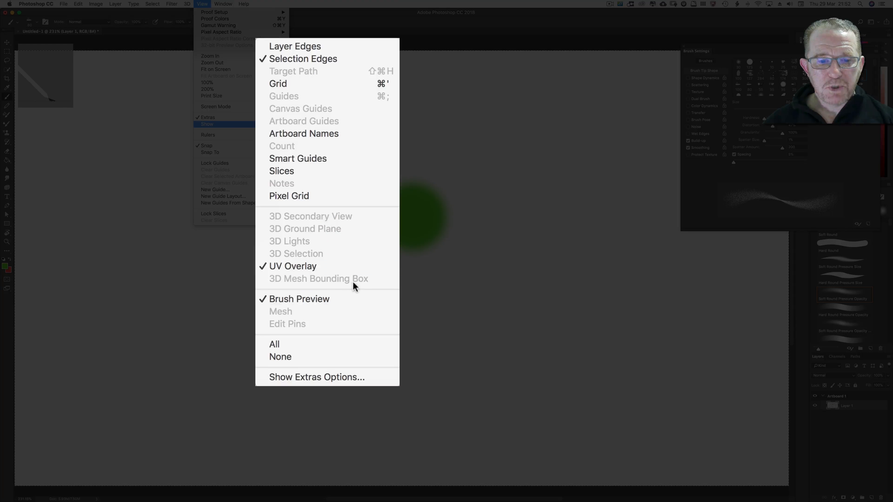
left_click(355, 301)
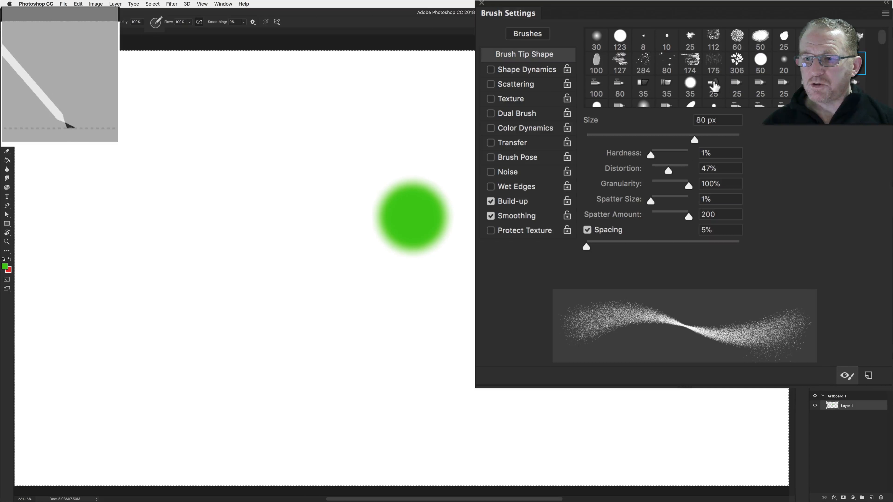
Select a bristle tip and an erodible tip to preview them, then return to the 30 px soft round tip
left_click(712, 85)
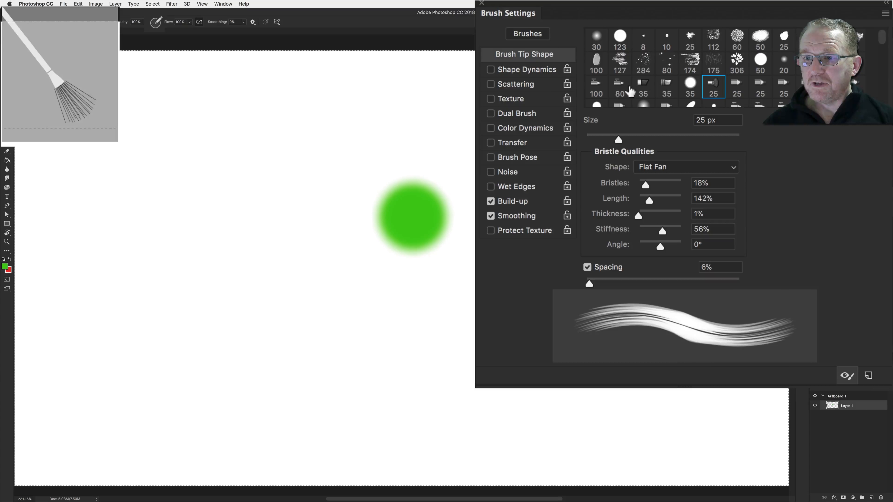
left_click(596, 87)
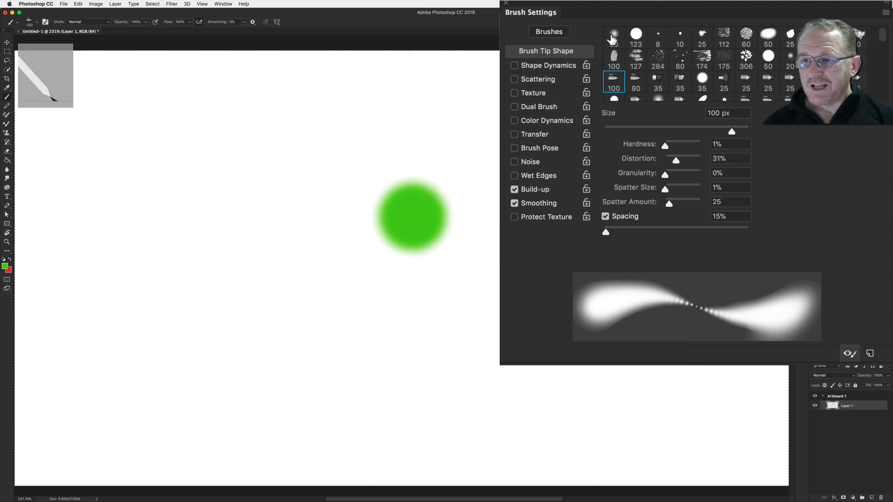
left_click(613, 37)
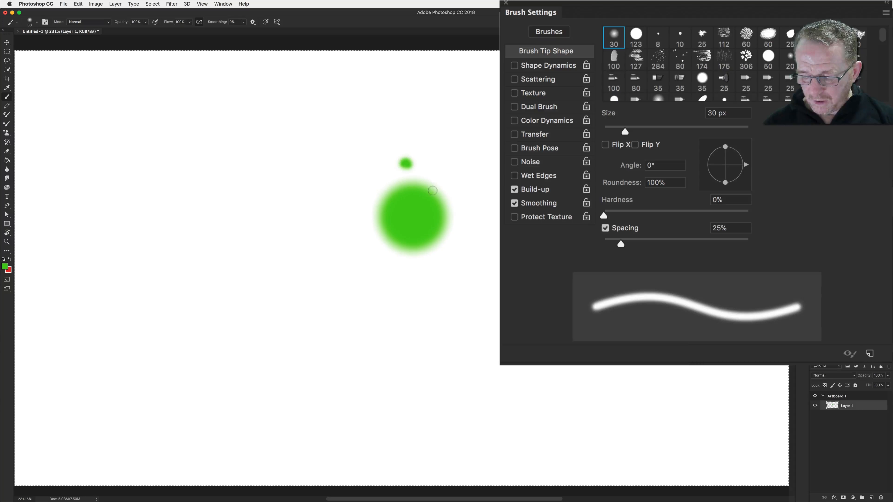
Enlarge the brush to 250 px and paint large soft strokes and a dab, with Build-up switched off
key("bracketright")
key("bracketright")
key("bracketright")
key("bracketright")
key("bracketright")
key("bracketright")
key("bracketright")
key("bracketright")
key("bracketright")
key("bracketright")
key("bracketright")
key("bracketright")
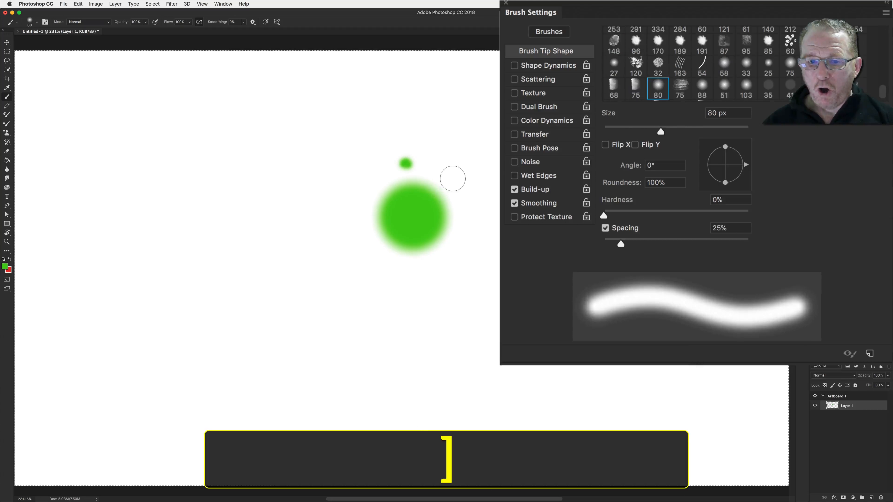
left_click(515, 182)
mouse_move(515, 182)
left_mouse_down()
mouse_move(464, 275)
mouse_move(277, 307)
mouse_move(257, 191)
mouse_move(441, 170)
mouse_move(493, 225)
left_mouse_up()
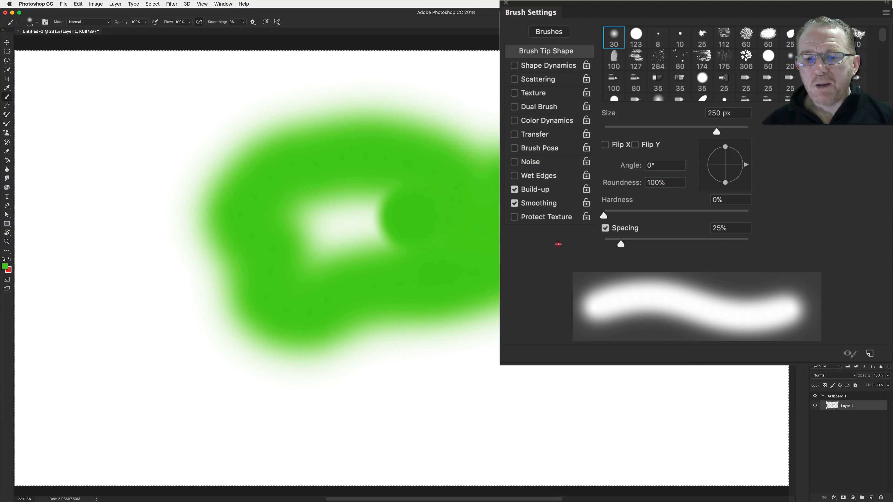
mouse_move(545, 302)
left_mouse_down()
mouse_move(552, 334)
mouse_move(412, 407)
mouse_move(321, 372)
mouse_move(223, 375)
mouse_move(382, 256)
left_mouse_up()
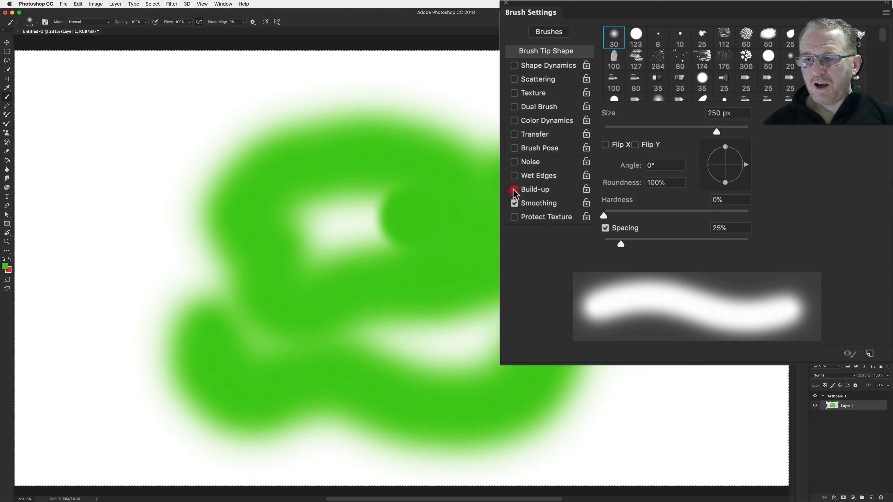
left_click(231, 132)
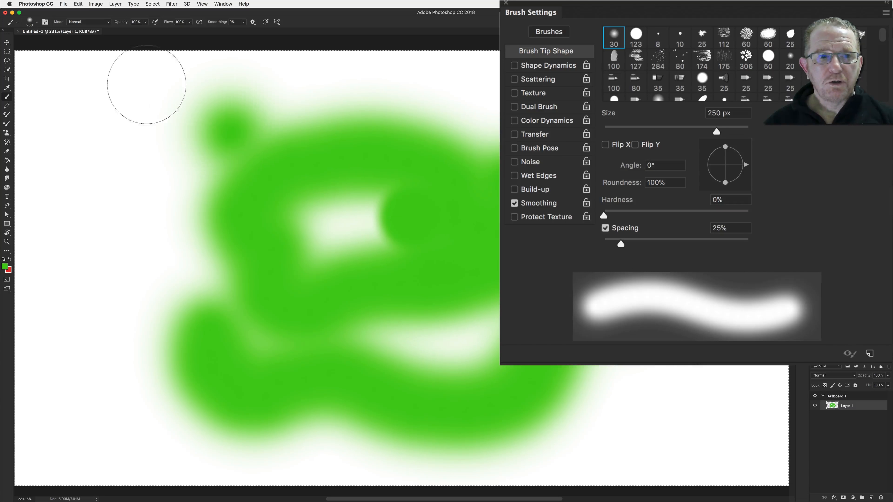
Turn on pressure-controlled opacity, inspect the Transfer settings, and turn it off again
left_click(155, 22)
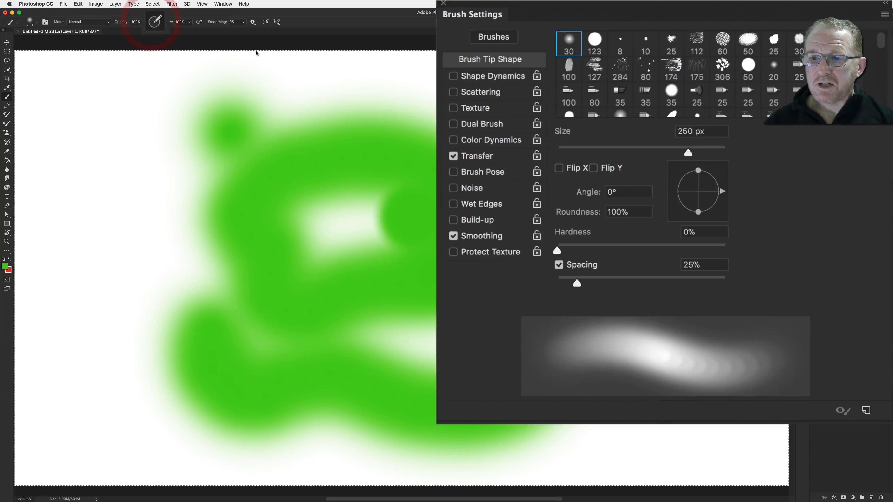
left_click(531, 134)
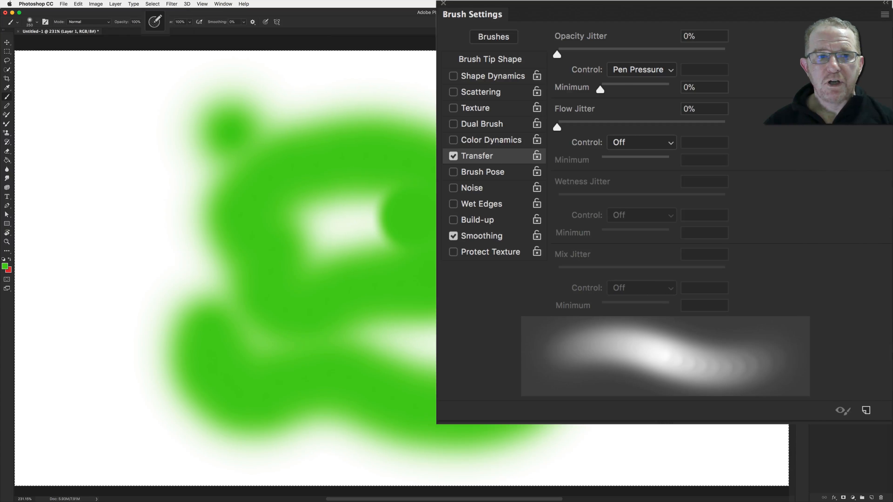
left_click(155, 22)
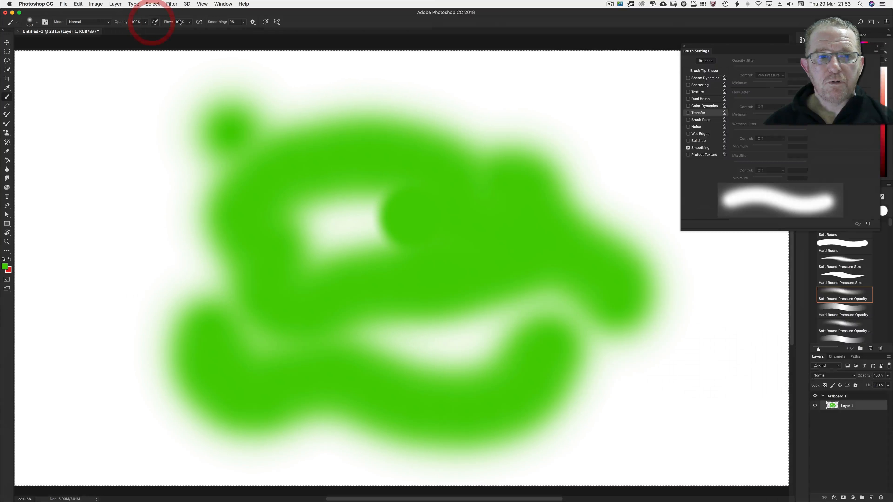
Turn on pressure-controlled size, inspect the Shape Dynamics settings, and turn it off again
left_click(266, 21)
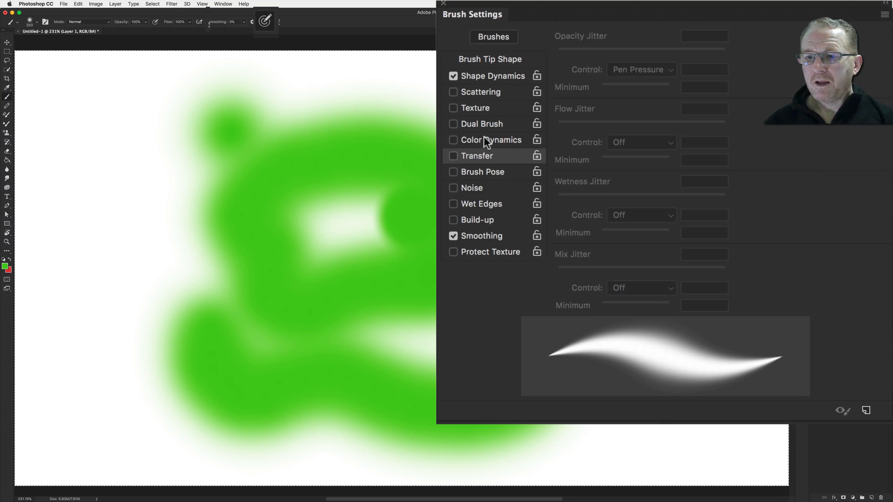
left_click(499, 82)
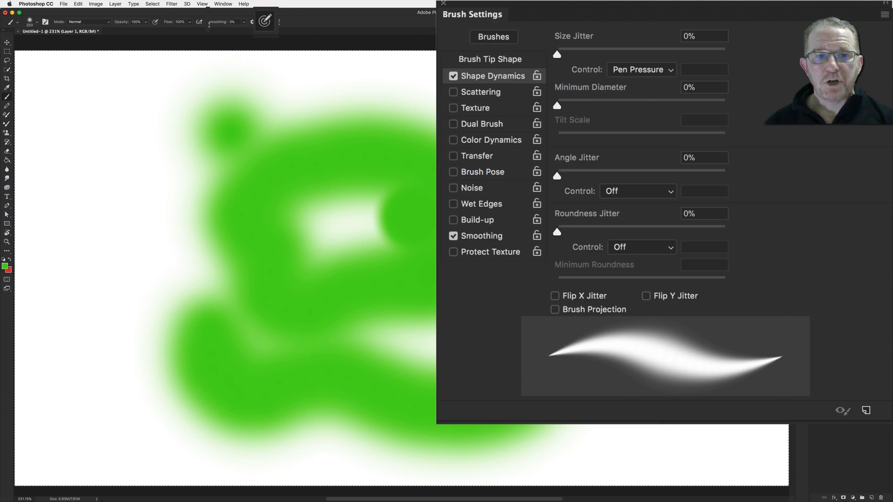
left_click(264, 22)
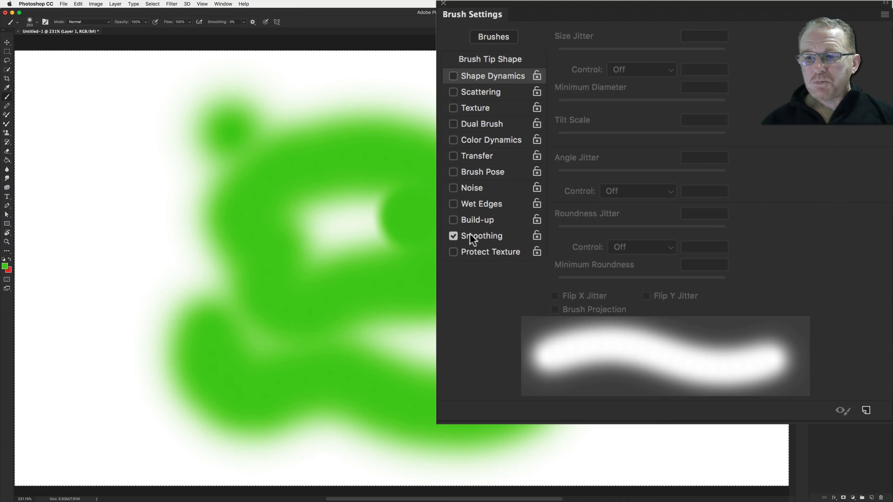
Clear the layer and shrink the brush to 90 px, returning to Brush Tip Shape
left_click(471, 236)
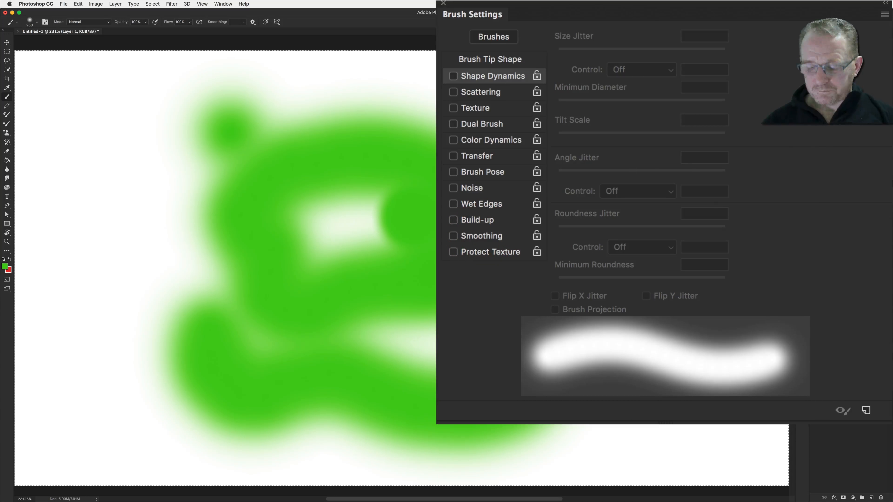
key("BackSpace")
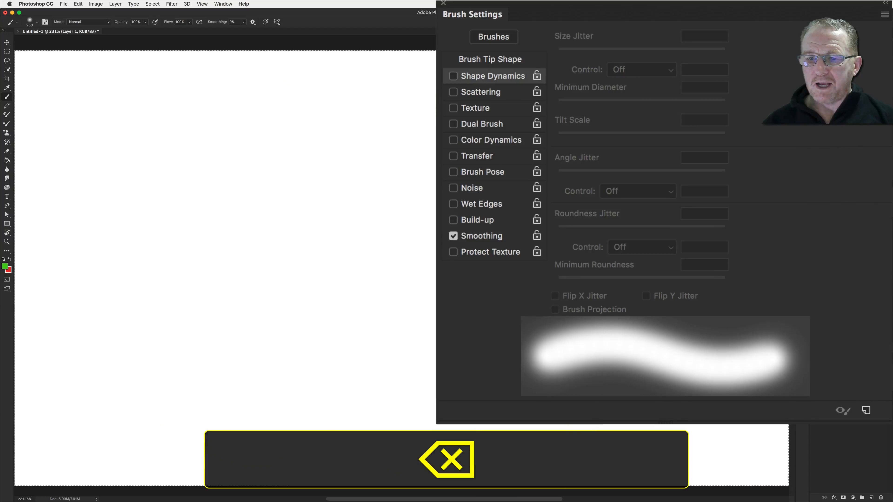
key("bracketleft")
key("bracketleft")
key("bracketleft")
key("bracketleft")
key("bracketleft")
key("bracketleft")
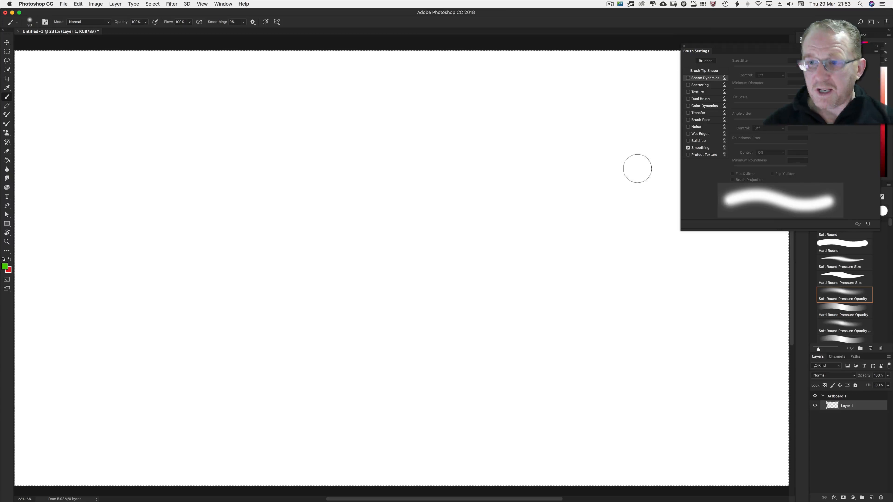
left_click(538, 52)
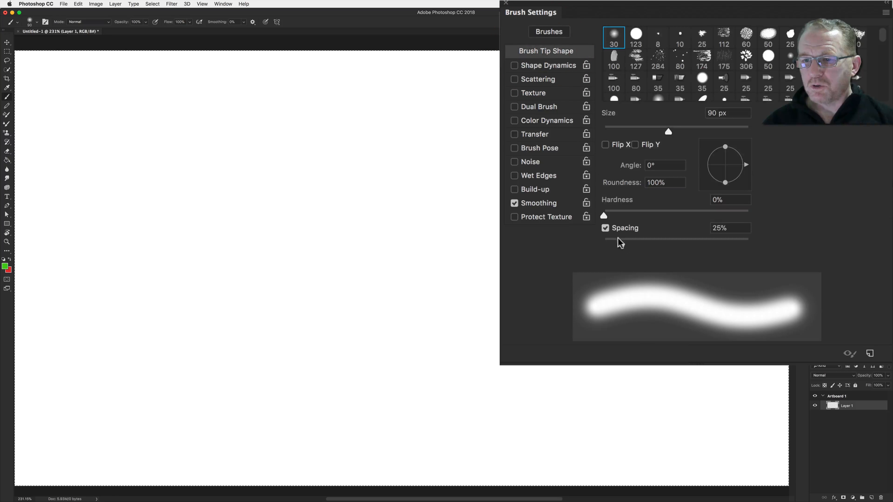
Set Hardness to 100% and Spacing to 1%, and enlarge the brush to 125 px
left_click_drag(605, 216, 760, 222)
left_click_drag(617, 244, 566, 248)
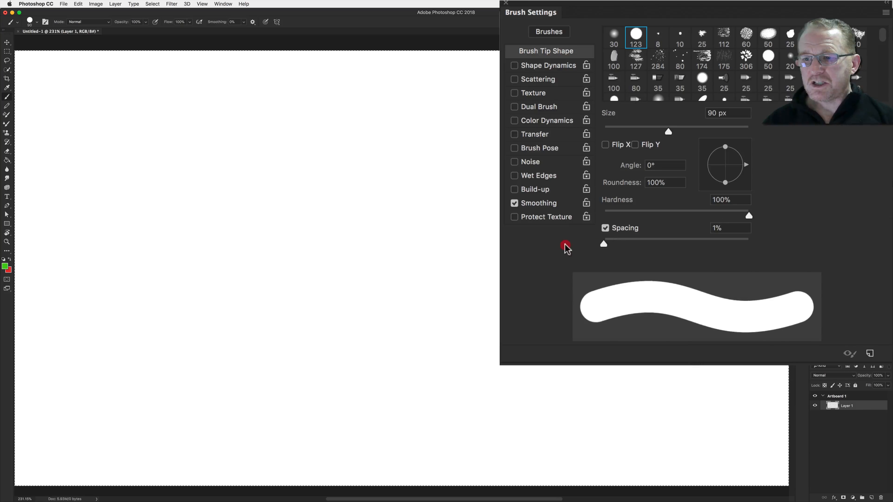
key("bracketright")
key("bracketright")
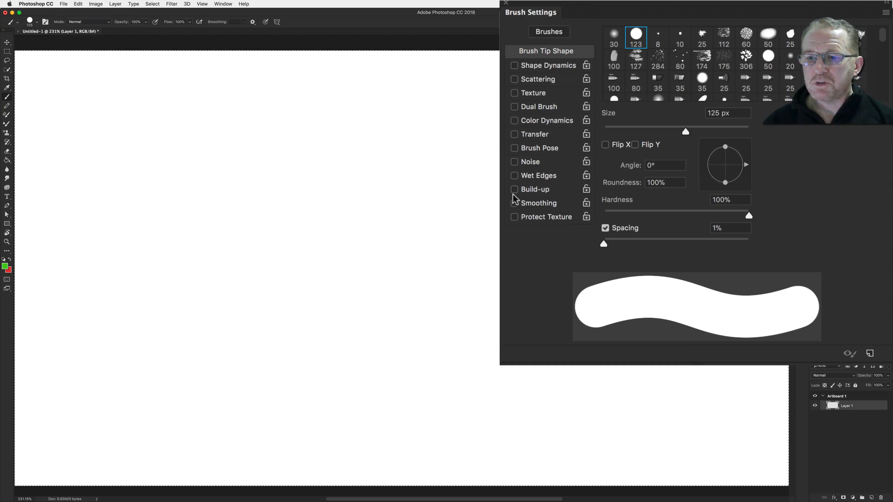
Enable Smoothing, set smoothing to 100%, and paint a large looping stroke
left_click(513, 203)
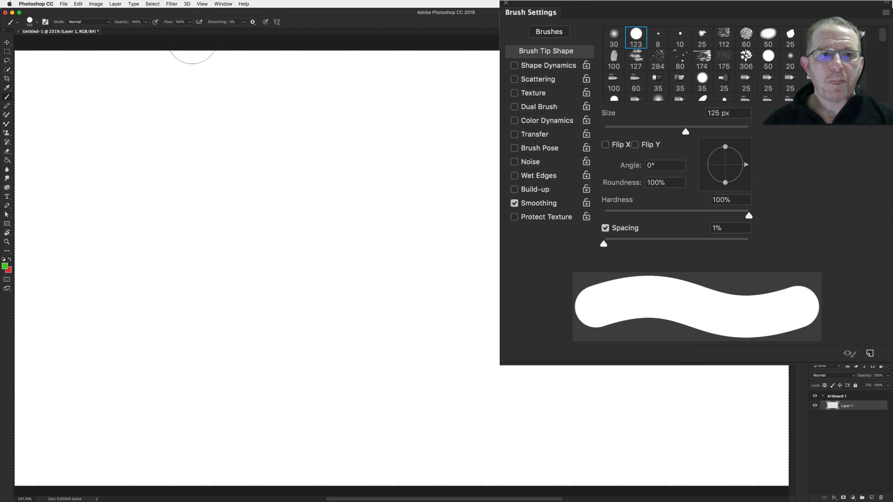
left_click(243, 22)
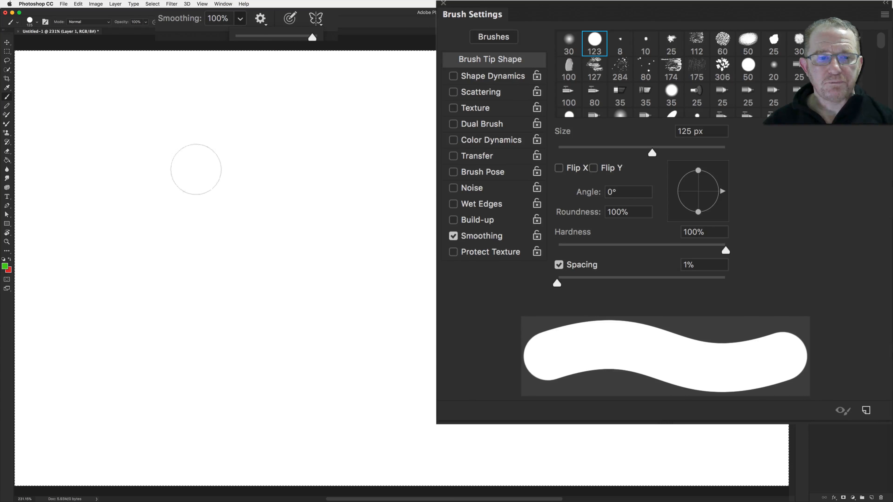
mouse_move(175, 155)
left_mouse_down()
mouse_move(203, 147)
mouse_move(311, 148)
mouse_move(380, 130)
mouse_move(457, 161)
mouse_move(486, 225)
mouse_move(472, 303)
mouse_move(423, 366)
mouse_move(303, 413)
mouse_move(233, 406)
mouse_move(153, 358)
mouse_move(74, 249)
mouse_move(143, 124)
mouse_move(301, 79)
mouse_move(407, 101)
mouse_move(457, 132)
left_mouse_up()
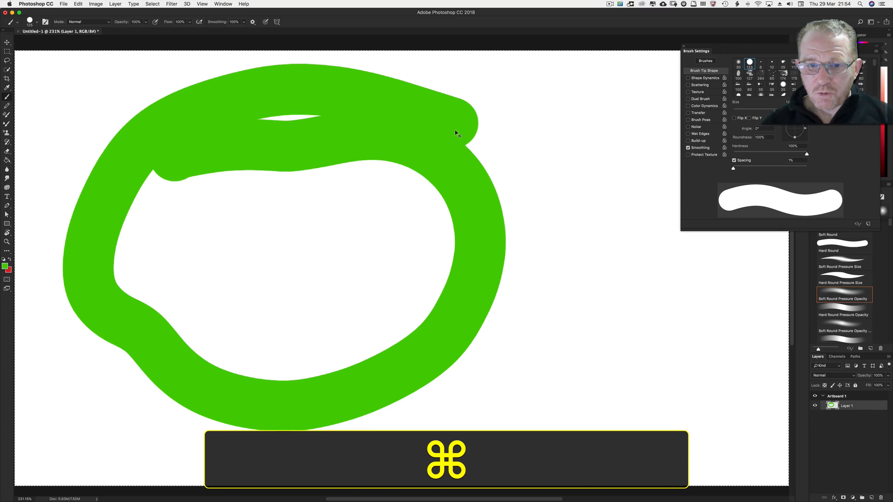
Open the Cursors page of Preferences to examine the brush leash options, then close the dialog
key("super+k")
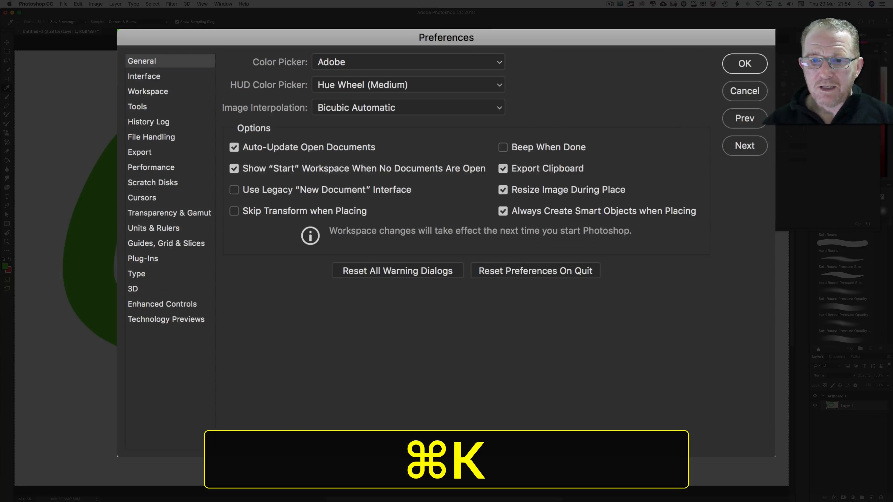
left_click(144, 199)
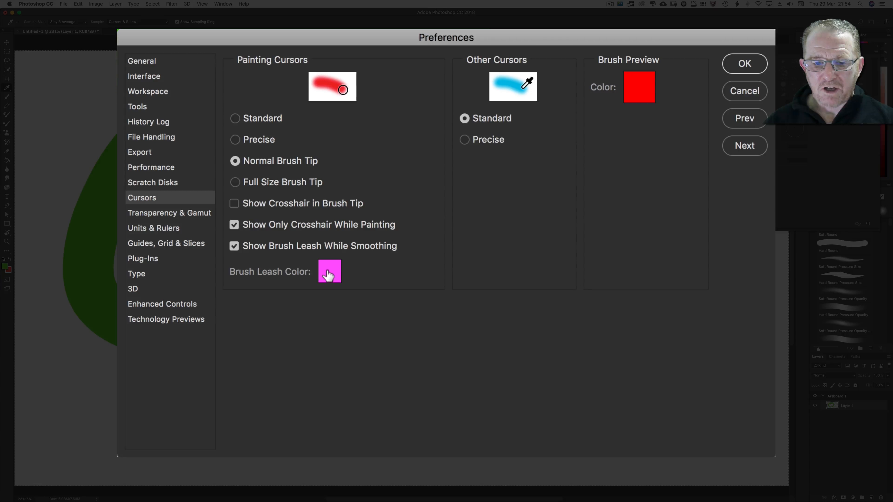
left_click(739, 95)
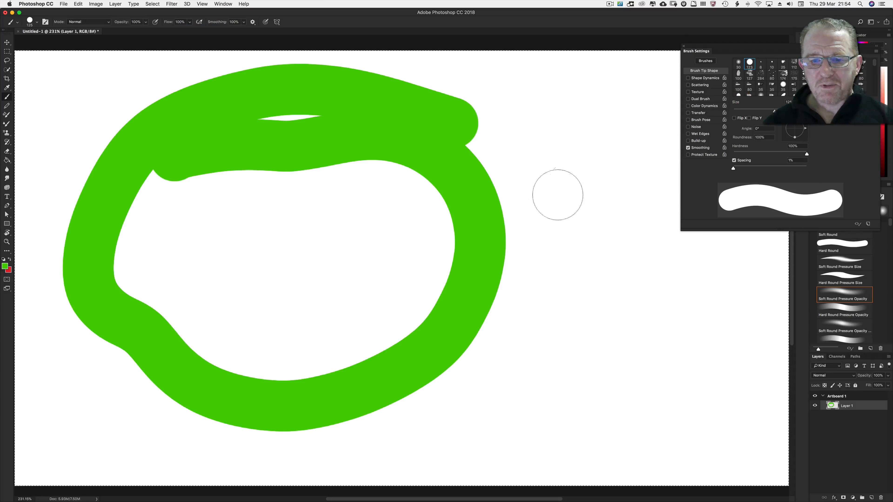
Paint another smoothed stroke and clear the layer
mouse_move(346, 258)
left_mouse_down()
mouse_move(457, 257)
mouse_move(559, 197)
mouse_move(640, 229)
mouse_move(621, 308)
mouse_move(504, 370)
mouse_move(375, 387)
mouse_move(359, 275)
mouse_move(559, 140)
left_mouse_up()
key("BackSpace")
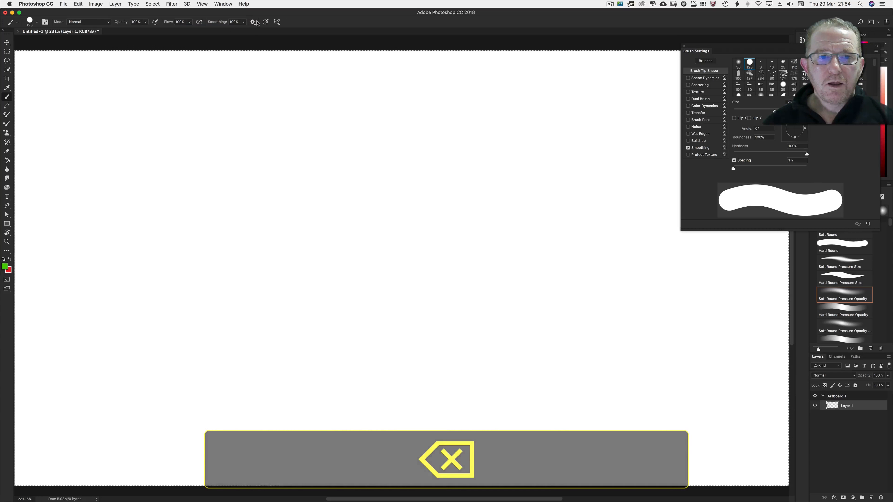
Turn on Pulled String Mode in the smoothing options and paint a test stroke
left_click(252, 21)
left_click(232, 38)
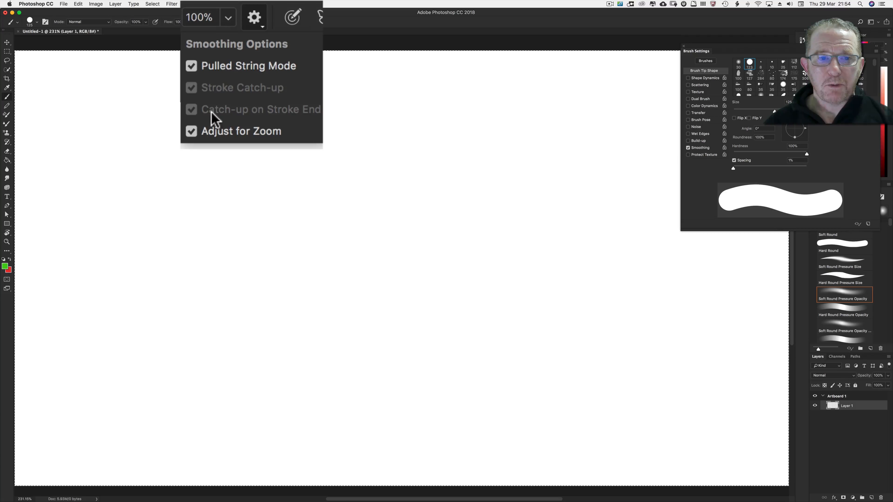
mouse_move(238, 130)
left_mouse_down()
mouse_move(488, 126)
mouse_move(540, 165)
mouse_move(546, 218)
mouse_move(528, 287)
mouse_move(489, 342)
mouse_move(424, 383)
mouse_move(350, 403)
mouse_move(262, 408)
mouse_move(210, 395)
mouse_move(159, 367)
mouse_move(132, 331)
mouse_move(125, 286)
mouse_move(85, 242)
mouse_move(102, 189)
mouse_move(167, 176)
mouse_move(229, 186)
mouse_move(307, 159)
mouse_move(421, 155)
mouse_move(505, 138)
mouse_move(574, 149)
mouse_move(616, 182)
mouse_move(633, 287)
mouse_move(585, 335)
mouse_move(434, 344)
mouse_move(345, 312)
mouse_move(305, 276)
left_mouse_up()
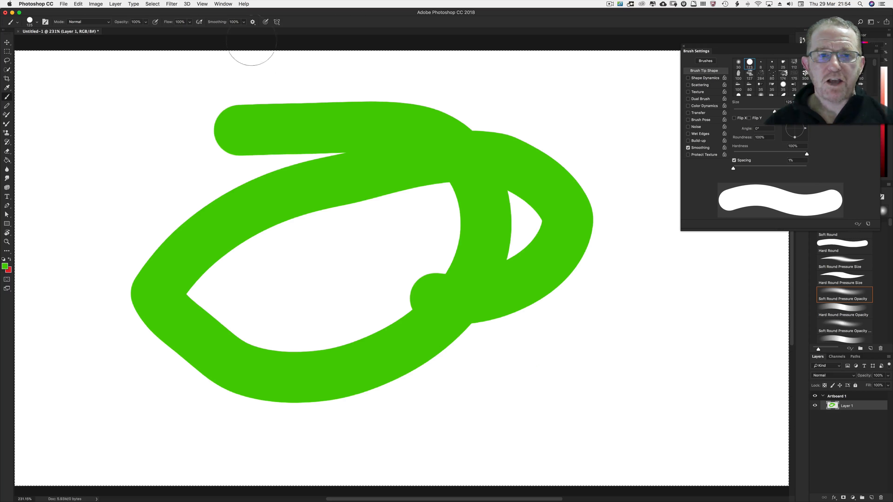
Turn off Pulled String Mode and dab a test dot on the canvas
left_click(252, 23)
left_click(231, 39)
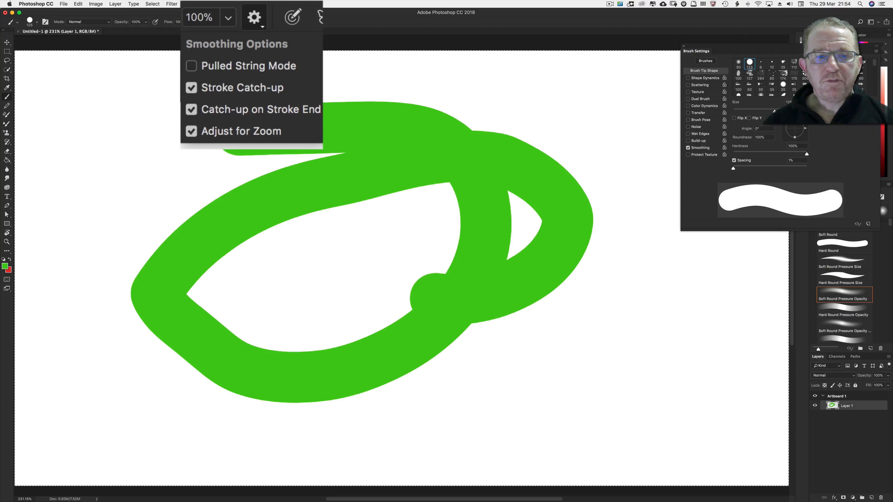
key("BackSpace")
left_click(174, 140)
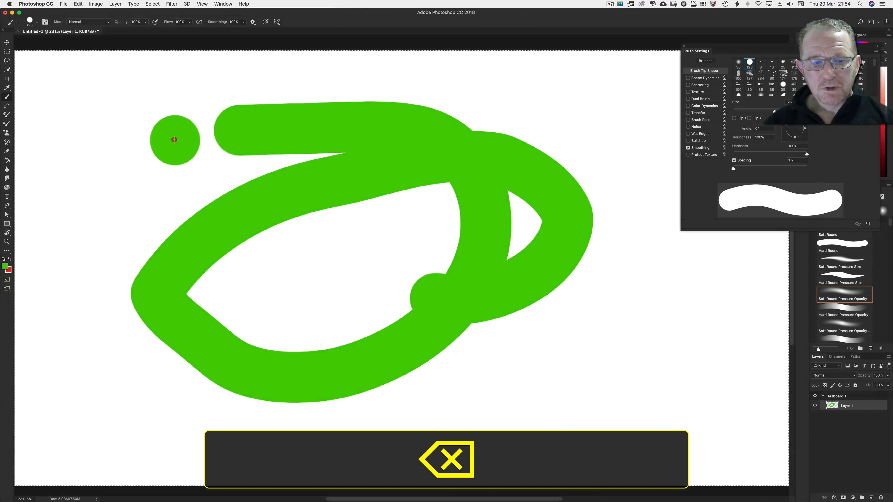
Clear the layer and paint a horizontal test stroke
key("BackSpace")
left_click_drag(235, 156, 430, 148)
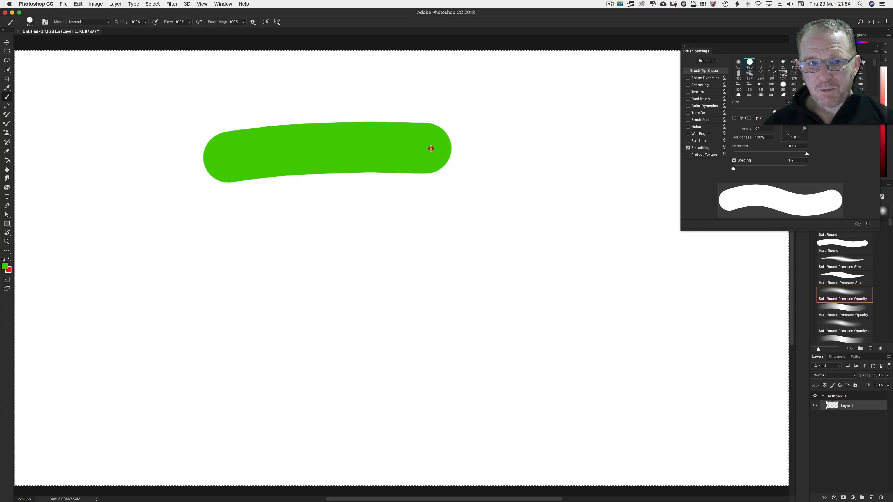
Toggle the Adjust for Zoom and Catch-up on Stroke End smoothing options and paint a looping stroke
left_click(253, 21)
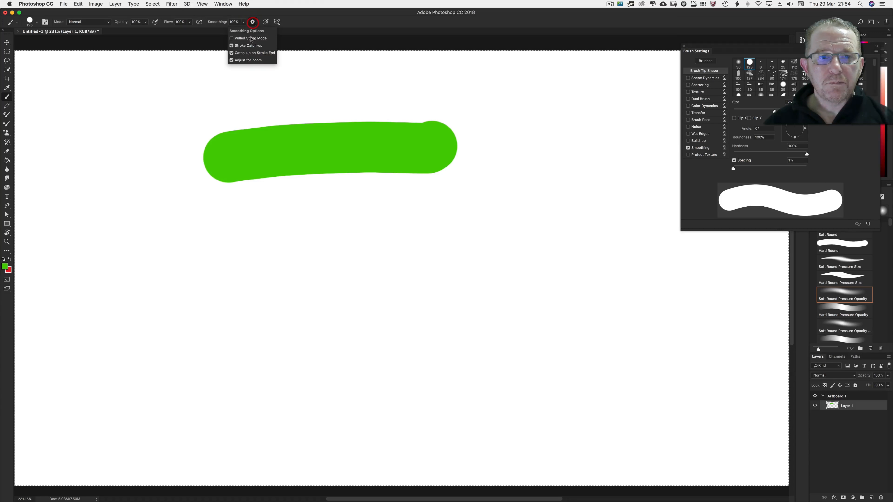
left_click(231, 60)
left_click(231, 53)
mouse_move(161, 243)
left_mouse_down()
mouse_move(514, 243)
mouse_move(245, 401)
mouse_move(217, 353)
left_mouse_up()
Turn off Stroke Catch-up, turn Catch-up on Stroke End back on, and paint another stroke
left_click(253, 22)
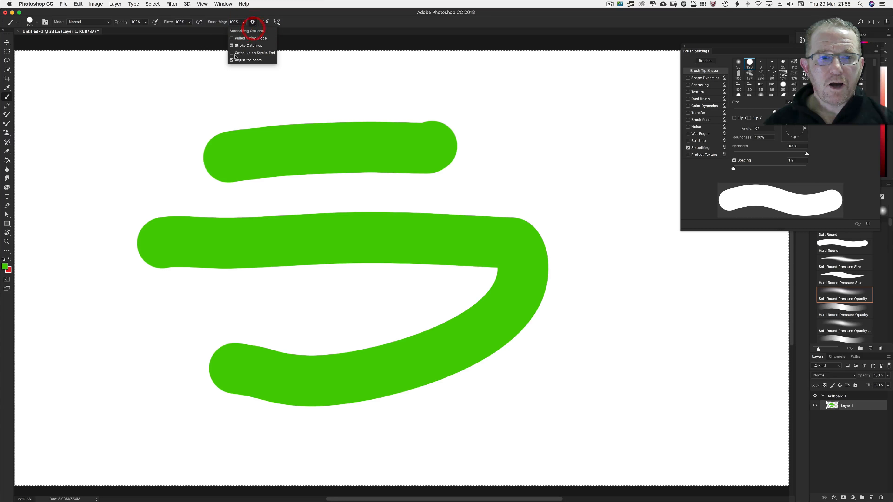
left_click(191, 88)
left_click(192, 109)
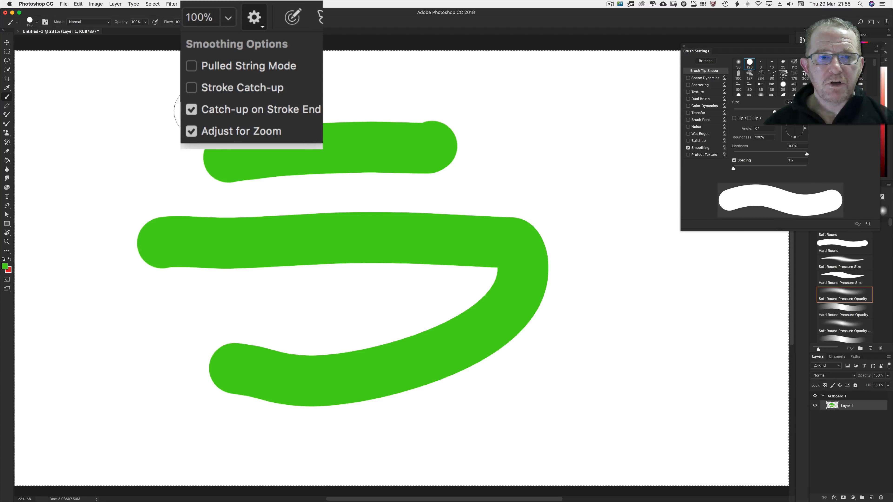
key("BackSpace")
mouse_move(110, 143)
left_mouse_down()
mouse_move(458, 145)
mouse_move(714, 183)
mouse_move(475, 343)
mouse_move(254, 268)
left_mouse_up()
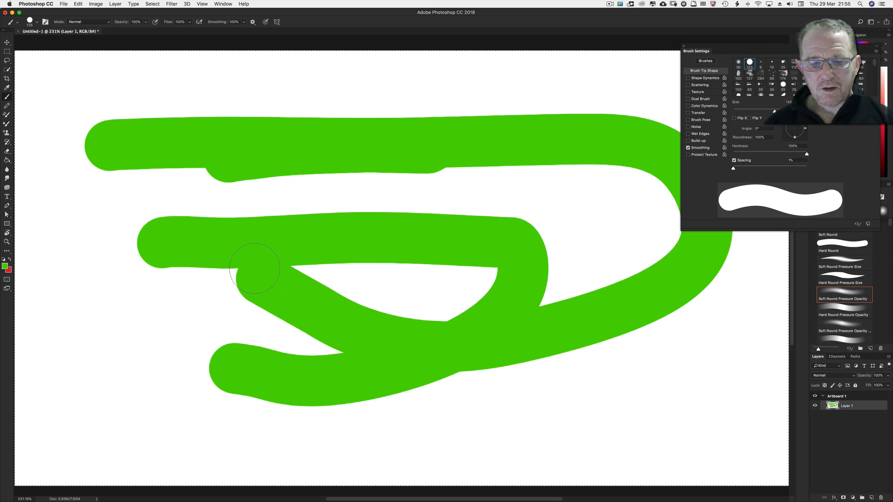
Clear the layer and paint two new test strokes
key("BackSpace")
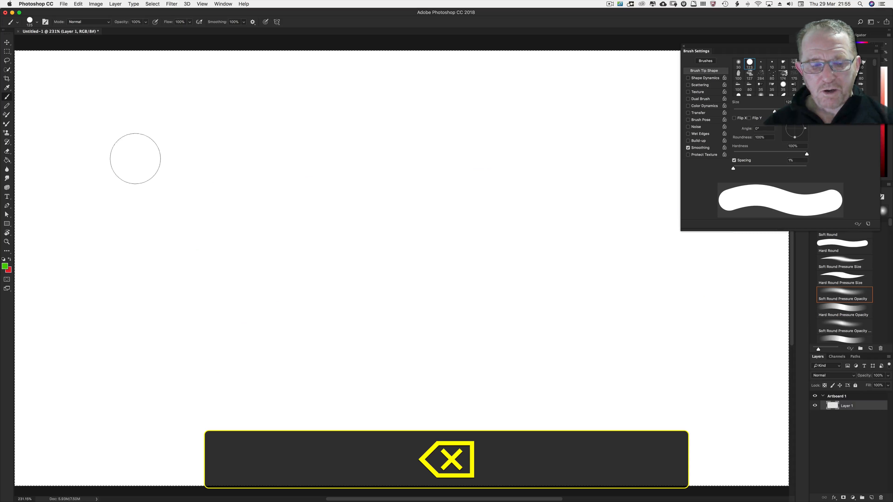
mouse_move(133, 159)
left_mouse_down()
mouse_move(328, 310)
mouse_move(298, 312)
left_mouse_up()
mouse_move(484, 152)
left_mouse_down()
mouse_move(500, 235)
mouse_move(472, 343)
left_mouse_up()
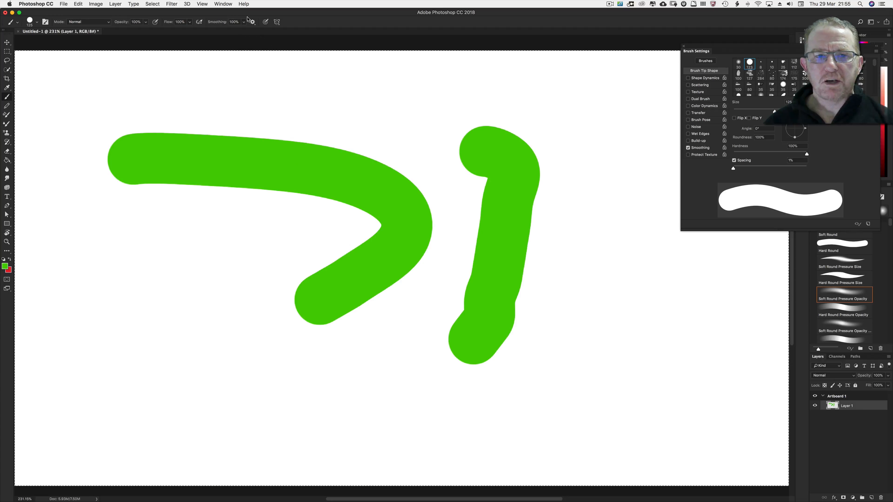
Review the smoothing options, dab two test dots, and clear the layer
left_click(252, 22)
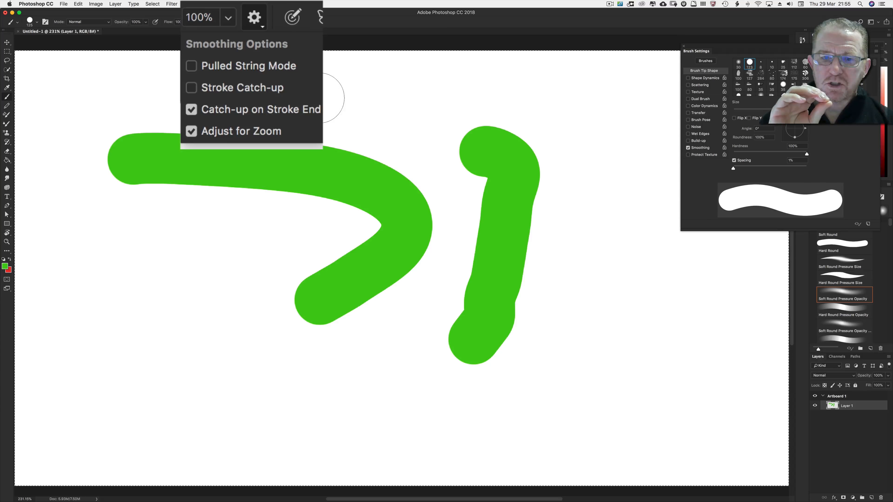
left_click(331, 106)
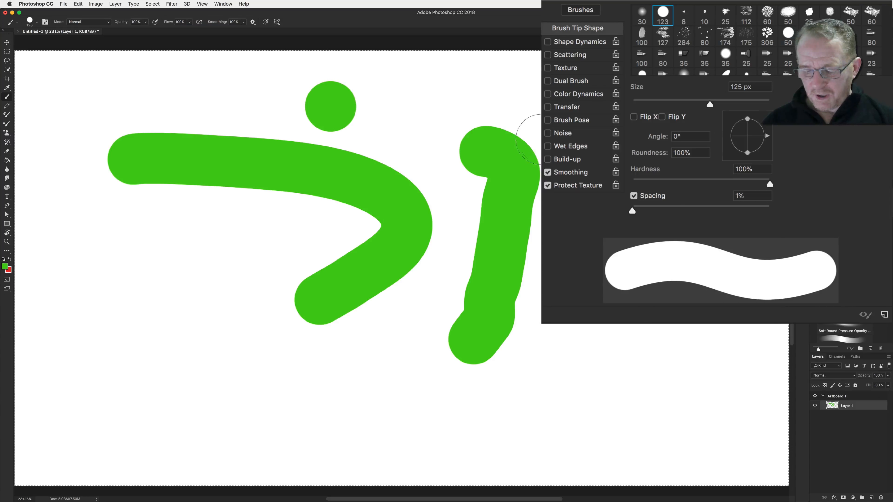
left_click(533, 120)
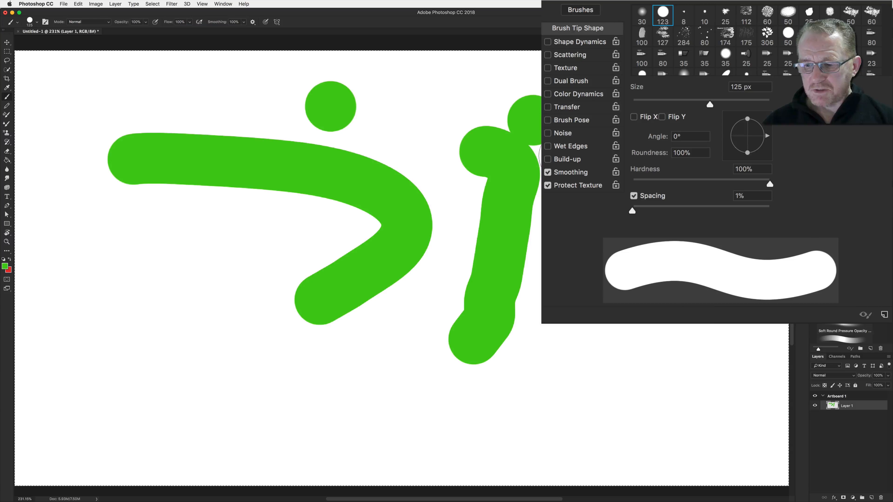
key("BackSpace")
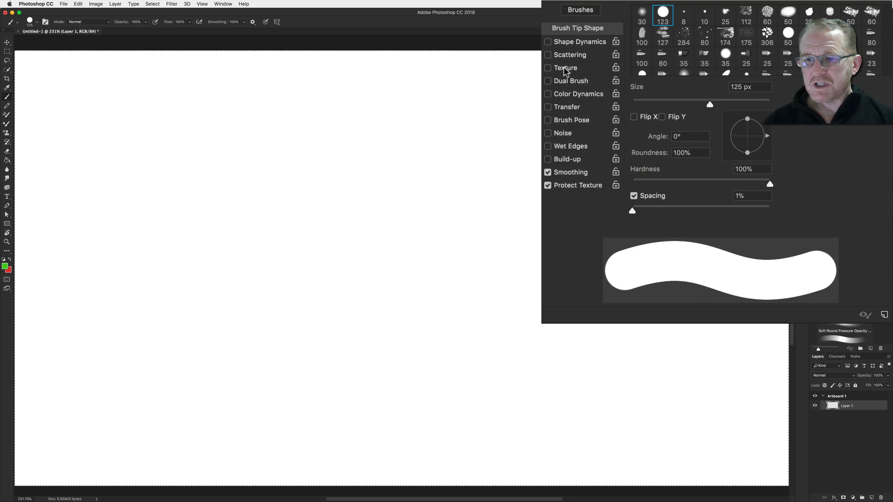
Enable Texture in Brush Settings and set the Depth Jitter control to Off
left_click(566, 68)
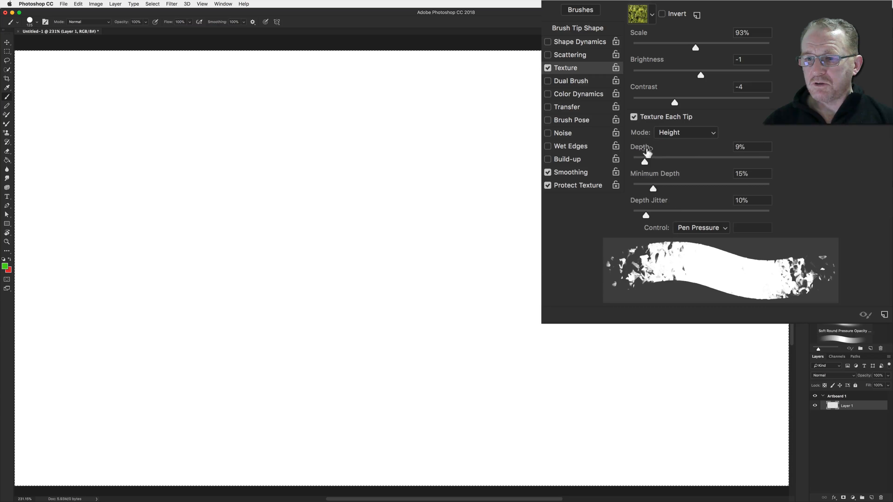
left_click(636, 118)
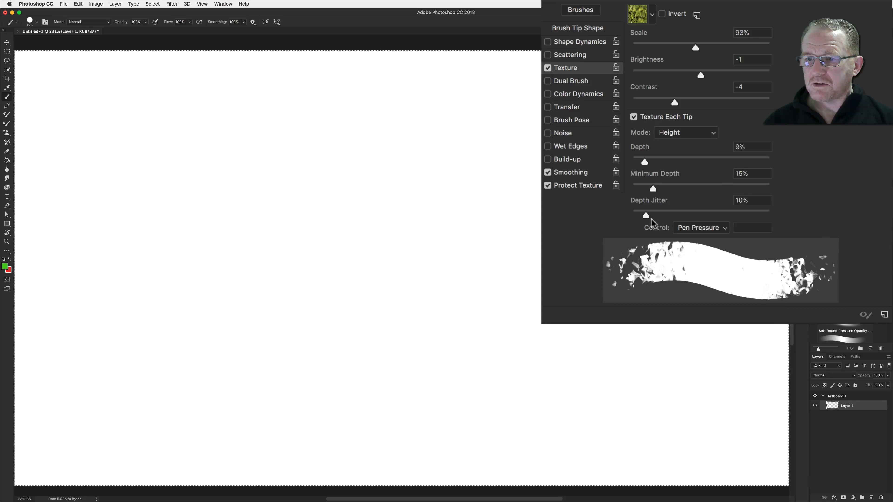
left_click(691, 228)
left_click(686, 206)
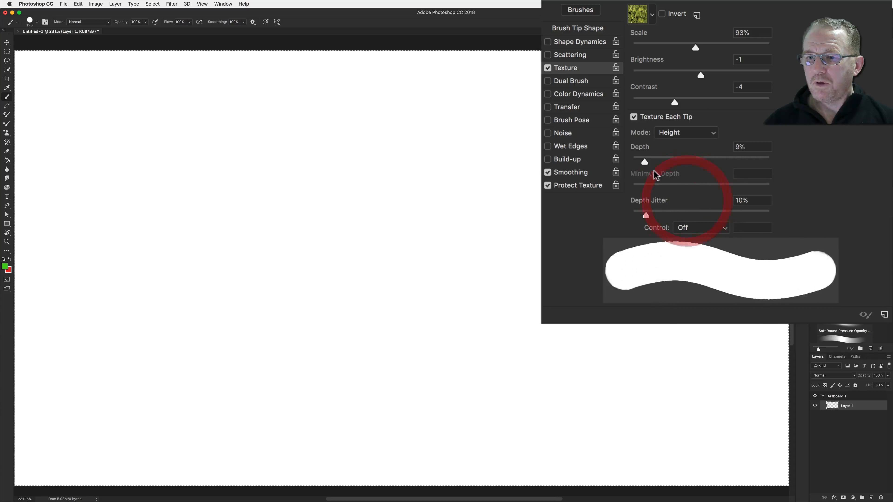
Set the texture Mode to Multiply, Depth to about 90%, and turn off Texture Each Tip
left_click(666, 134)
left_click(665, 43)
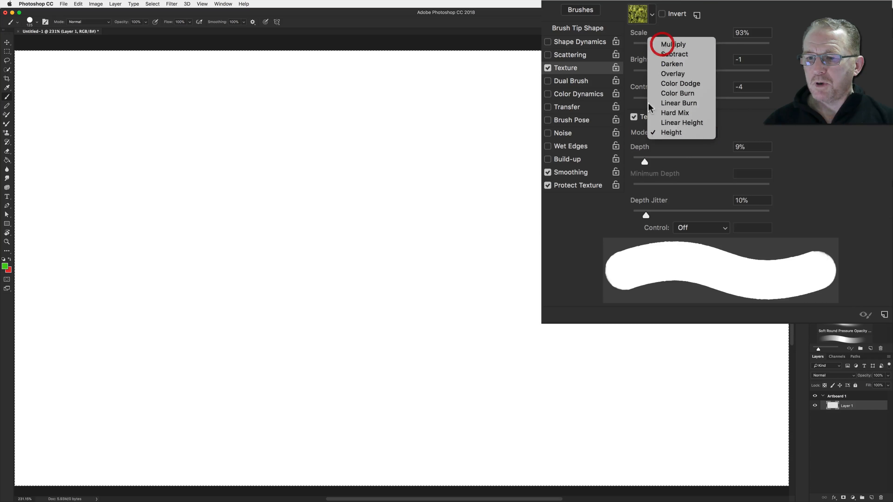
left_click_drag(672, 164, 751, 166)
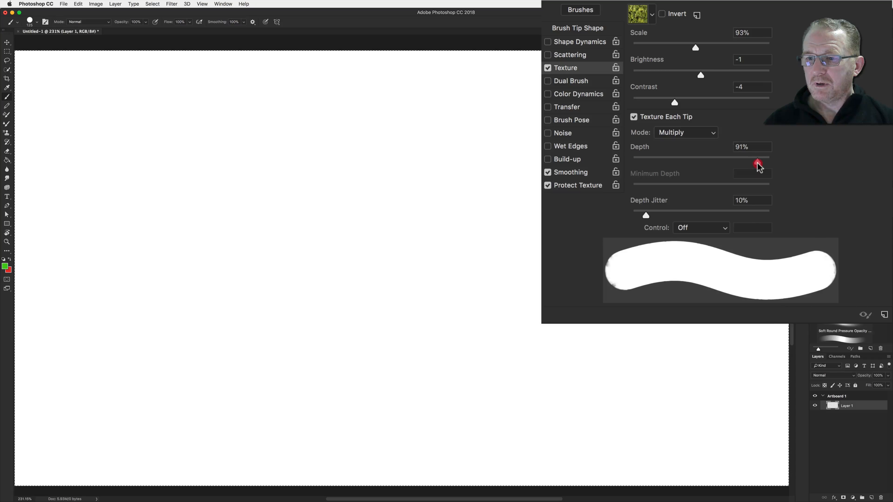
left_click(634, 117)
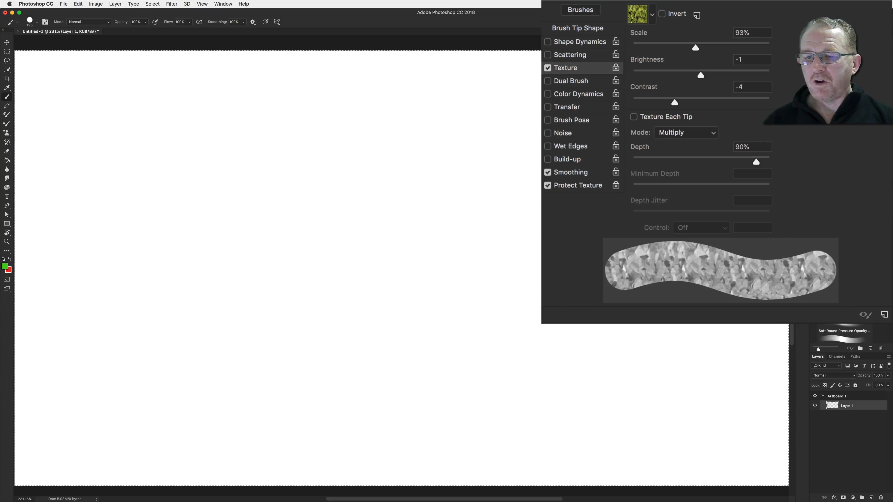
Select the Hard Round brush preset and paint textured test strokes
left_click(31, 22)
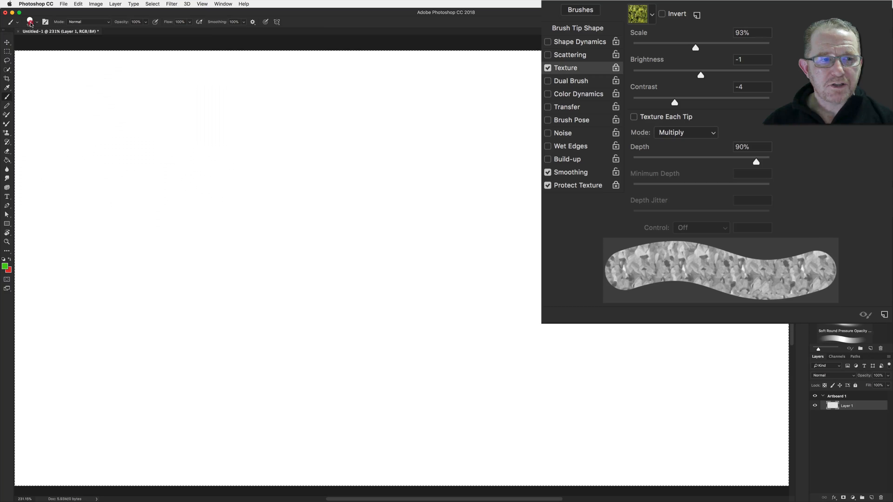
left_click(30, 22)
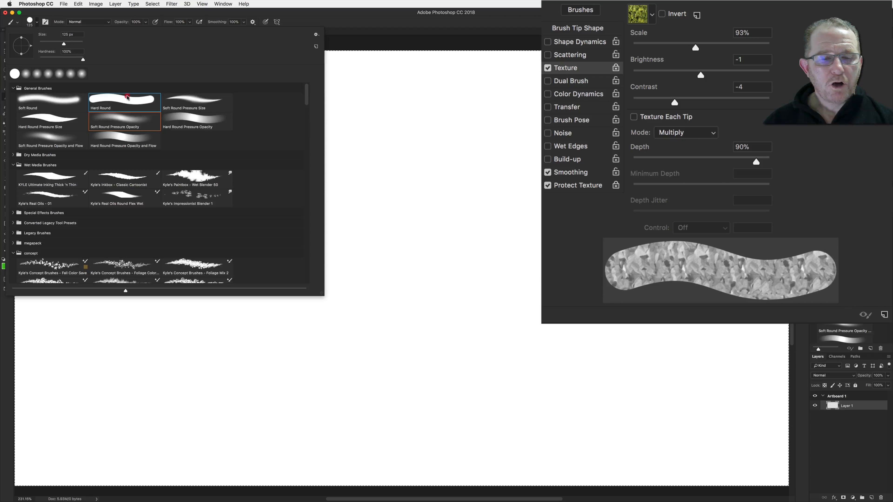
double_click(125, 102)
left_click_drag(365, 149, 519, 213)
mouse_move(261, 329)
left_mouse_down()
mouse_move(278, 263)
mouse_move(250, 225)
left_mouse_up()
Set smoothing to 0% and paint another textured stroke
left_click_drag(241, 31, 211, 29)
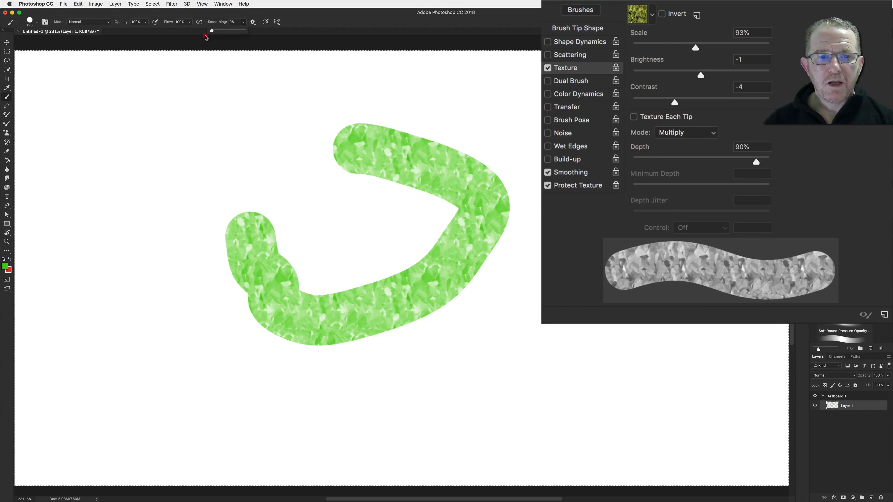
mouse_move(186, 150)
left_mouse_down()
mouse_move(358, 135)
mouse_move(488, 148)
mouse_move(540, 234)
mouse_move(516, 327)
left_mouse_up()
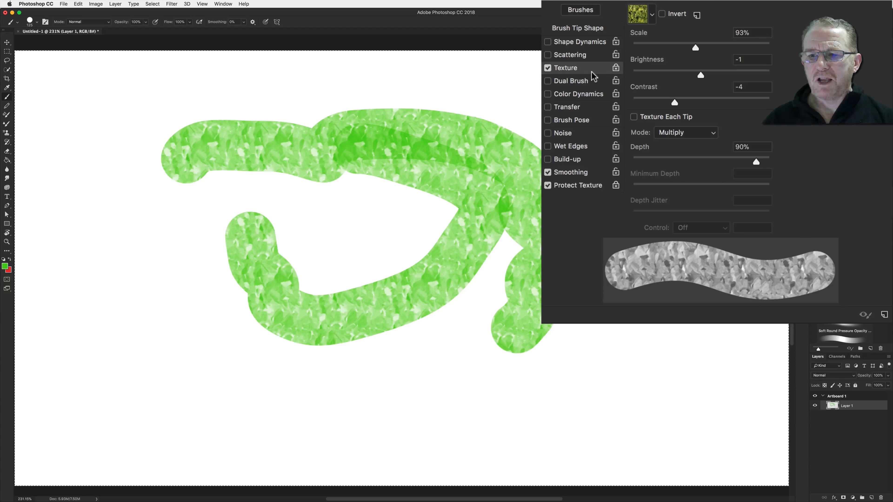
Switch to Chrome to read a forum thread about Protect Texture, then return to Photoshop
key("super+Tab")
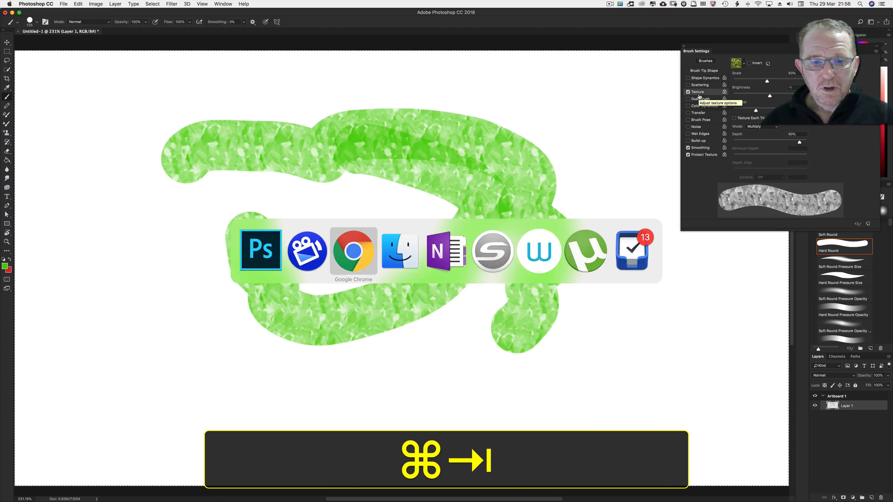
key("super+Tab")
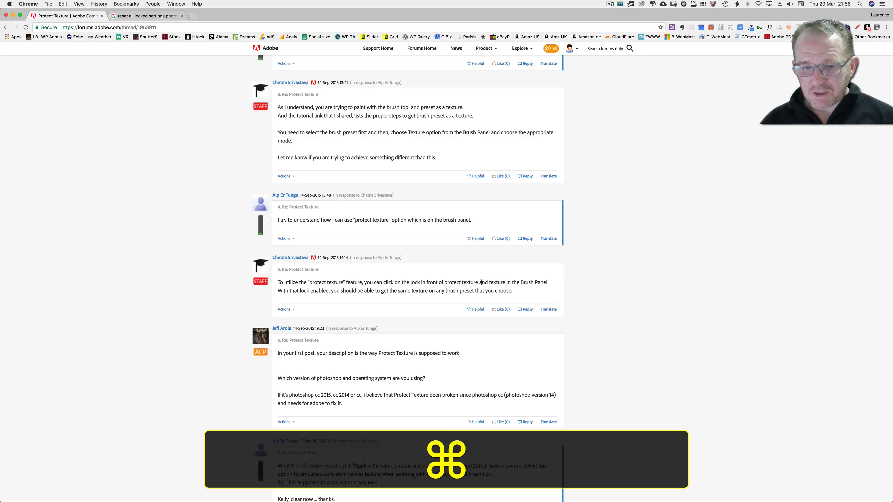
key("super+Tab")
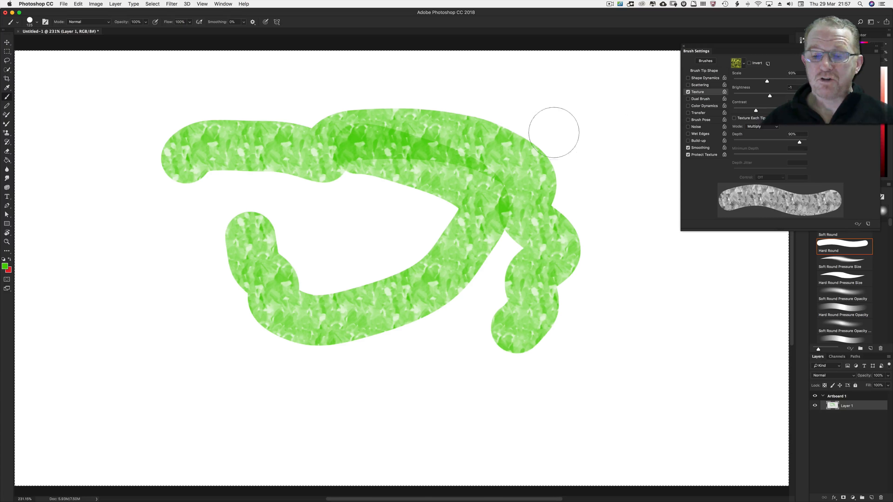
Clear the layer and create a New Vertical symmetry axis
key("BackSpace")
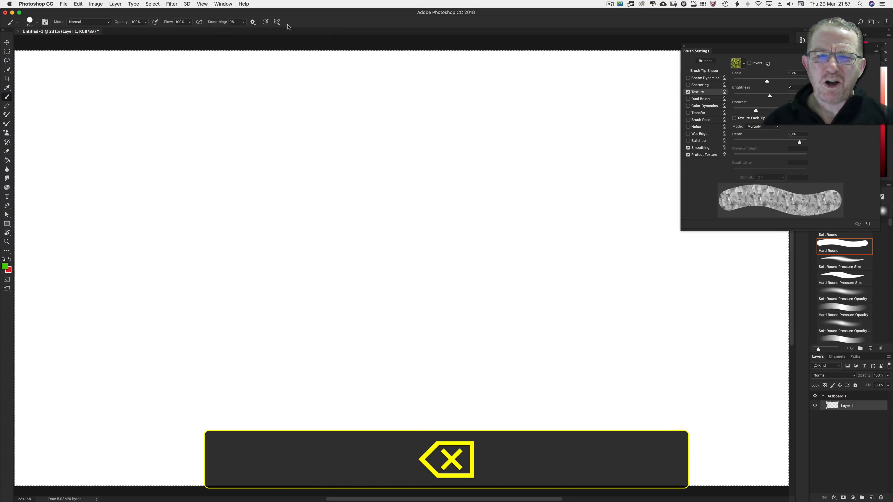
left_click(276, 22)
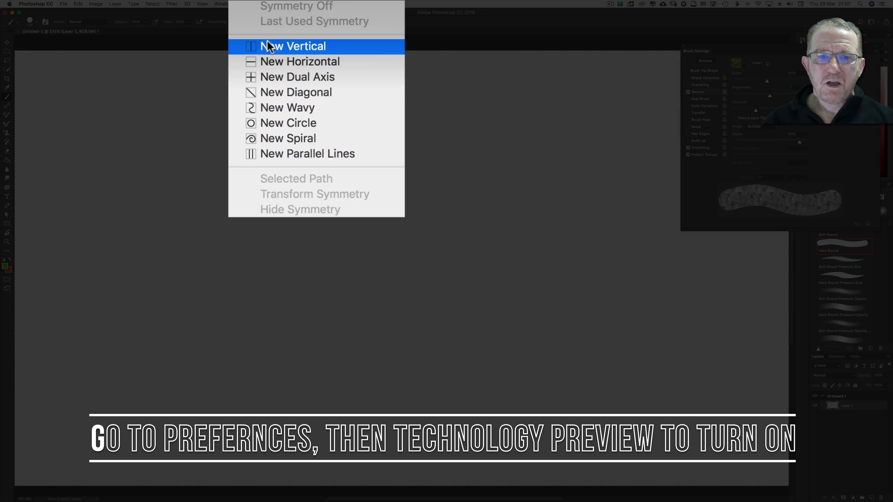
left_click(293, 44)
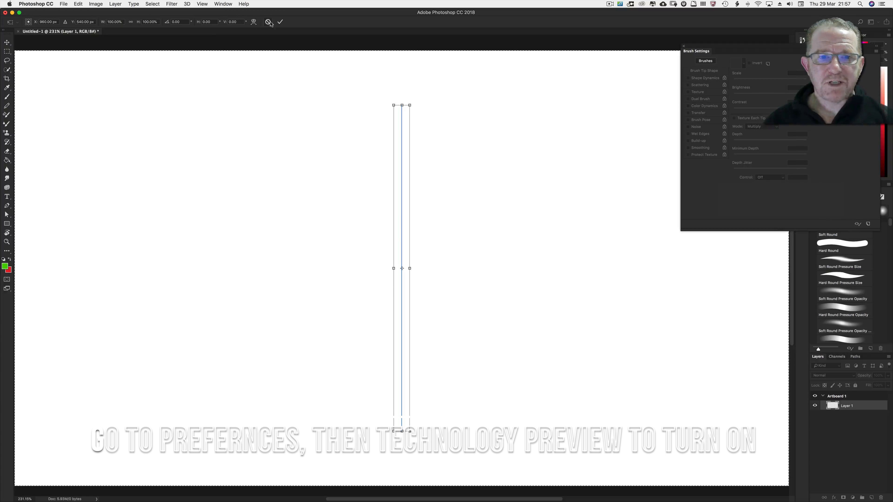
left_click(280, 22)
Paint mirrored eyebrows, eyes, mouth and nose shapes across the vertical symmetry axis
left_click_drag(323, 145, 237, 160)
left_click(283, 219)
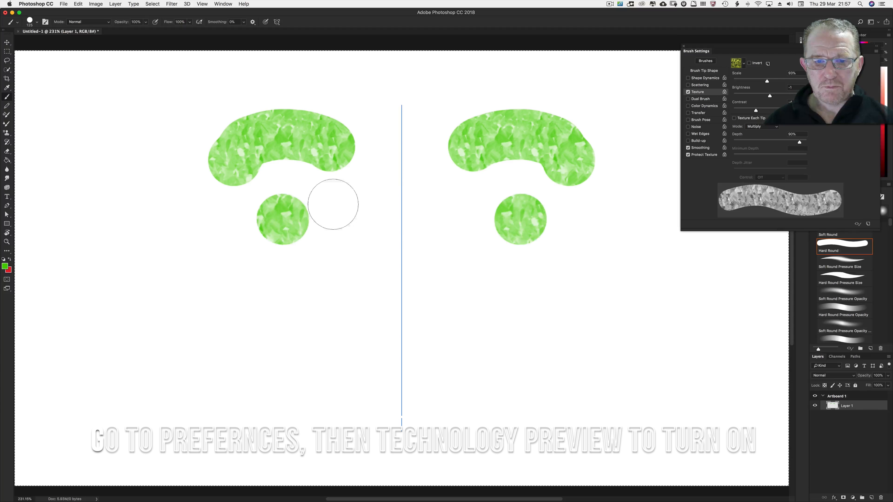
mouse_move(458, 352)
left_mouse_down()
mouse_move(411, 376)
mouse_move(329, 352)
left_mouse_up()
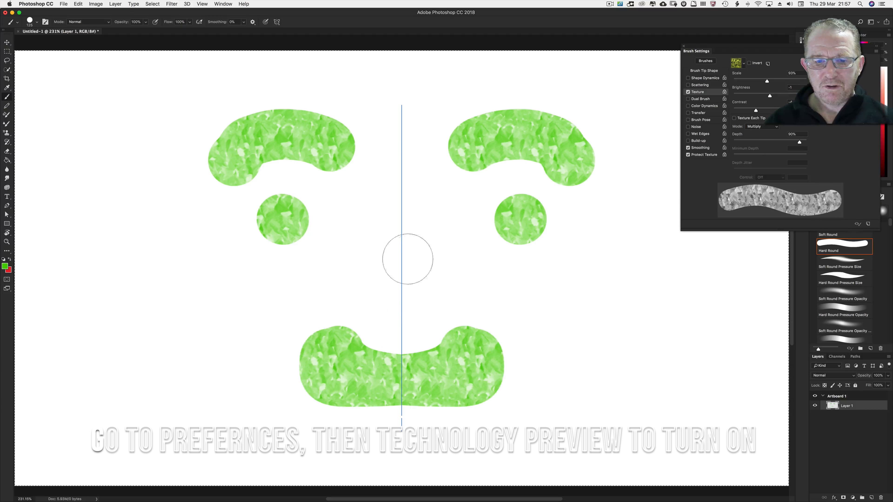
left_click(404, 253)
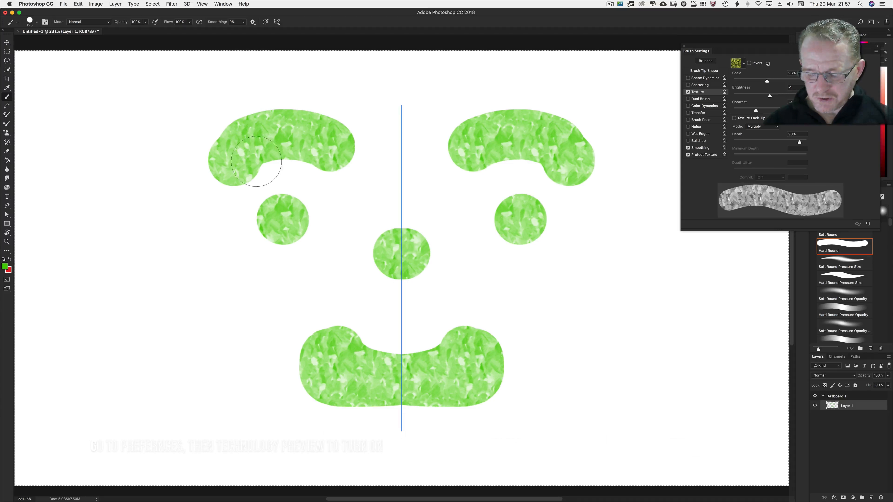
Clear the layer and turn paint symmetry off
key("BackSpace")
left_click(277, 21)
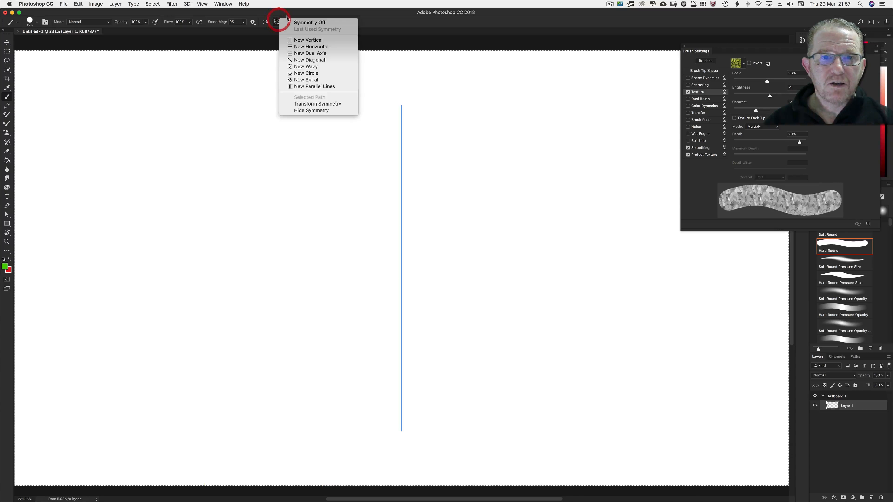
left_click(309, 23)
Draw a curved open path across the canvas with the Pen tool
key("p")
left_click_drag(338, 129, 390, 158)
left_click_drag(492, 222, 453, 303)
left_click_drag(371, 318, 316, 295)
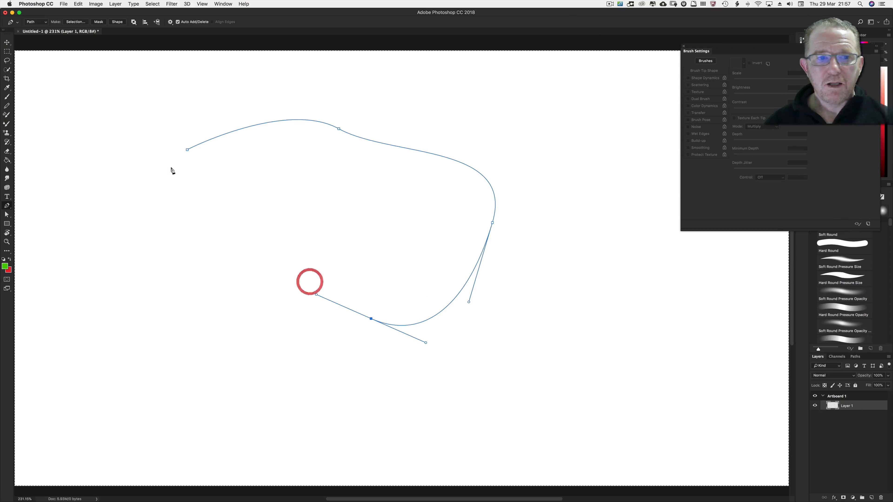
Switch back to the Brush and set the symmetry to the selected path, accepting the path transform
key("b")
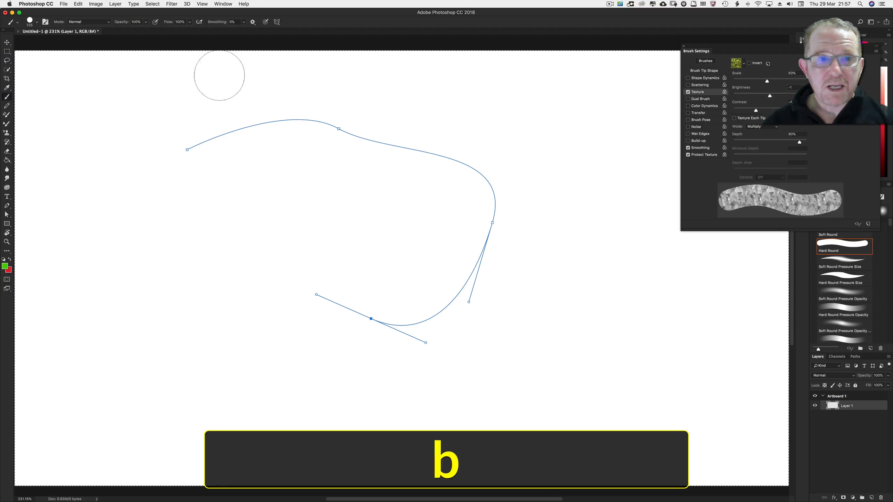
left_click(278, 21)
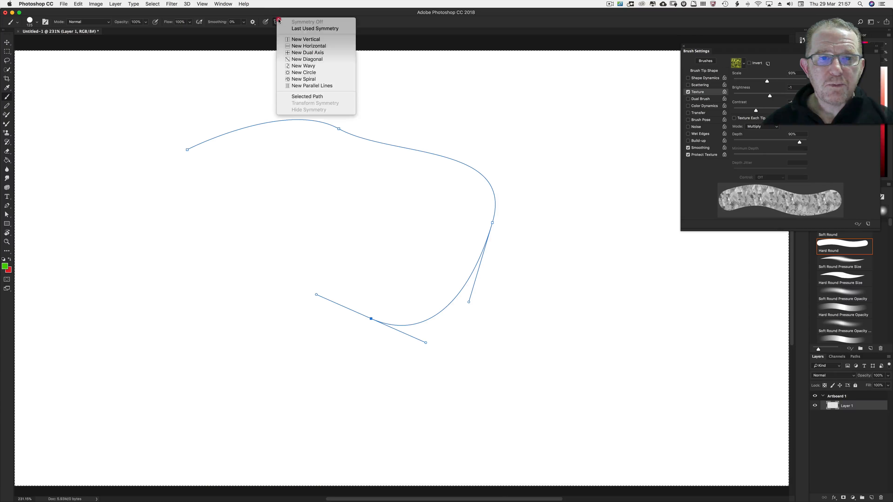
left_click(314, 96)
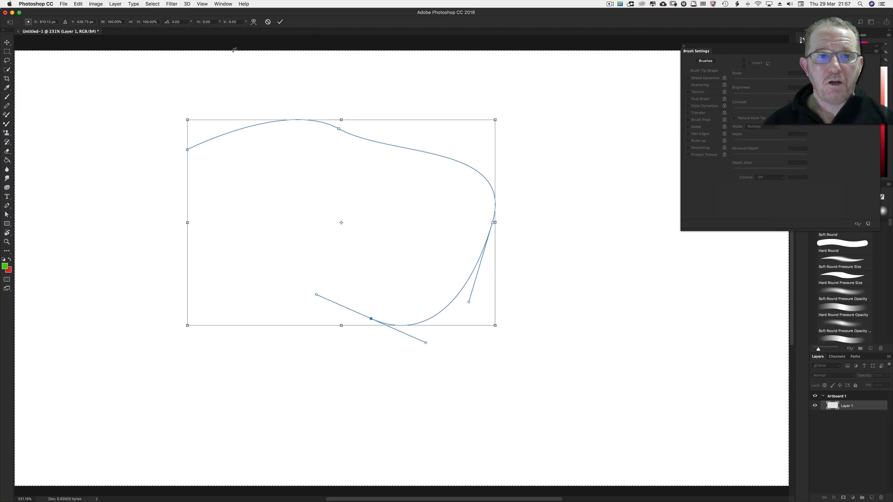
left_click(280, 22)
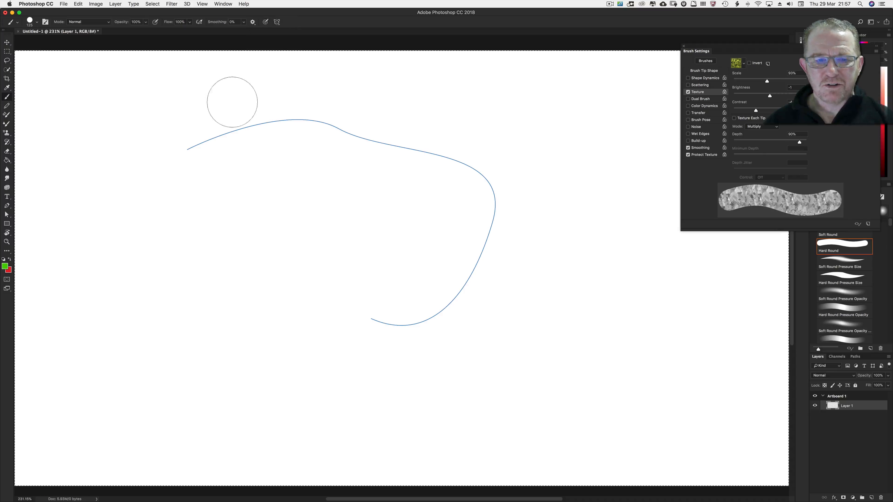
Reduce the brush size and dab textured dots that mirror across the path symmetry axis
key("bracketleft")
key("bracketleft")
left_click(234, 99)
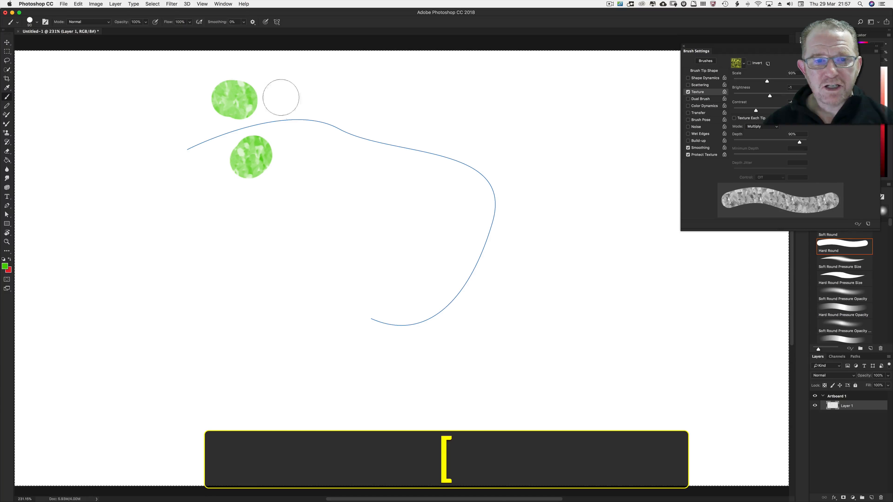
left_click(311, 94)
left_click(392, 101)
left_click(476, 113)
left_click(554, 204)
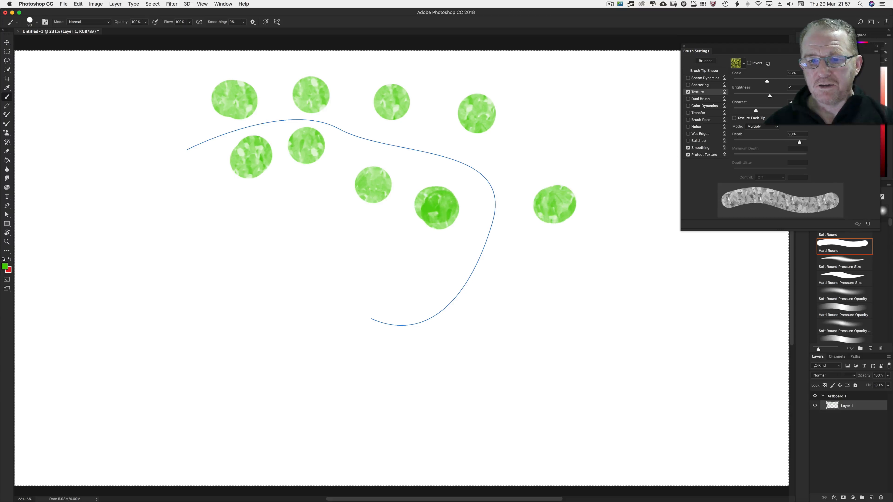
left_click(481, 307)
left_click(500, 279)
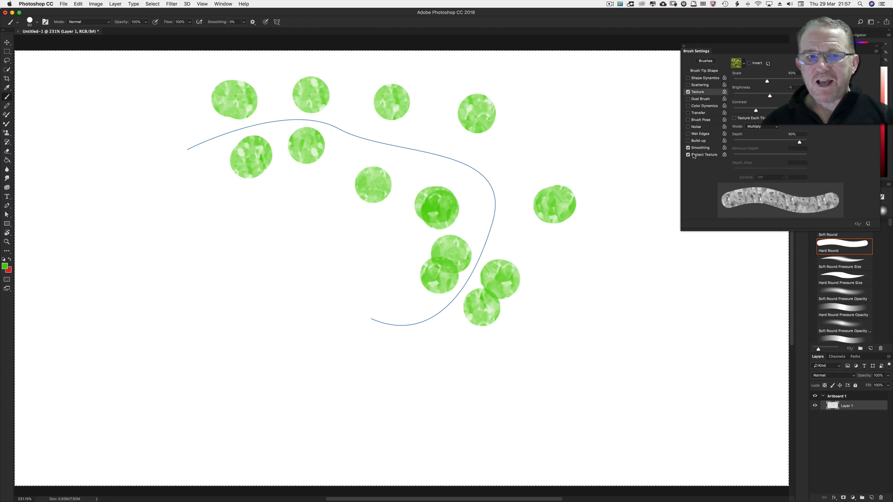